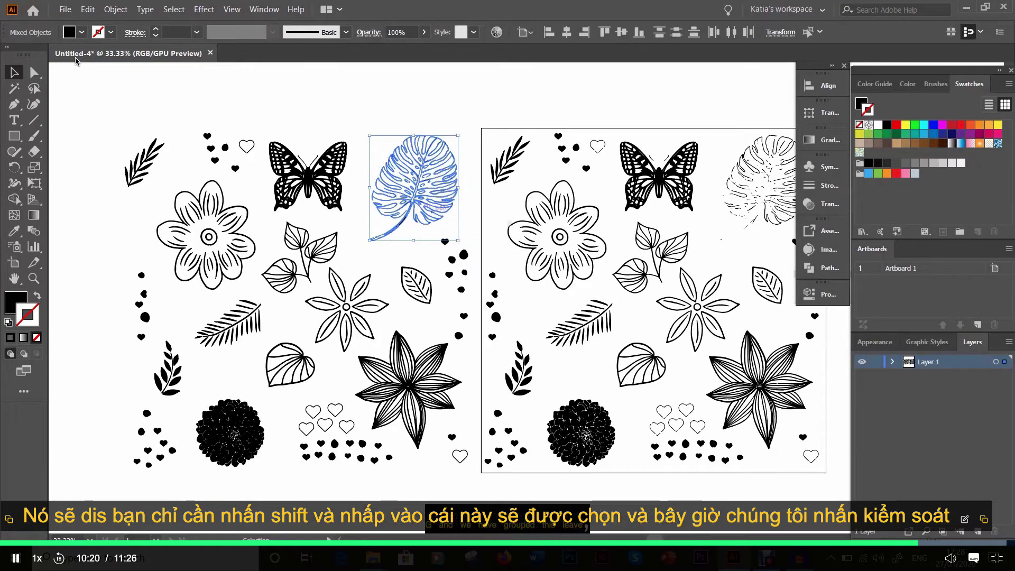
- Group the parts of the monstera leaf and of the butterfly, and move both above the off-artboard artwork copy
key("ctrl+g")
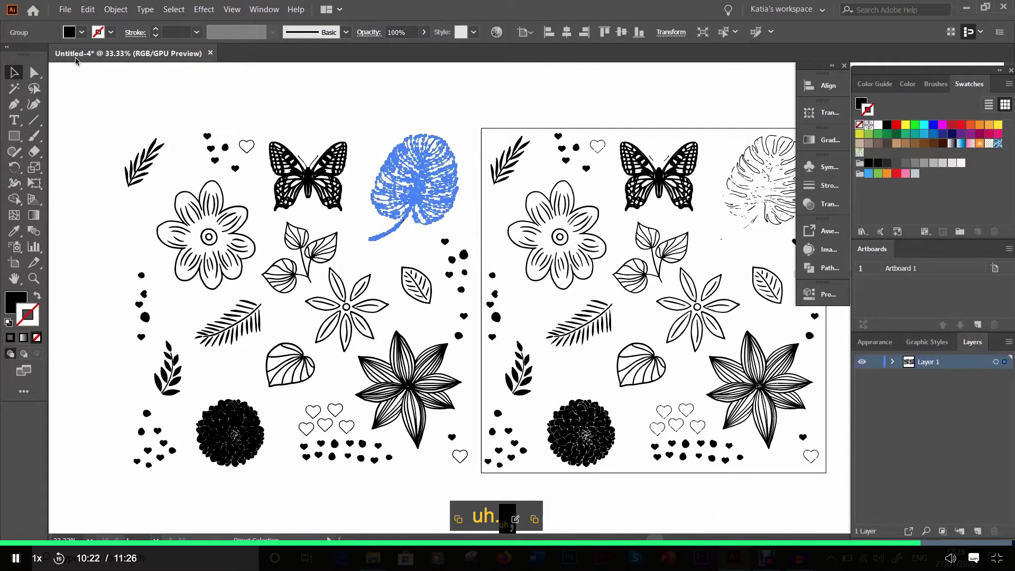
left_click_drag(418, 211, 423, 162)
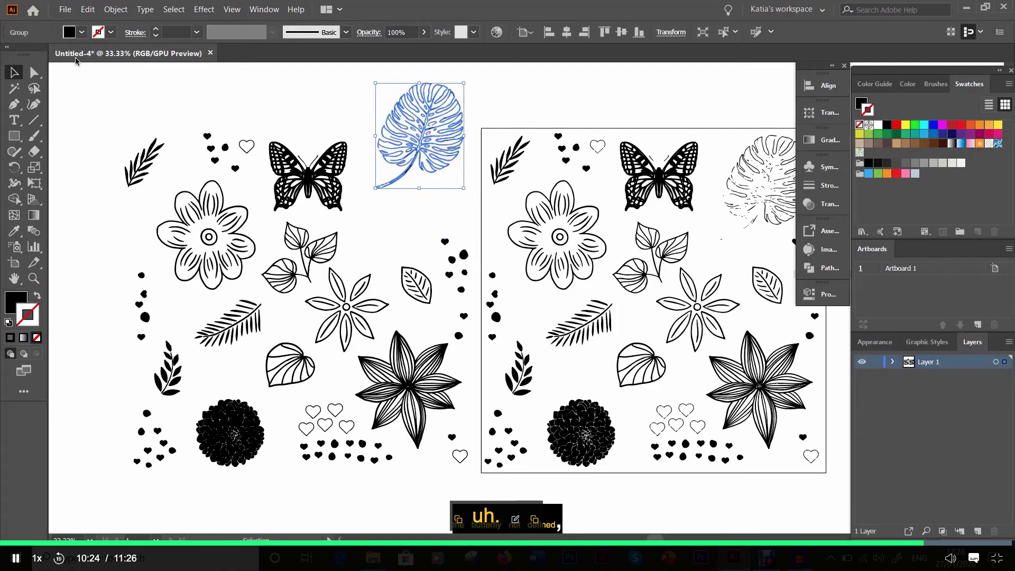
left_click_drag(338, 175, 343, 126)
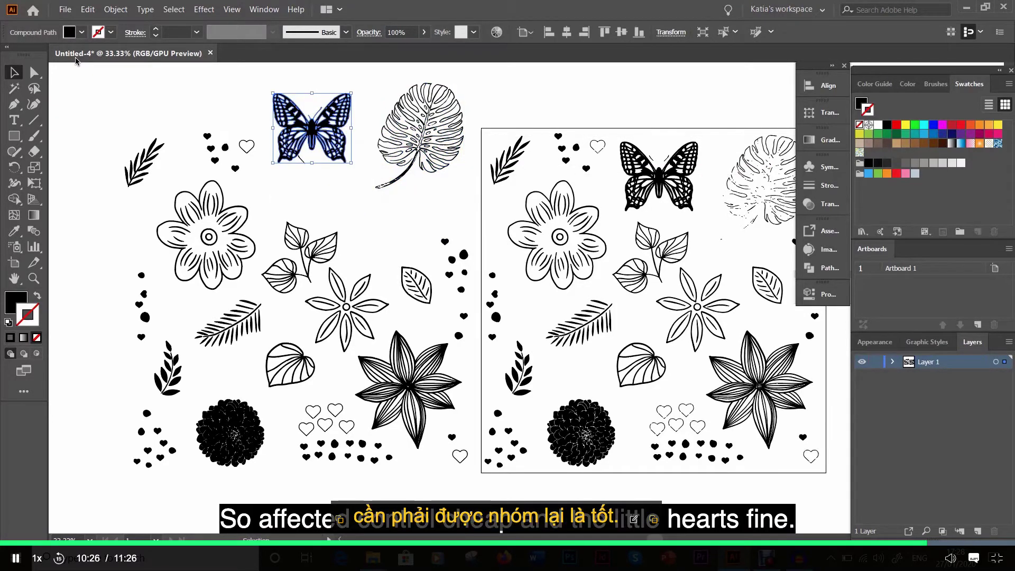
key("ctrl+z")
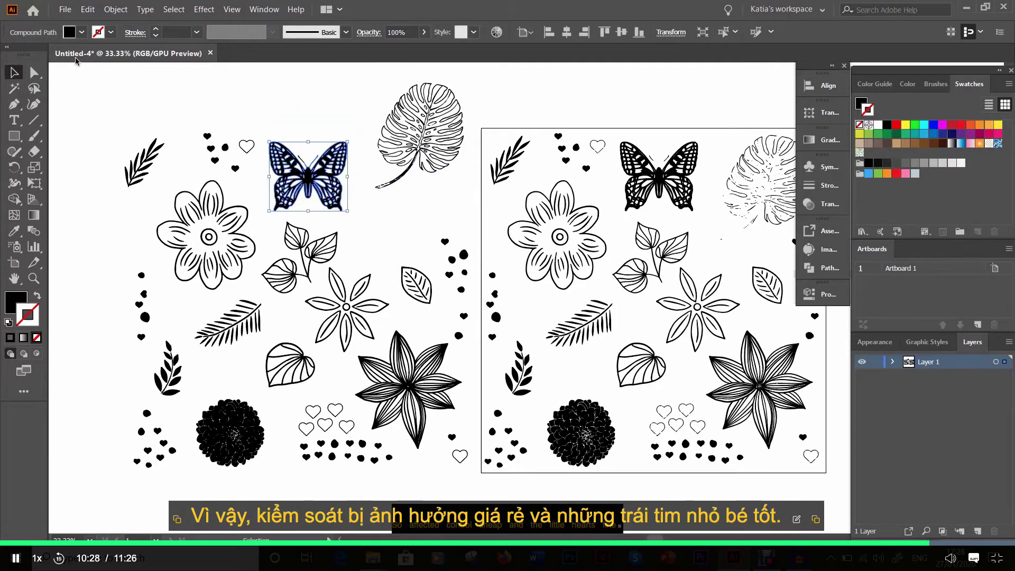
key("ctrl+shift+a")
left_click(317, 180)
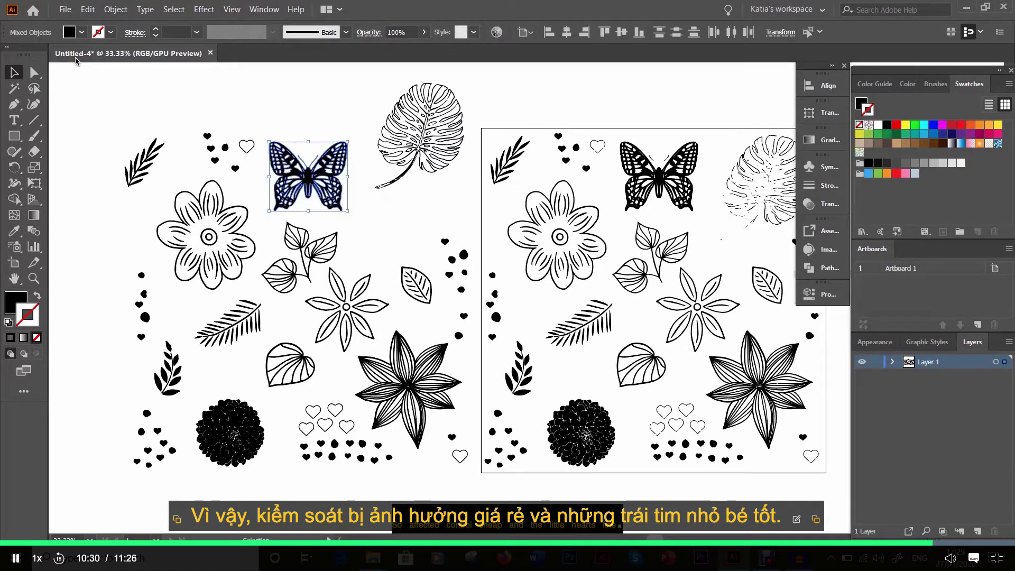
left_click_drag(317, 180, 342, 135)
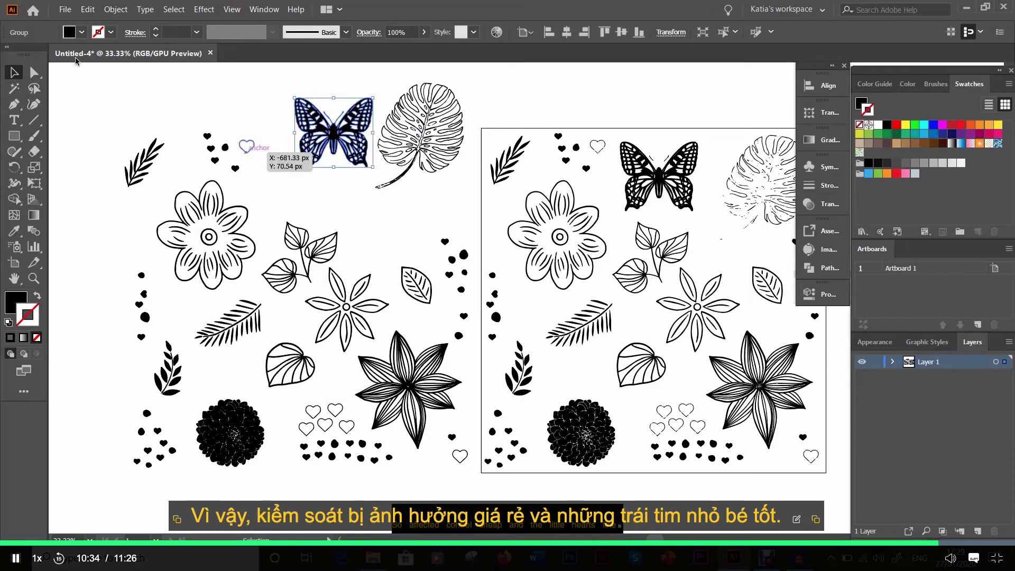
- Move the outlined hearts from the off-artboard copy up beside the separated butterfly
left_click(246, 146)
left_click_drag(246, 146, 269, 121)
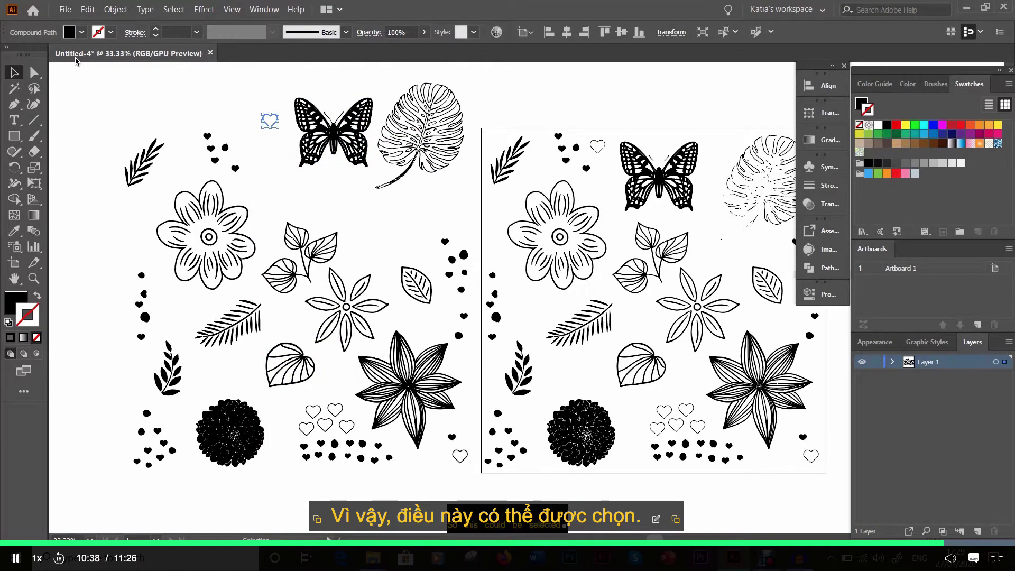
left_click_drag(346, 410, 274, 88)
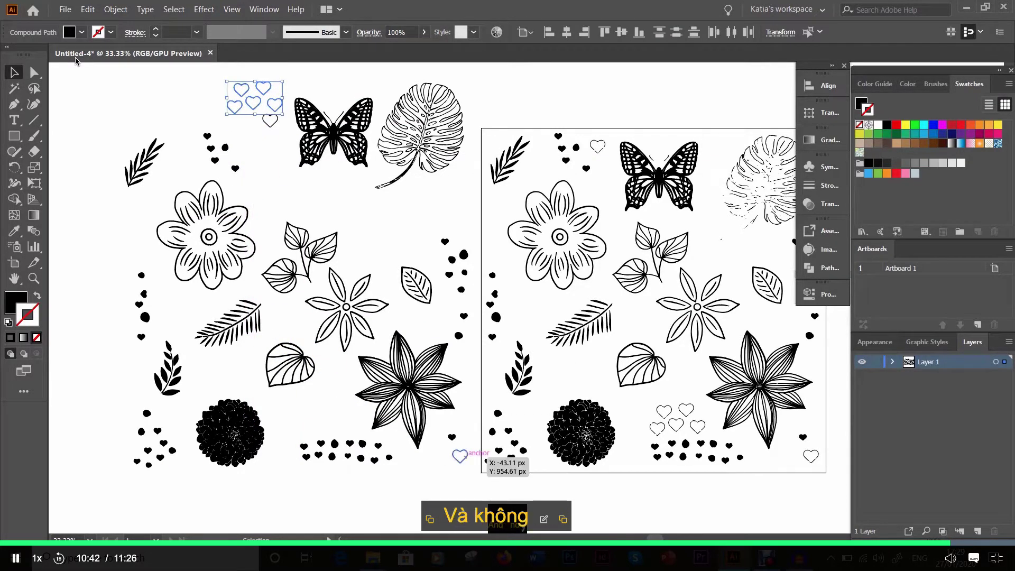
left_click_drag(459, 453, 311, 88)
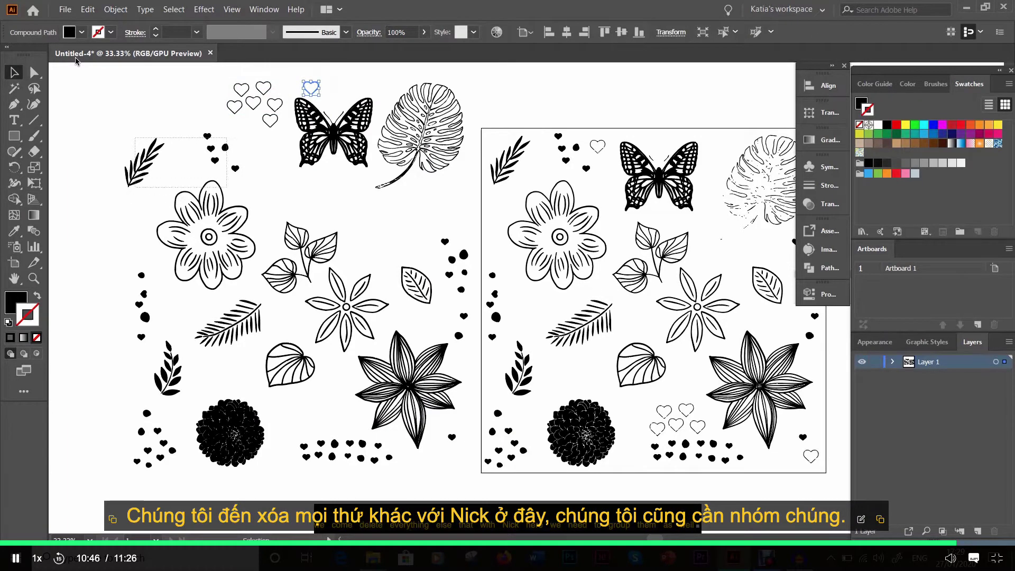
- Delete all remaining shapes of the off-artboard copy, keeping the separated leaf, butterfly and outlined hearts
left_click_drag(227, 187, 233, 191)
key("Delete")
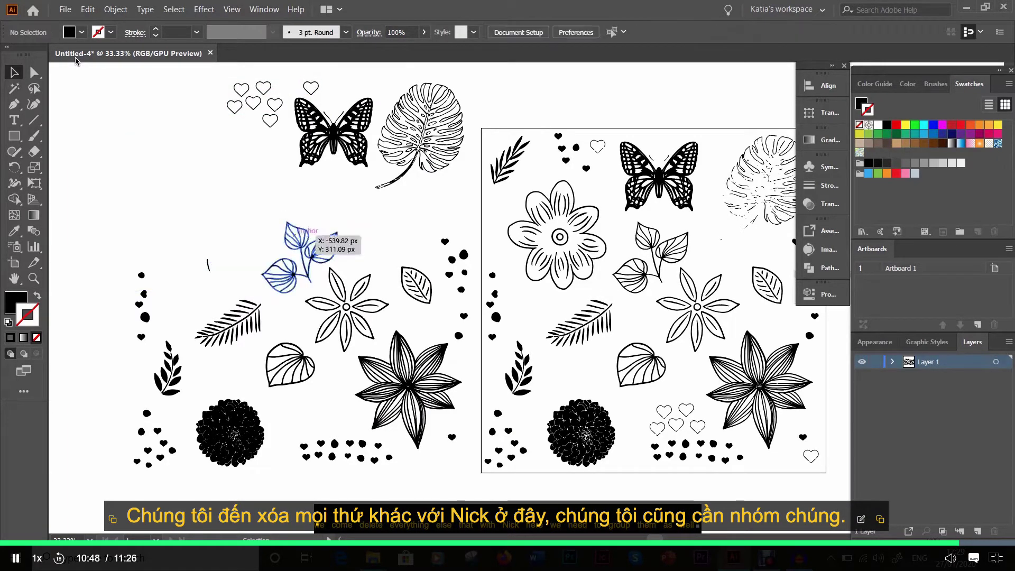
left_click_drag(106, 209, 479, 499)
key("Delete")
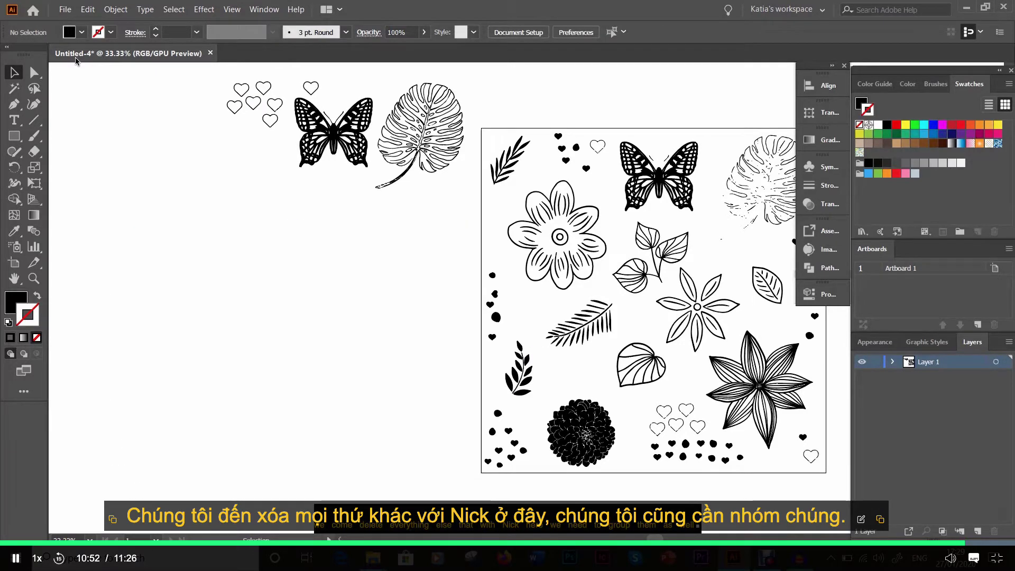
- Ungroup the traced artwork on the artboard and deselect it
left_click_drag(581, 317, 379, 330)
right_click(560, 221)
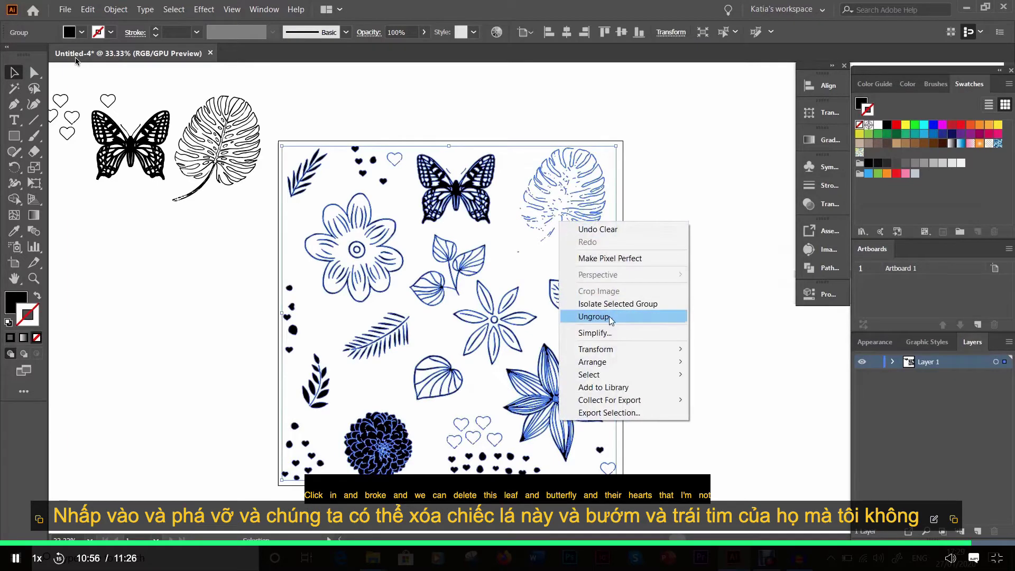
left_click(607, 316)
key("ctrl+shift+a")
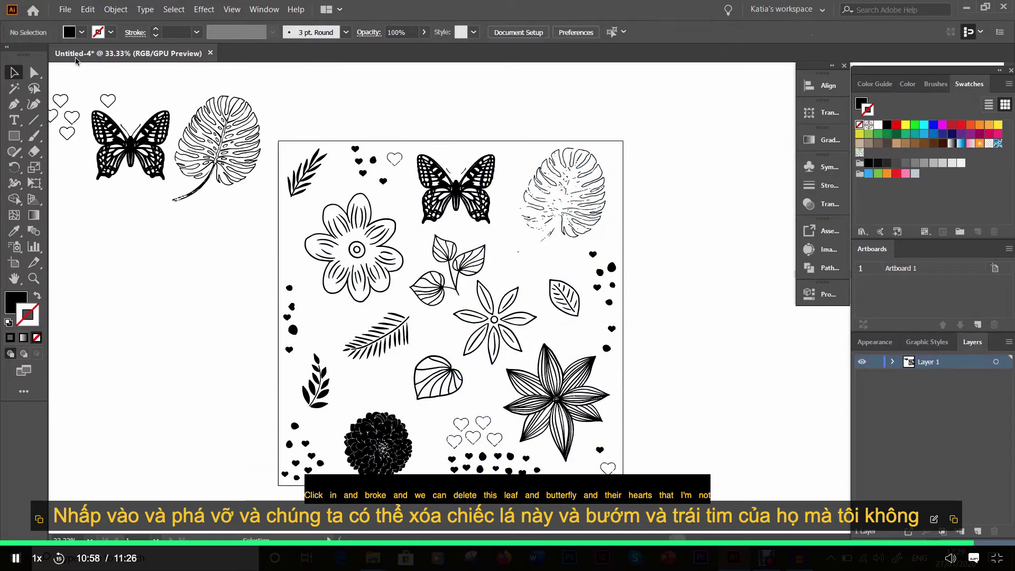
- Delete the broken monstera leaf and its stray fragments from the artboard
left_click_drag(608, 236, 608, 237)
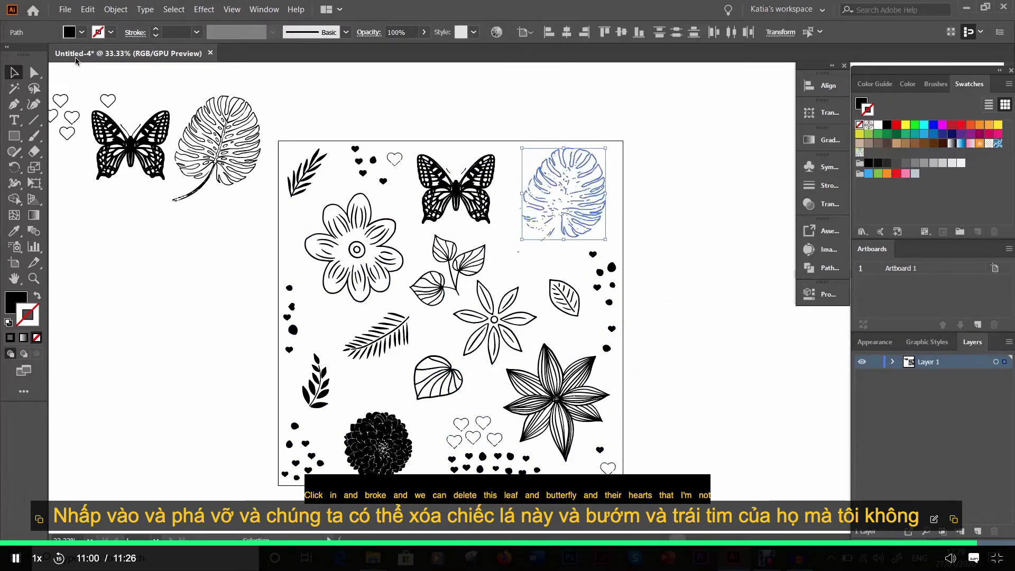
key("Delete")
left_click_drag(517, 199, 550, 254)
key("Delete")
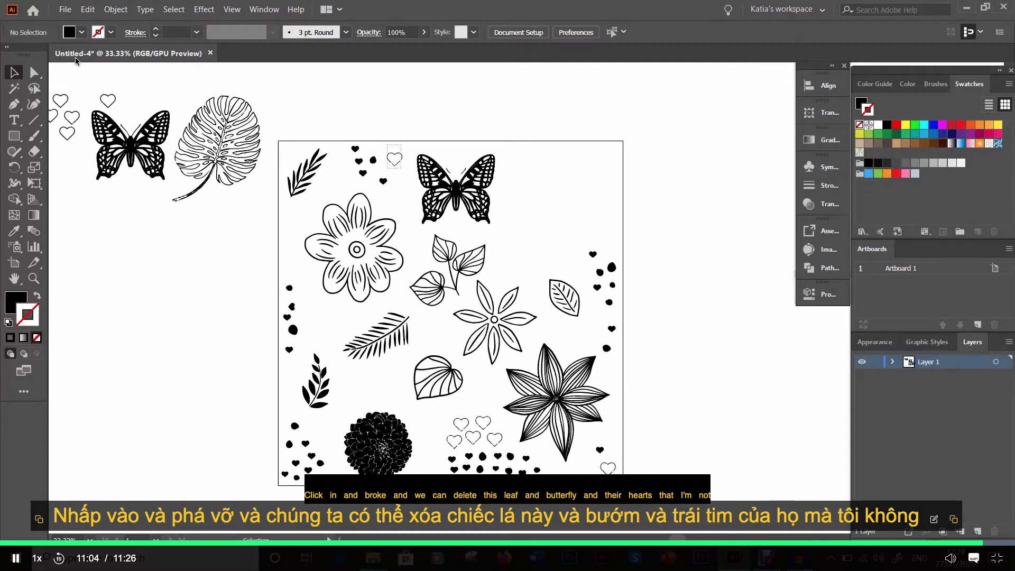
- Delete the butterfly and all outlined hearts from the artboard artwork
left_click_drag(387, 145, 402, 168)
key("Delete")
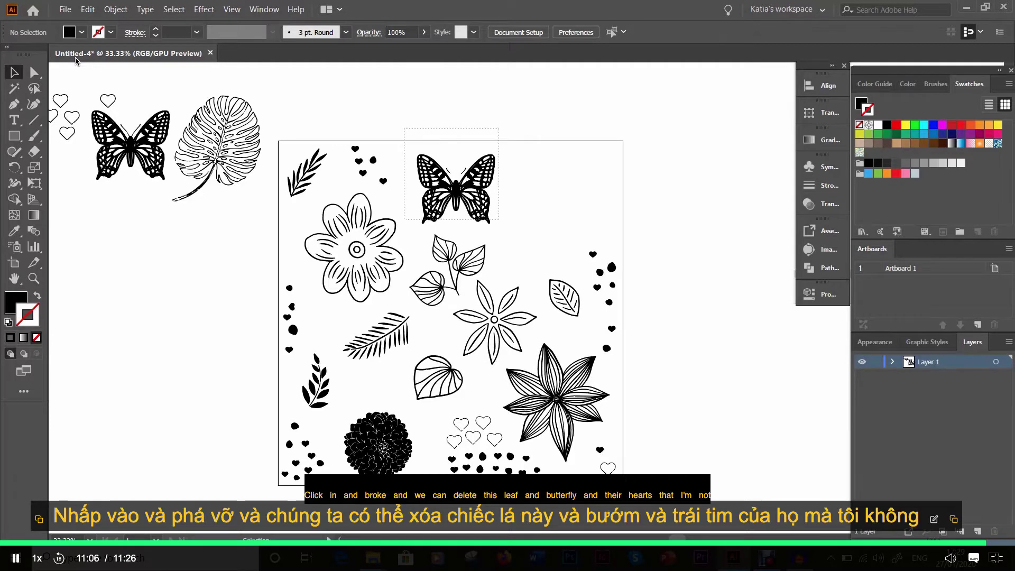
left_click_drag(499, 219, 500, 222)
key("Delete")
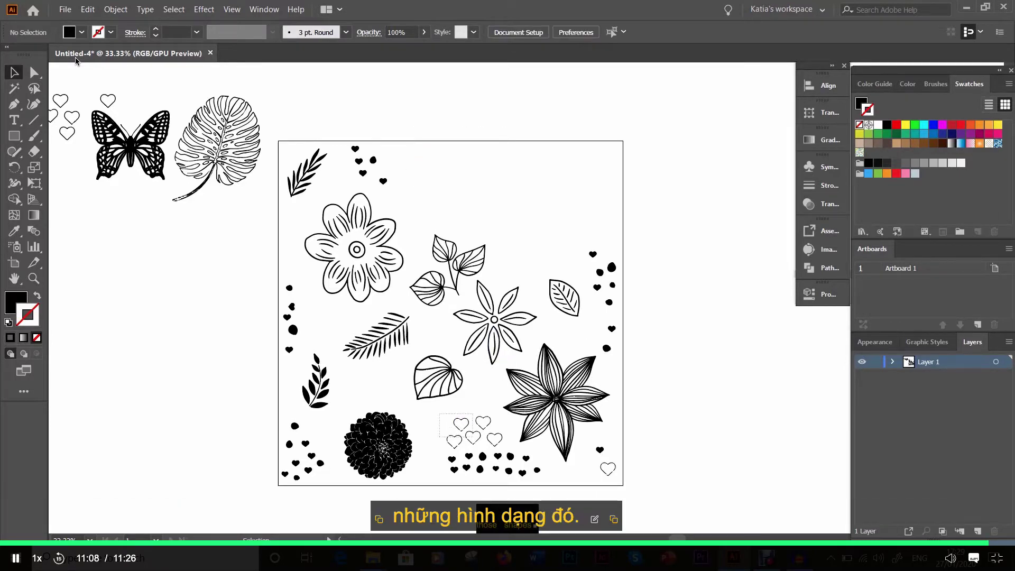
left_click_drag(496, 442, 461, 452)
key("Delete")
key("Delete")
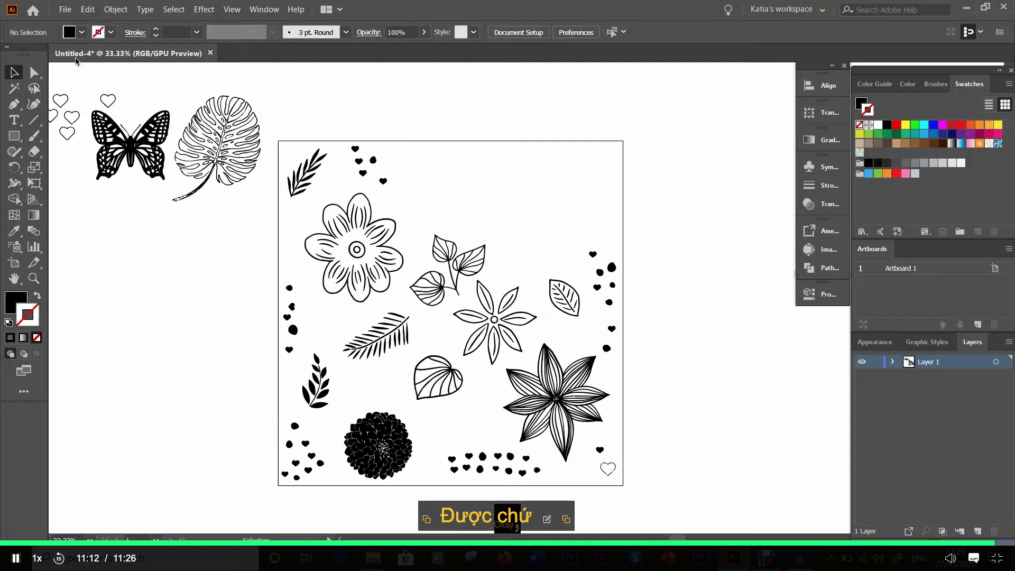
left_click_drag(598, 459, 615, 476)
key("Delete")
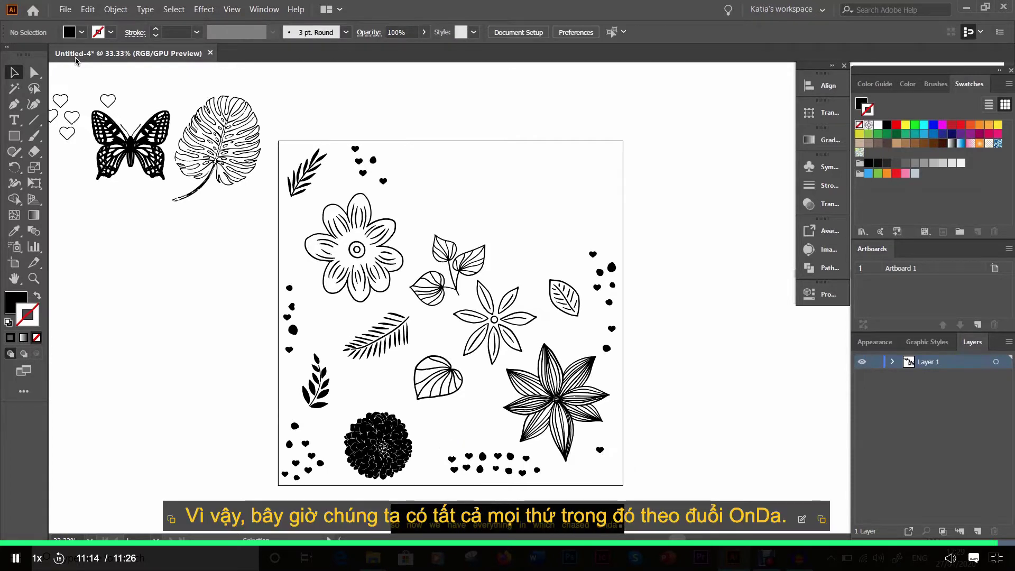
- Move the separated monstera leaf, butterfly and outlined hearts onto the artboard to replace the deleted shapes
left_click_drag(215, 154, 572, 185)
left_click_drag(132, 144, 474, 167)
left_click_drag(408, 295, 454, 309)
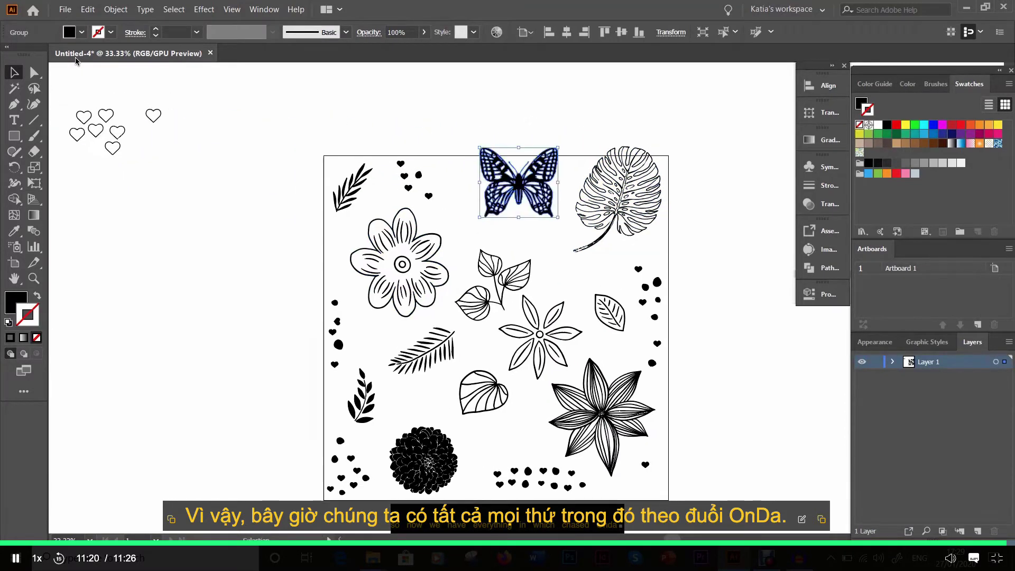
left_click_drag(117, 132, 386, 123)
key("ctrl+shift+a")
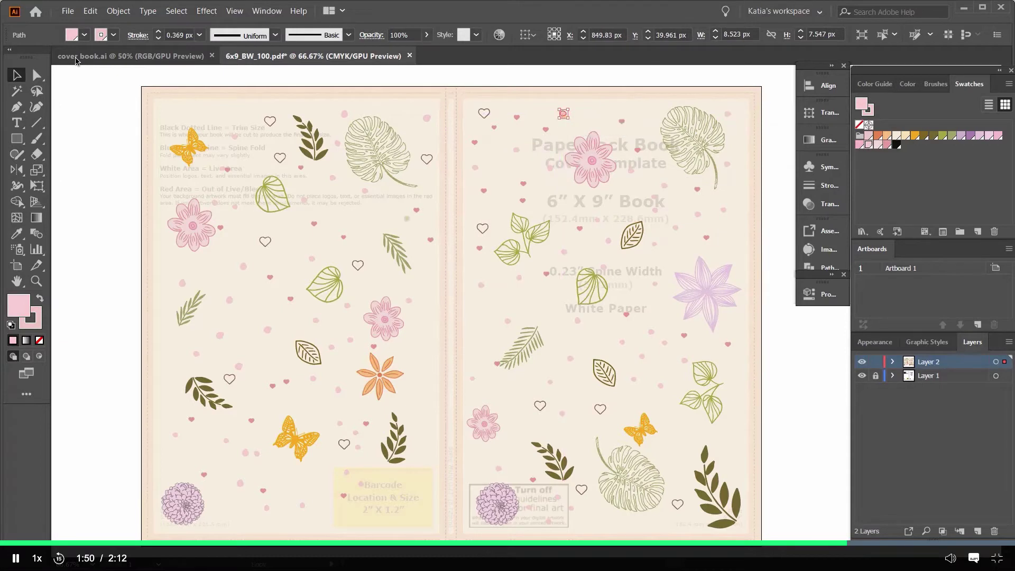
- Reposition the small pink flower and nearby dots on the front cover, and a dot and dark leaf branch on the back cover
left_click_drag(497, 364, 481, 344)
left_click_drag(485, 429, 497, 435)
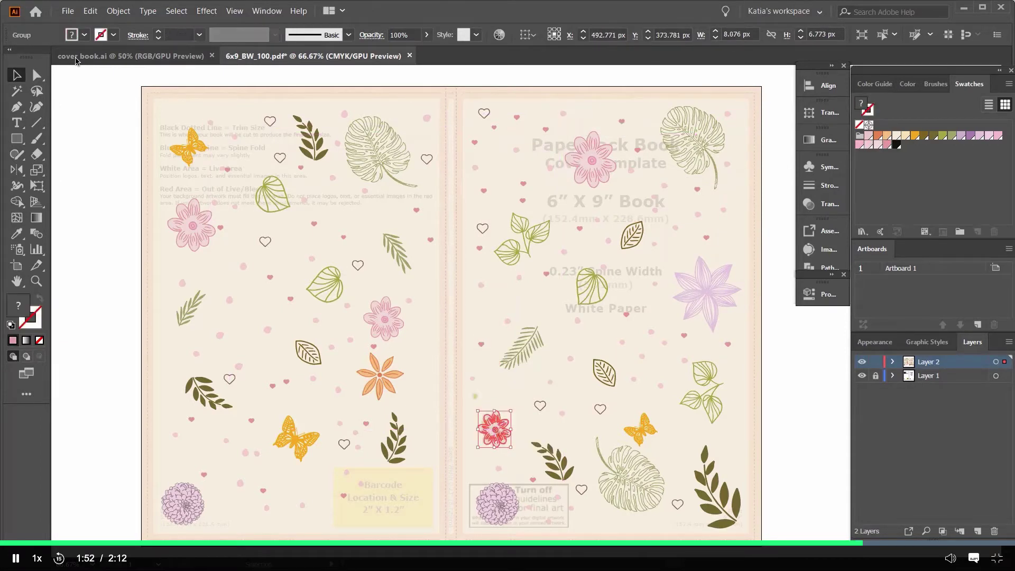
left_click_drag(471, 379, 478, 382)
left_click_drag(286, 381, 294, 396)
left_click_drag(202, 381, 188, 373)
- Place a rotated copy of the small pink flower above the fern, and nudge the fern and brown leaf
left_click_drag(495, 429, 511, 289)
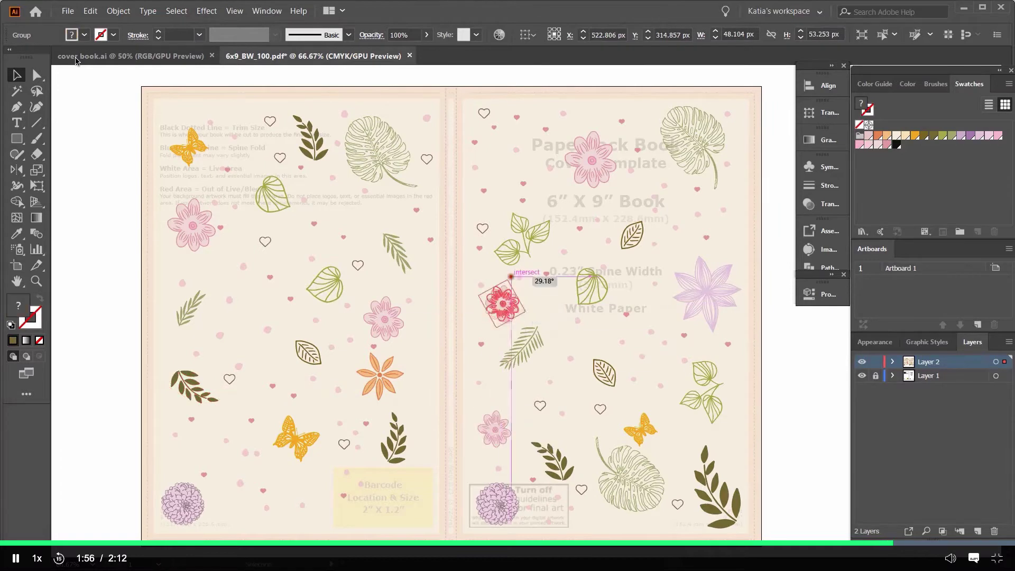
left_click_drag(522, 346, 520, 349)
left_click_drag(506, 297, 550, 336)
left_click_drag(604, 372, 601, 366)
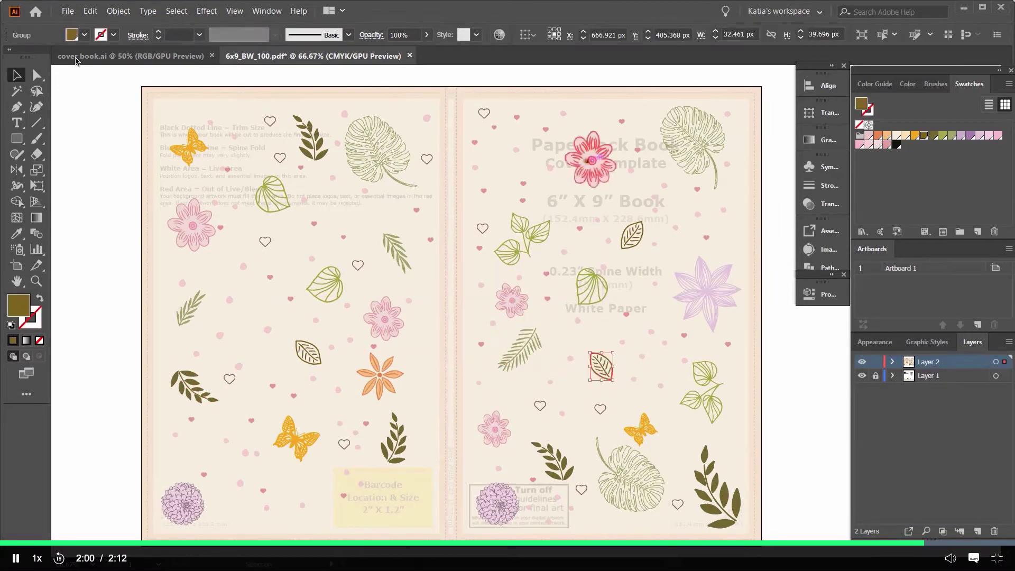
- Nudge the large pink flower and lower purple dahlia on the front cover, and place a dahlia copy beside the pink flower
left_click_drag(592, 160, 589, 158)
mouse_move(502, 498)
left_mouse_down()
mouse_move(583, 217)
mouse_move(489, 172)
mouse_move(508, 159)
mouse_move(512, 496)
left_mouse_up()
left_click(989, 135)
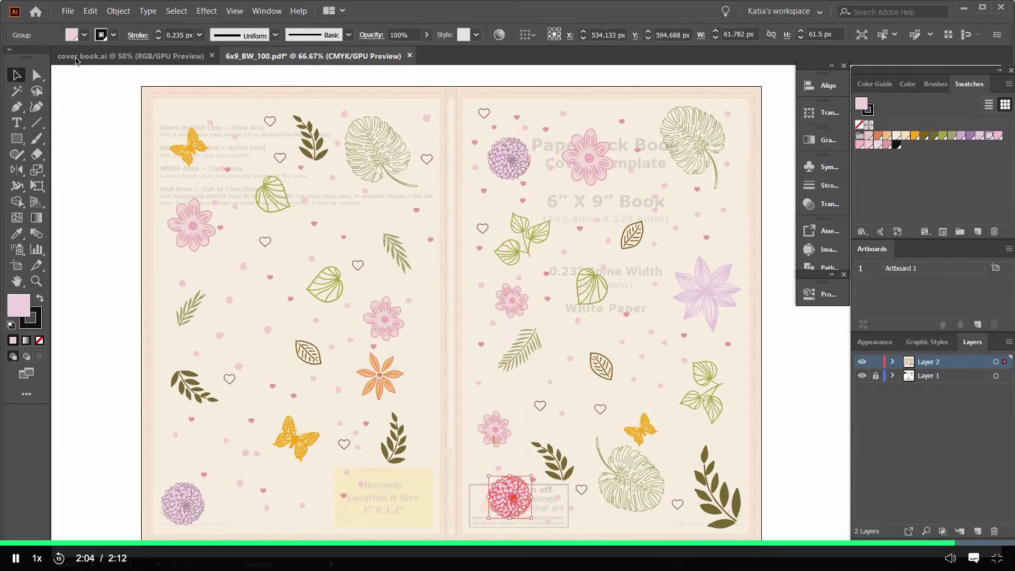
- Adjust the lower pink flower, fern and three-leaf sprig on the front cover, and add an outlined heart below the fern
left_click_drag(494, 428, 490, 430)
left_click_drag(539, 406, 500, 392)
left_click(526, 334)
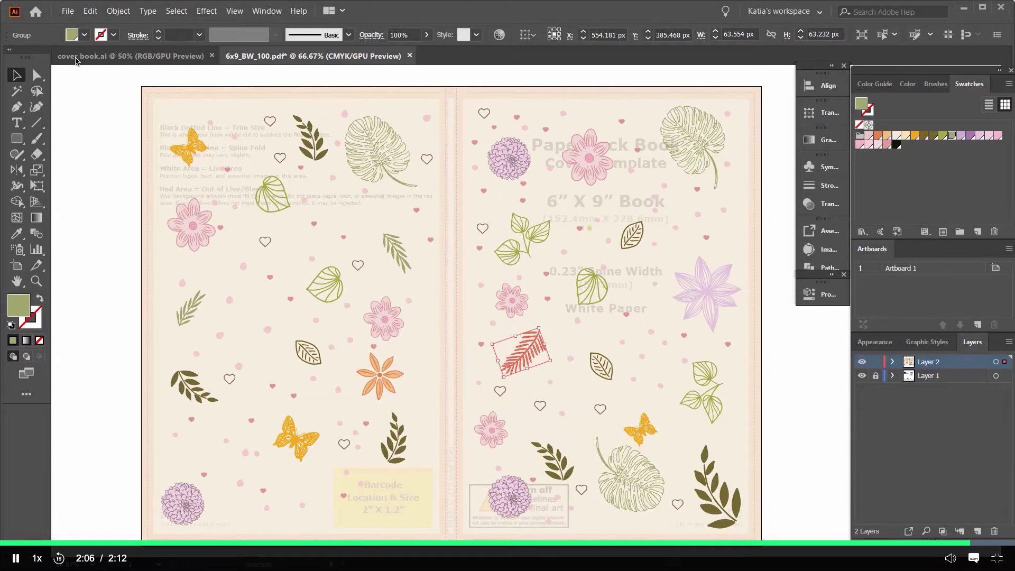
mouse_move(528, 232)
left_mouse_down()
mouse_move(540, 226)
mouse_move(536, 233)
left_mouse_up()
left_click(182, 181)
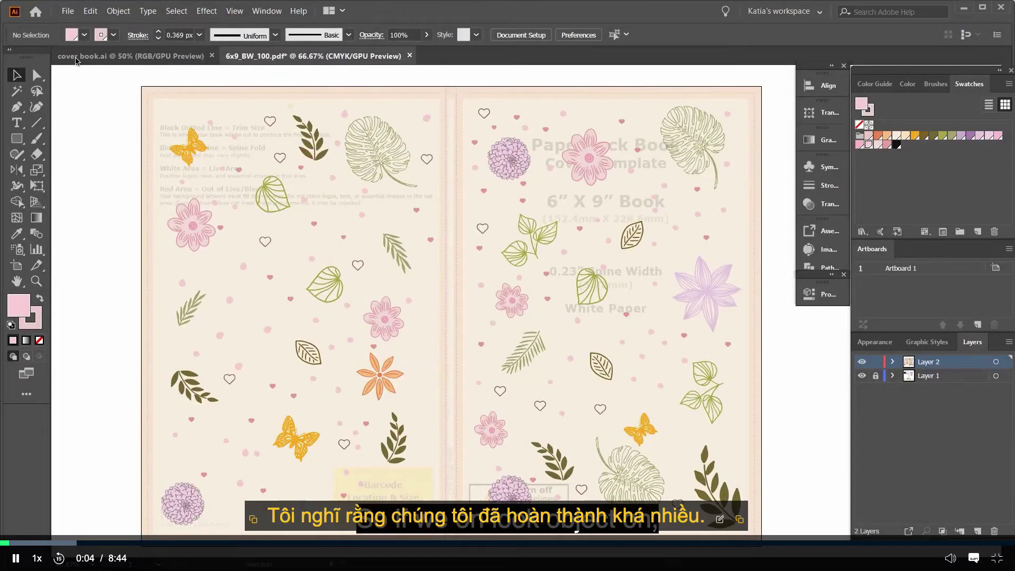
- Unlock all objects and set the background rectangle's opacity to 100%
left_click(118, 12)
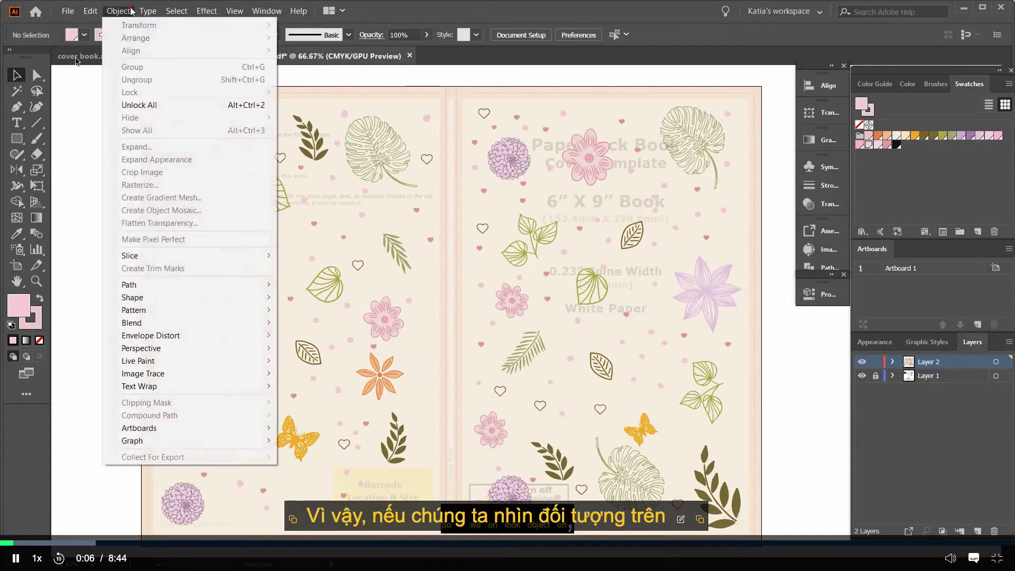
left_click(152, 105)
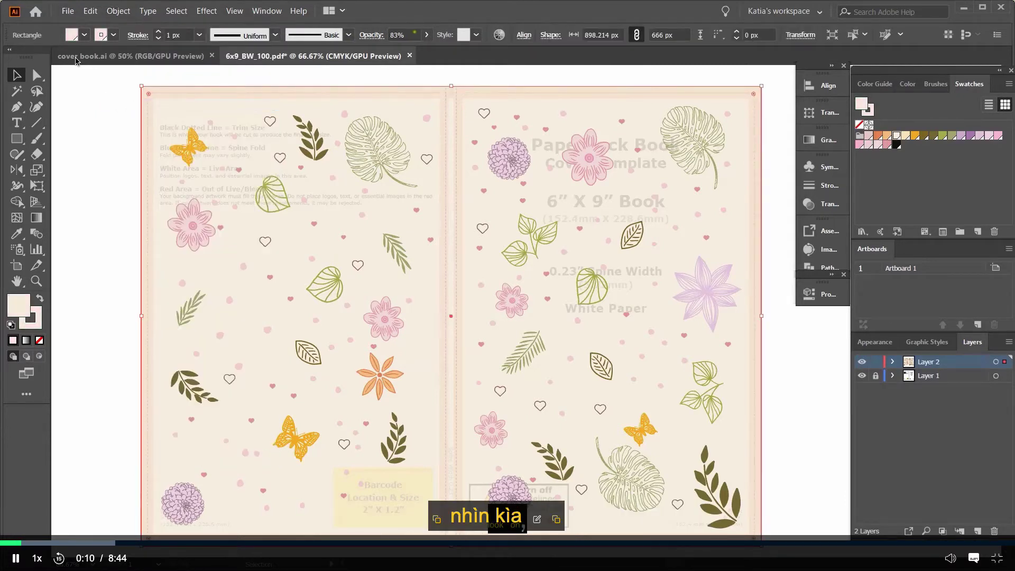
left_click(427, 35)
left_click_drag(418, 54, 448, 66)
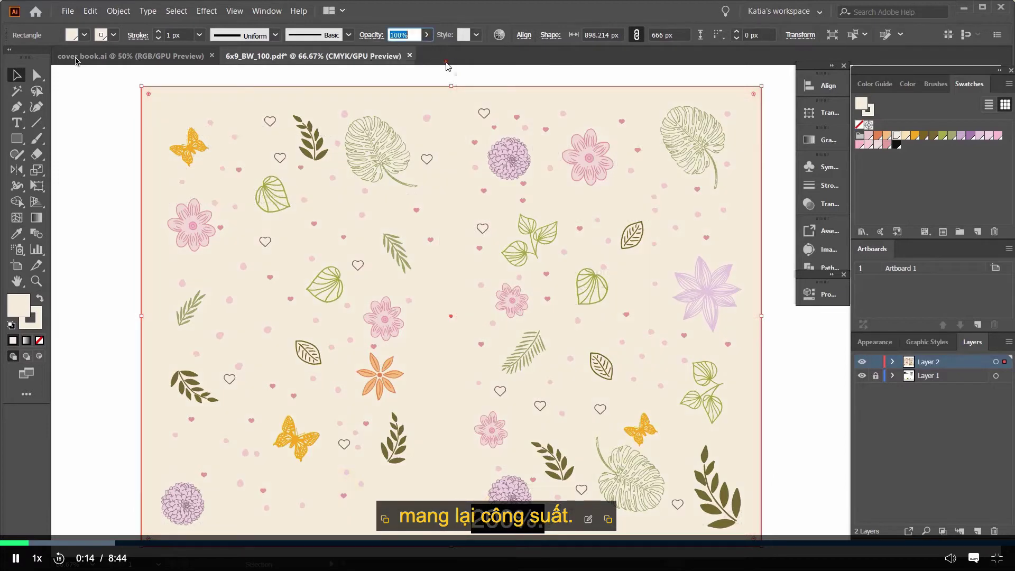
left_click(103, 122)
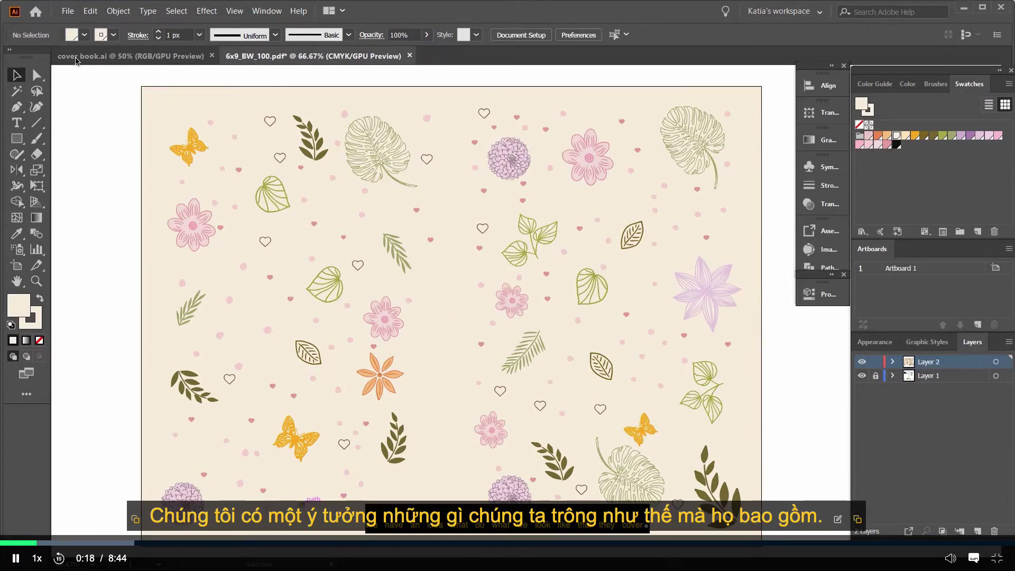
- Select the small pink dot below the lower orange butterfly on the back cover
left_click(275, 475)
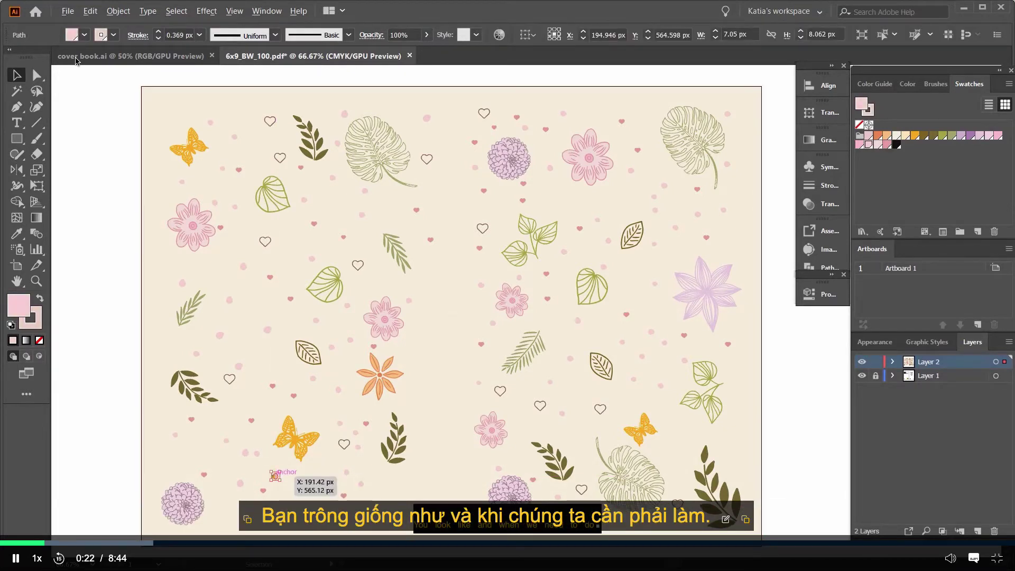
left_click(279, 477)
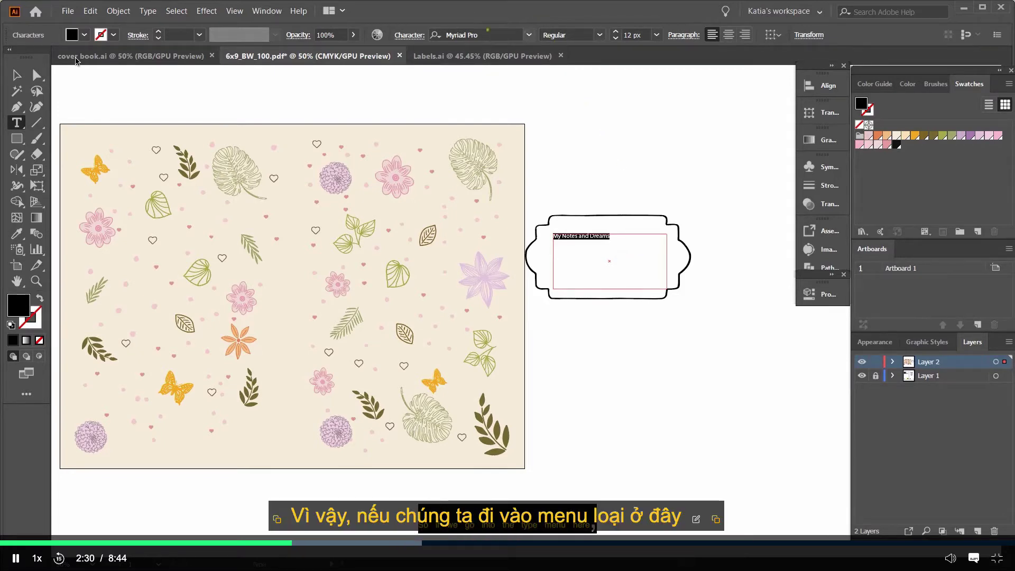
- Set the font size of the "My Notes and Dreams" title in the label frame to 36 px
left_click(656, 35)
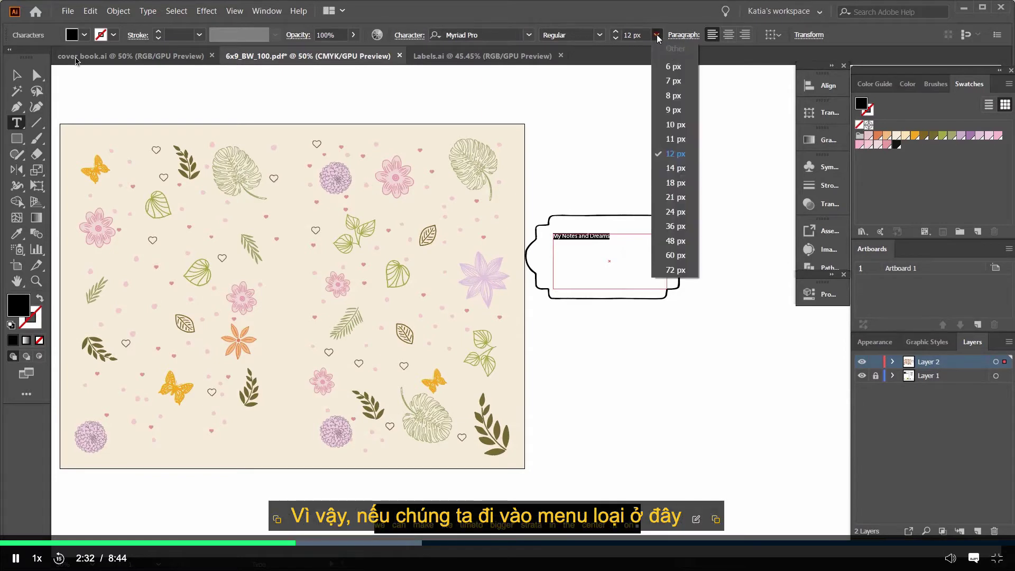
left_click(676, 226)
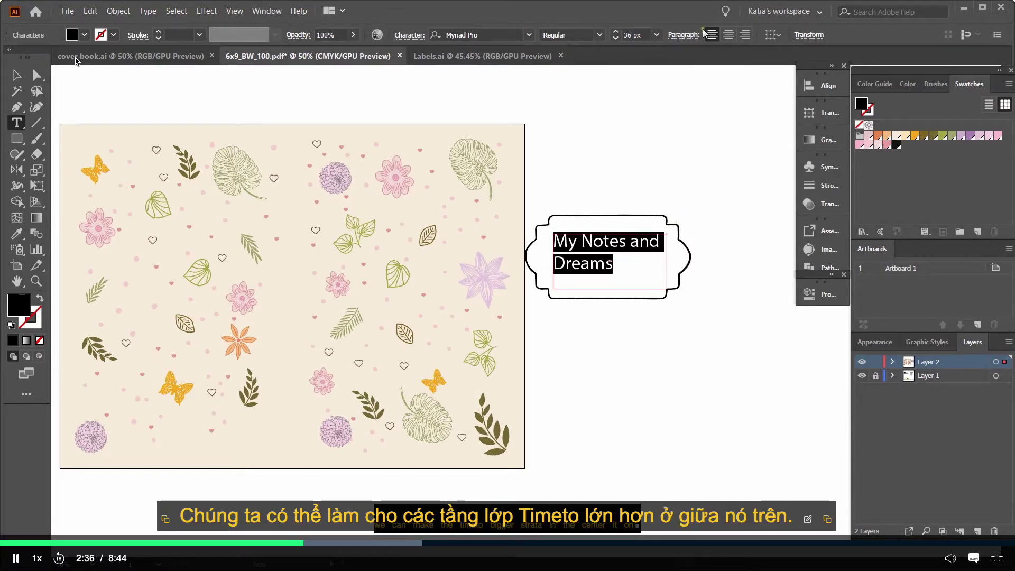
- Center-align the "My Notes and Dreams" title and colour its text with the light olive-green swatch
left_click(728, 34)
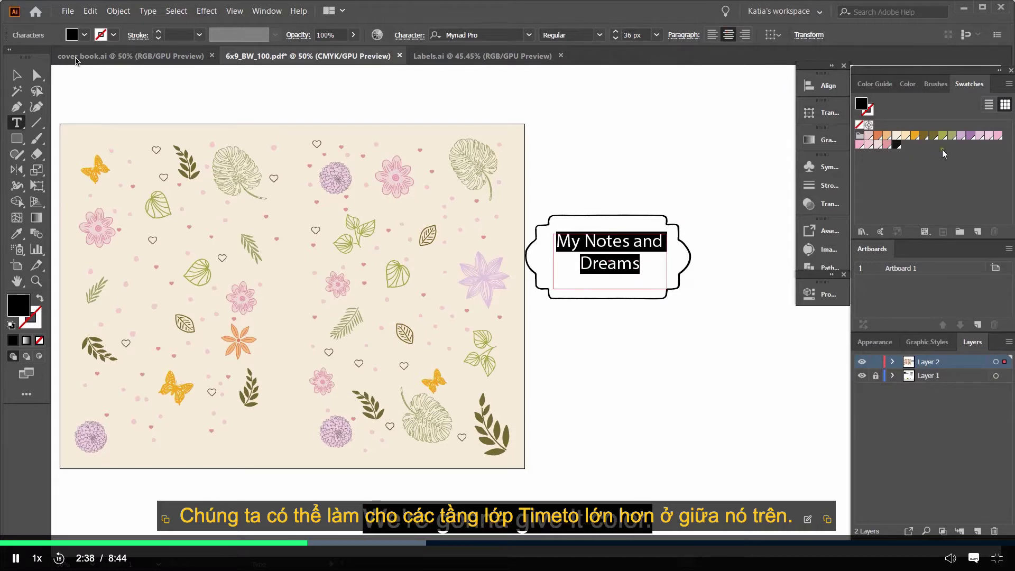
left_click(942, 135)
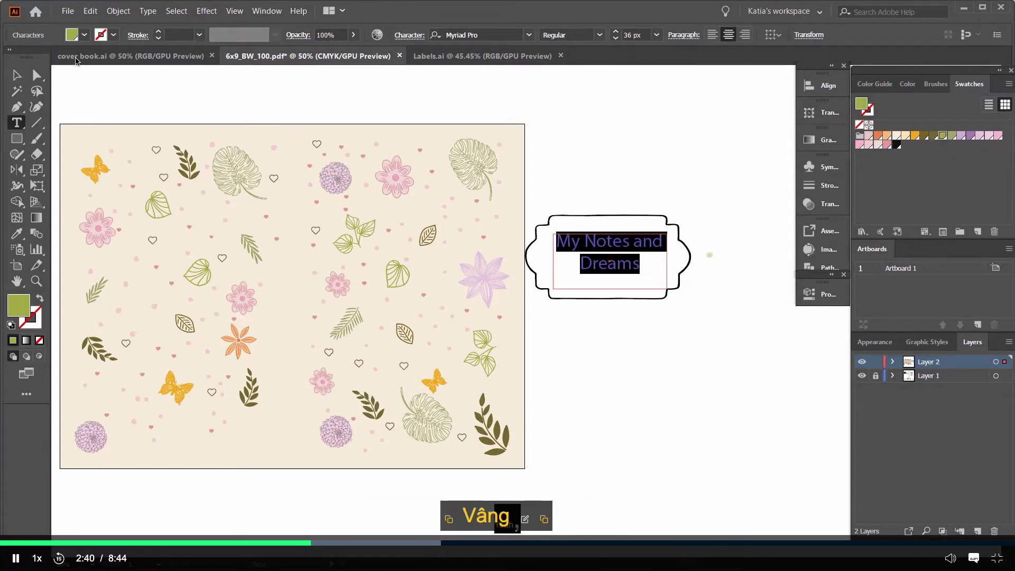
left_click(706, 253, "ctrl")
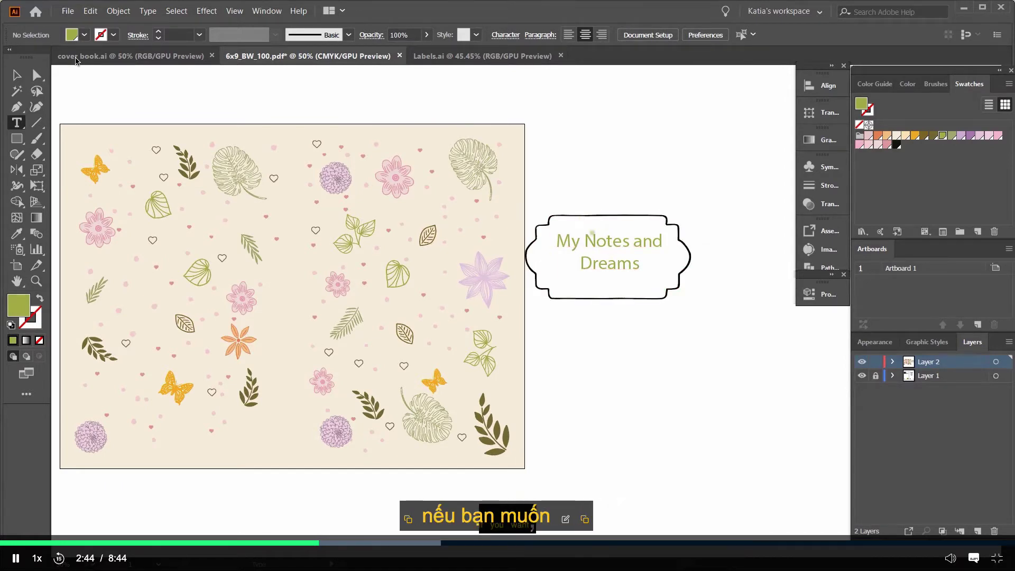
left_click(728, 318)
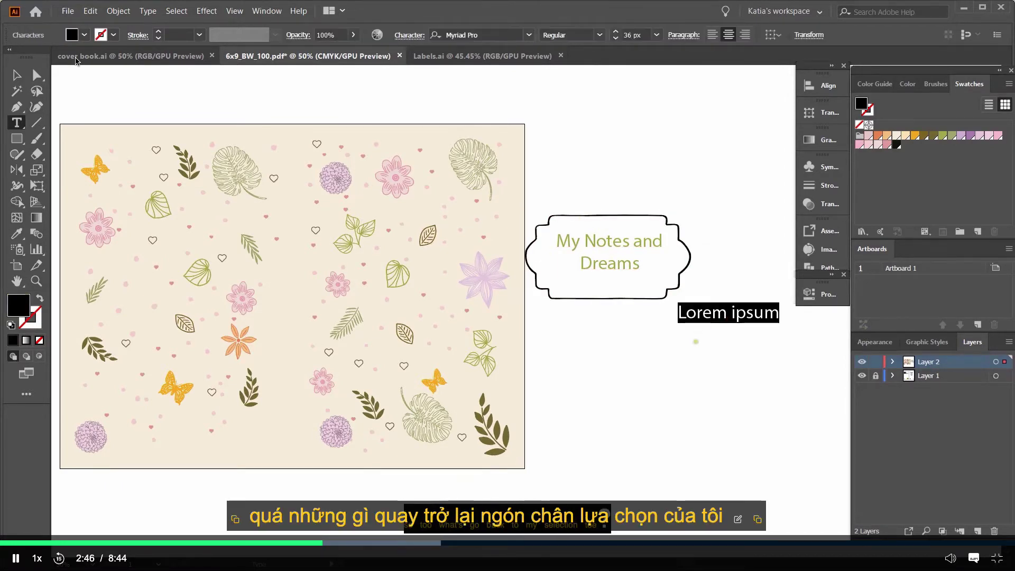
type("v")
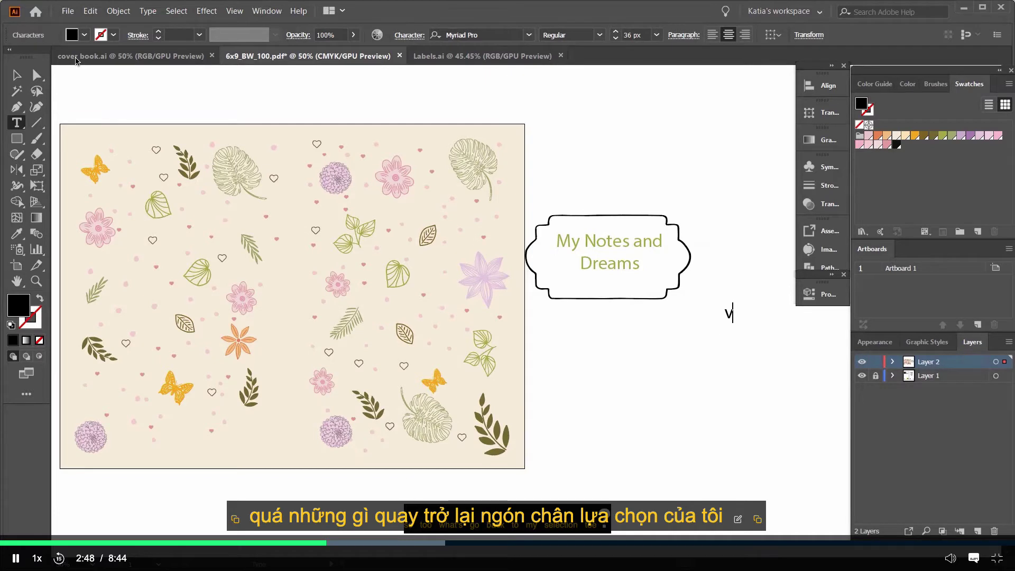
key("BackSpace")
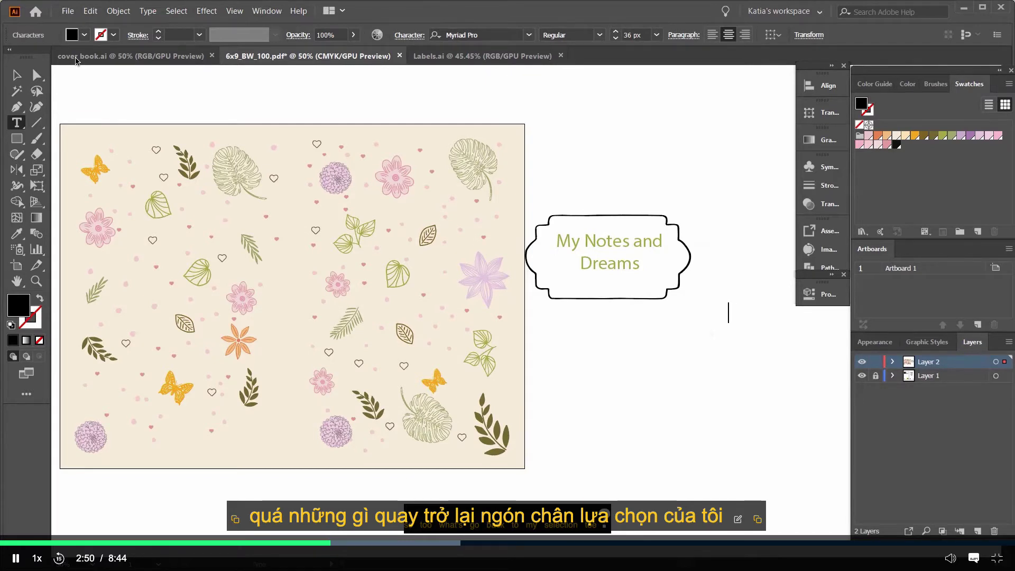
key("Escape")
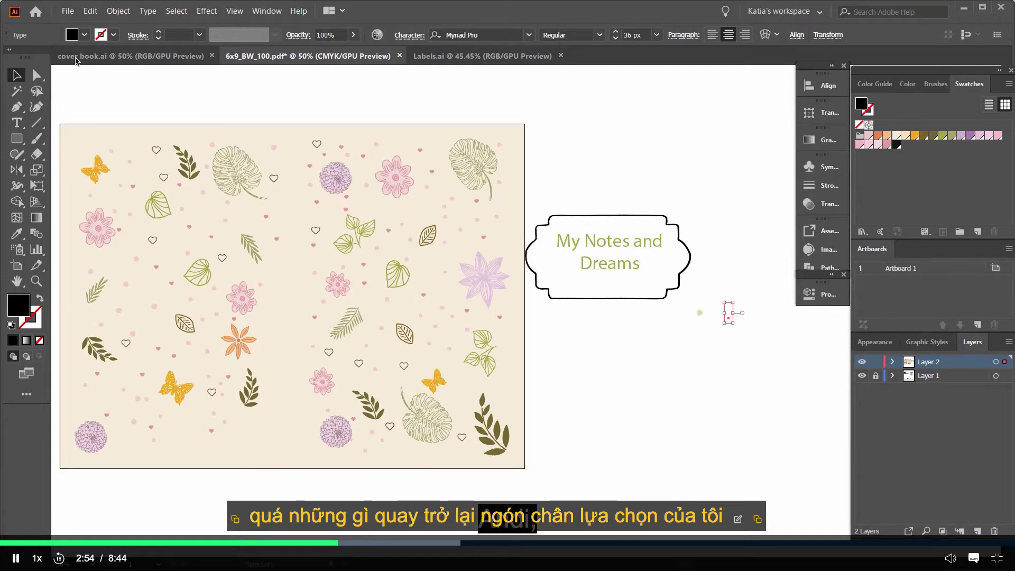
left_click(767, 297)
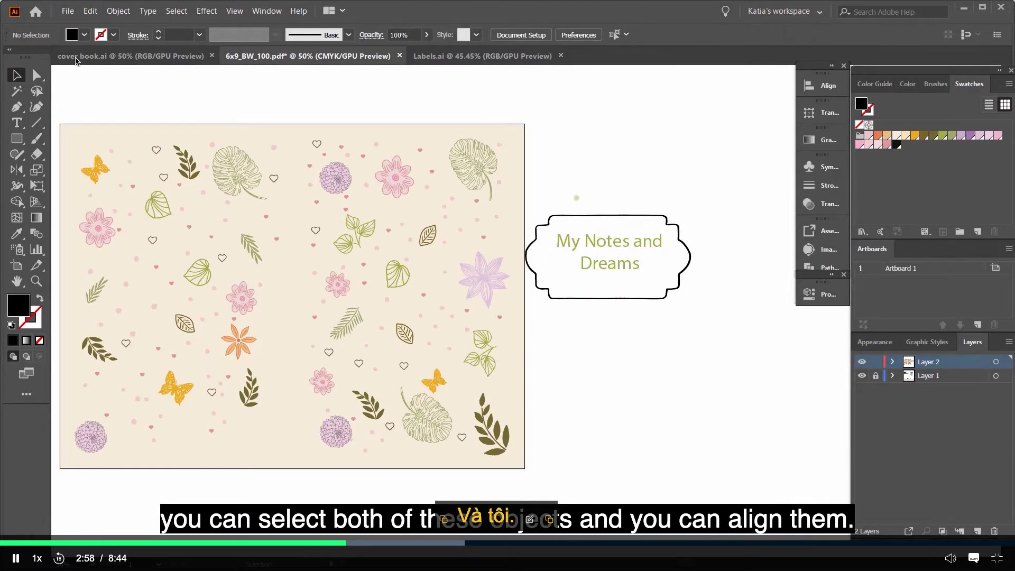
- Align the title and its label frame to each other on both horizontal and vertical centers, using Align to Selection
left_click_drag(555, 199, 598, 263)
left_click_drag(649, 309, 672, 321)
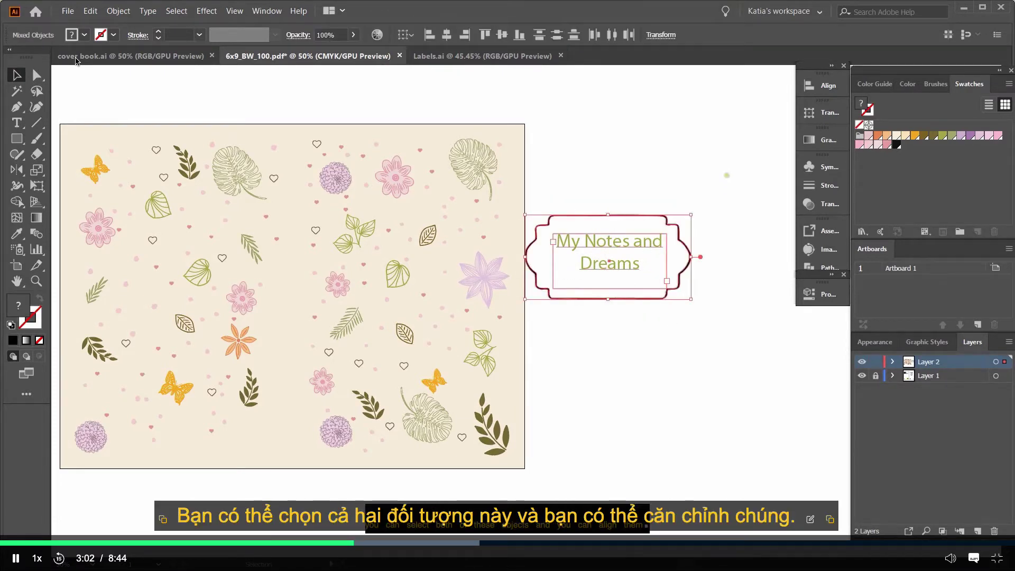
left_click(823, 86)
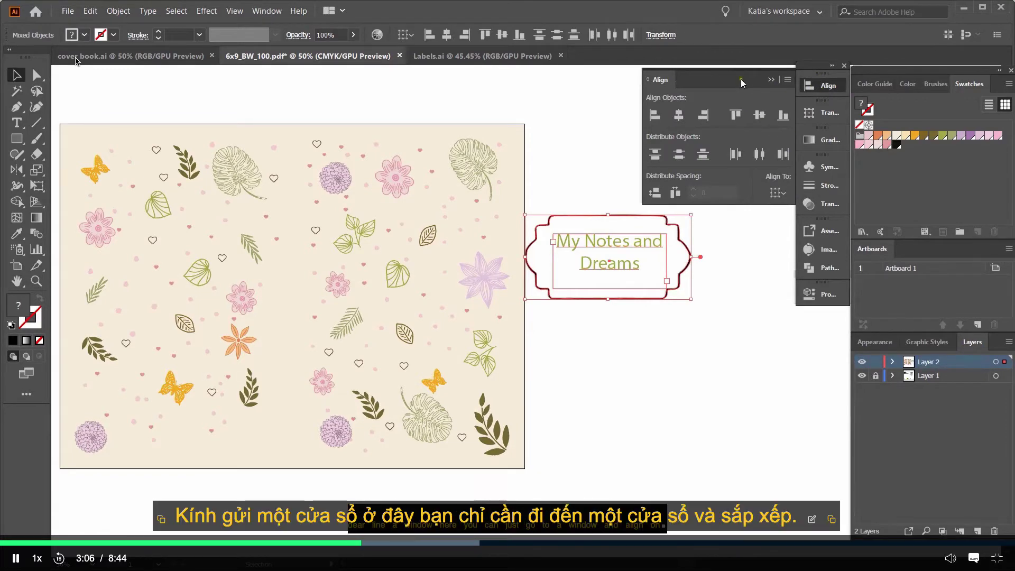
left_click(264, 11)
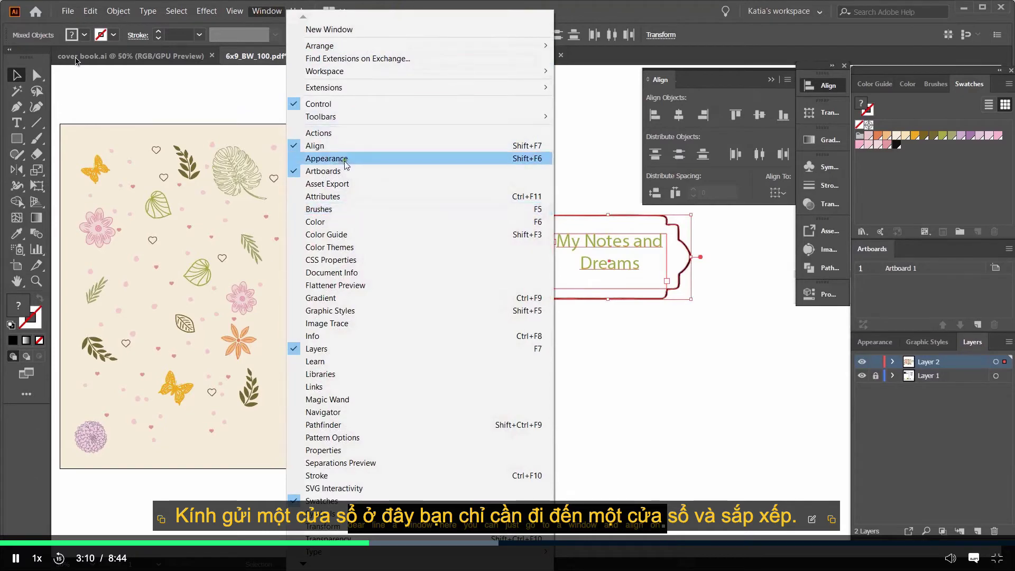
left_click(715, 80)
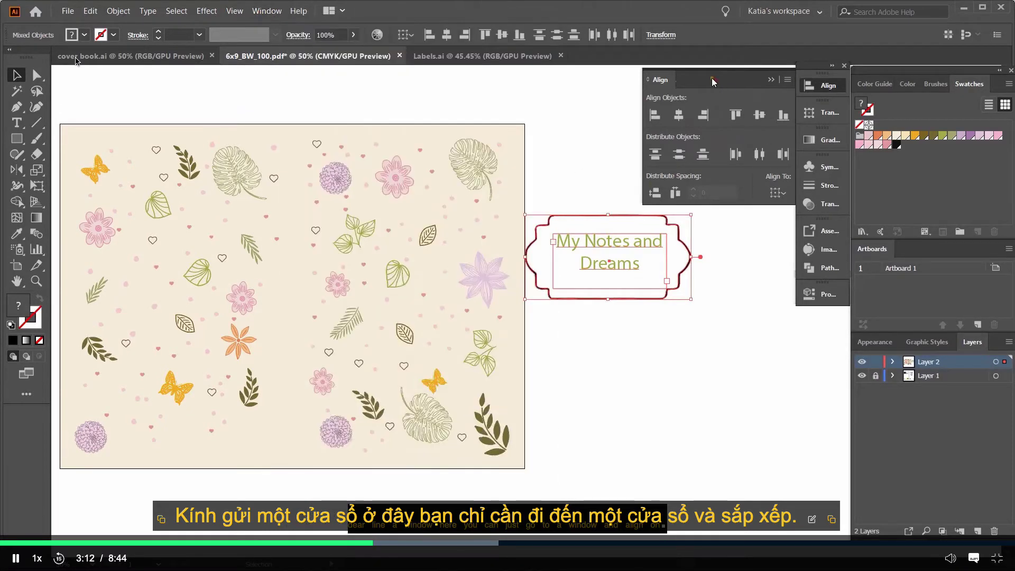
left_click(783, 190)
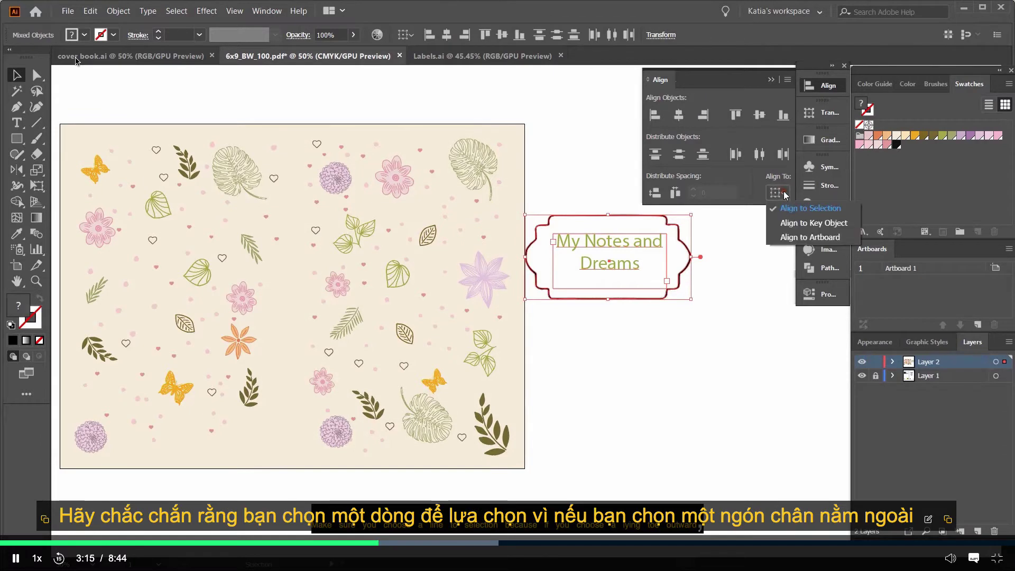
left_click(677, 115)
left_click(766, 118)
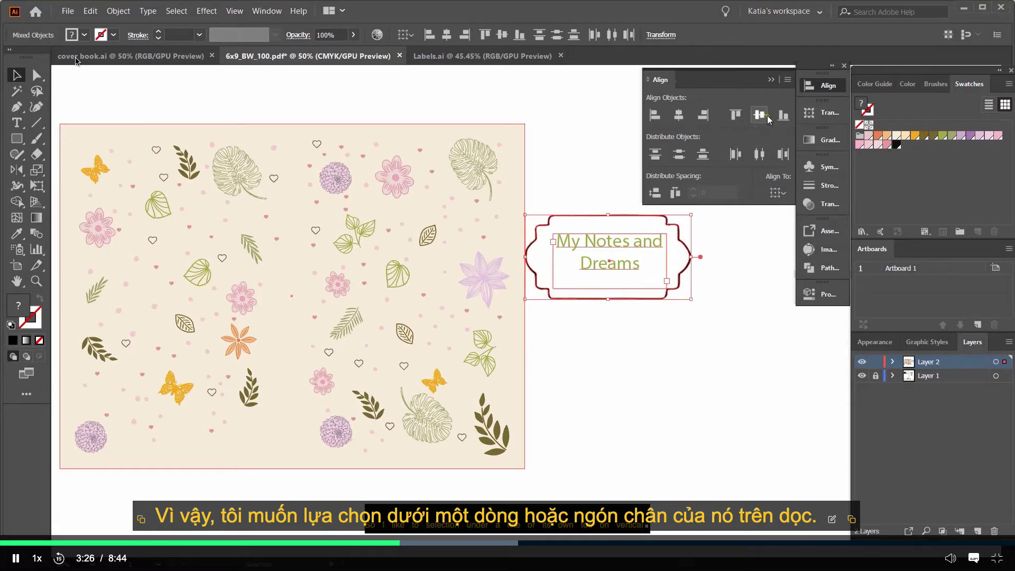
left_click(760, 116)
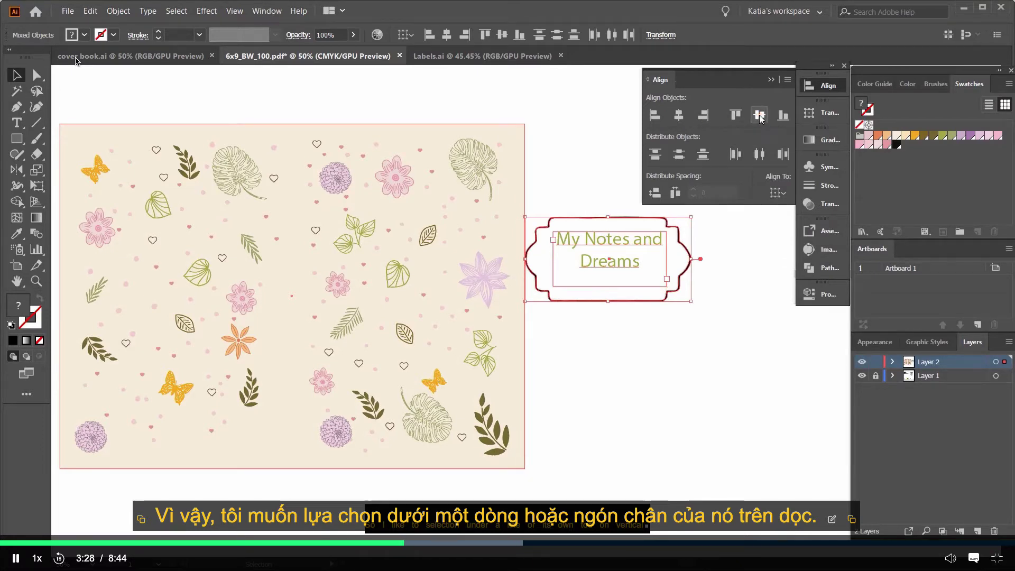
left_click(721, 257)
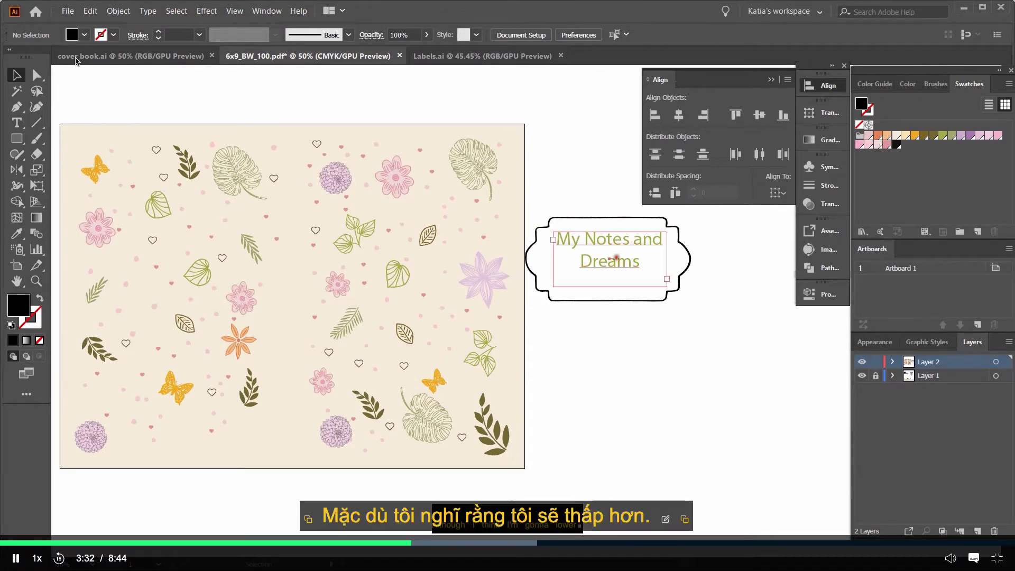
- Move the "My Notes and Dreams" title slightly lower inside the label frame
left_click_drag(614, 257, 611, 264)
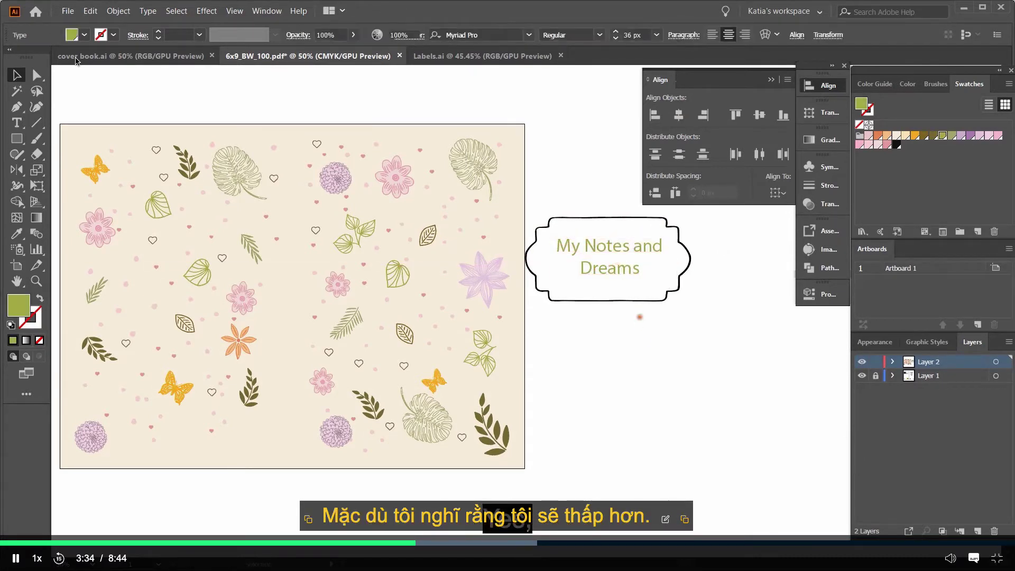
left_click(638, 314)
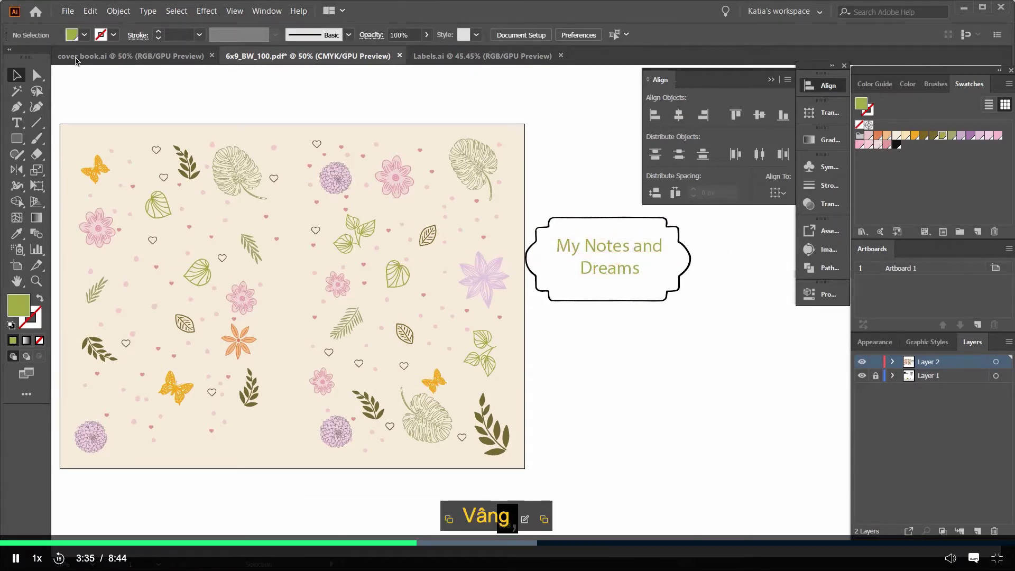
left_click(770, 79)
- Fill the inside of the label frame with the light peach swatch using Live Paint Bucket
left_click(673, 228)
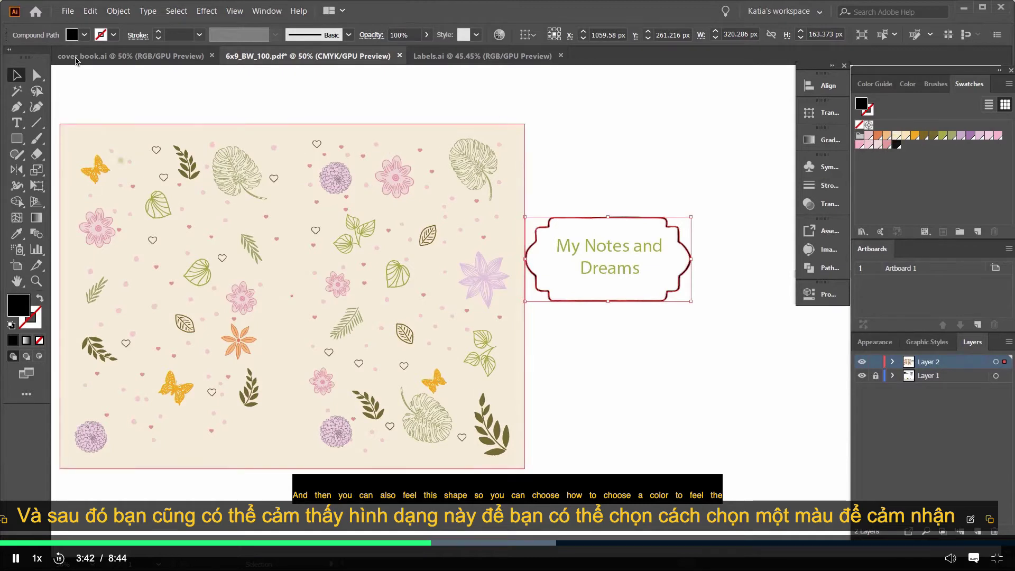
left_click(17, 200)
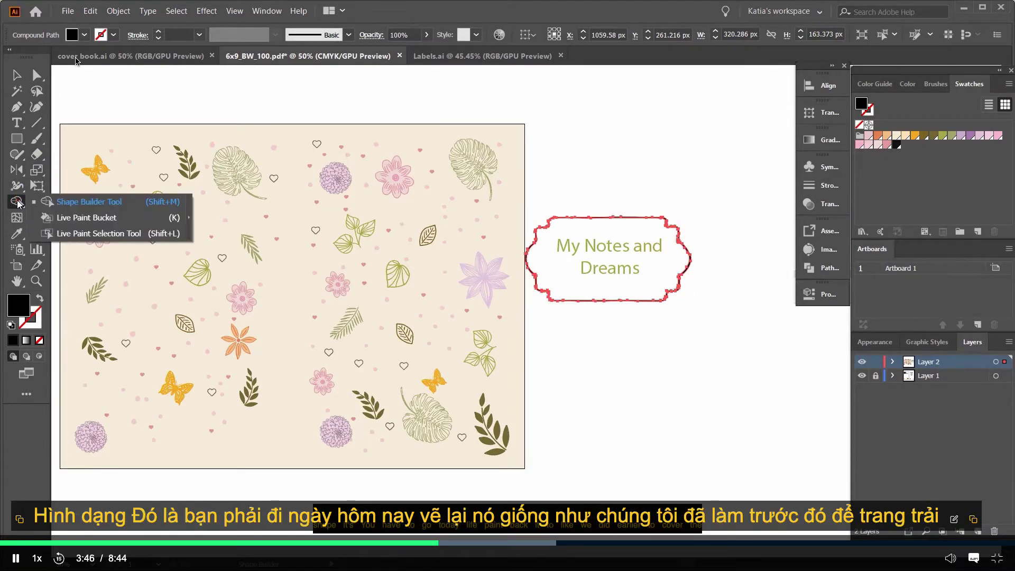
left_click(109, 218)
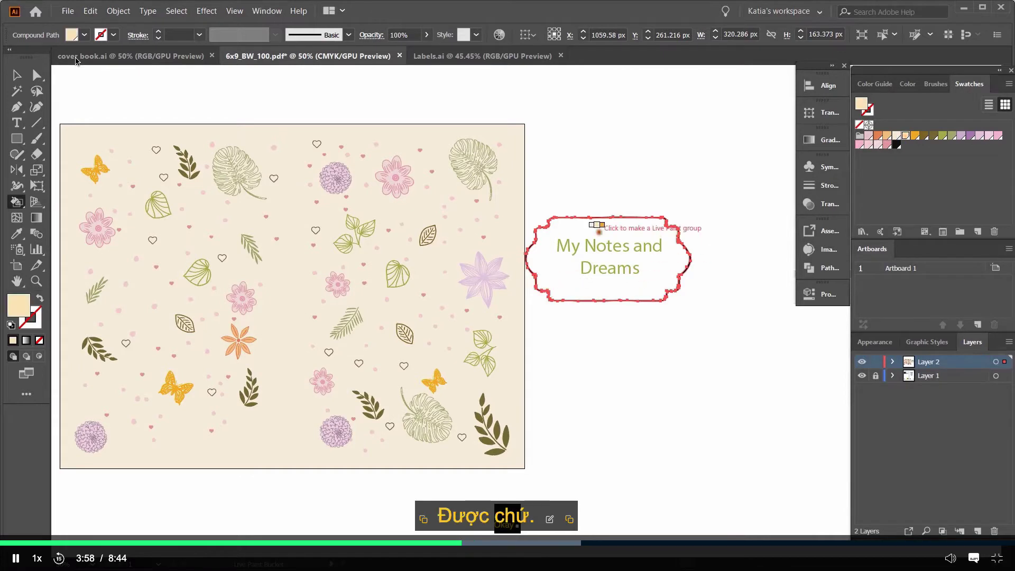
left_click(594, 227)
key("v")
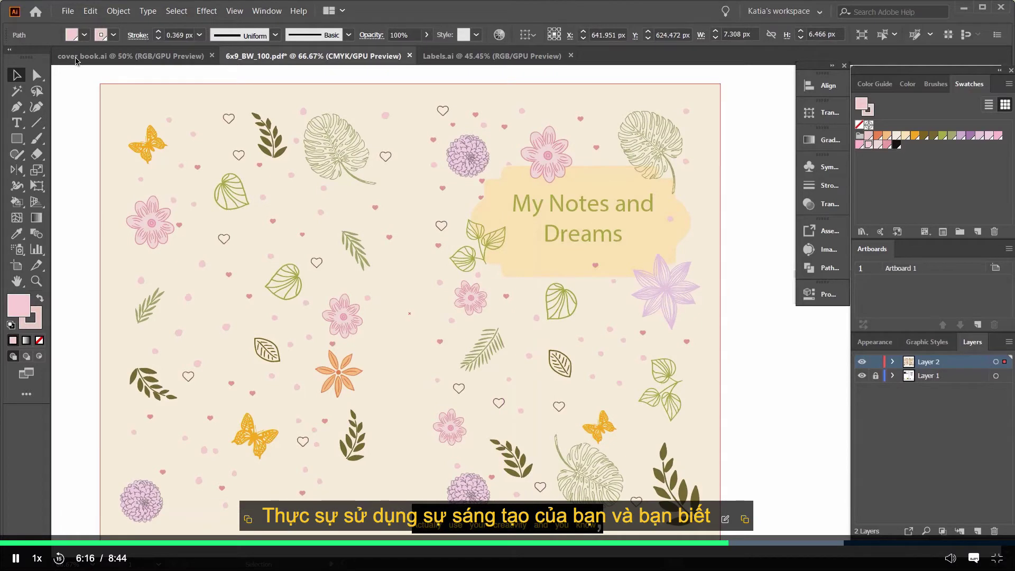
- Move the small pink heart from the label's edge to the gap between the purple and pink flowers above it
left_click(516, 316)
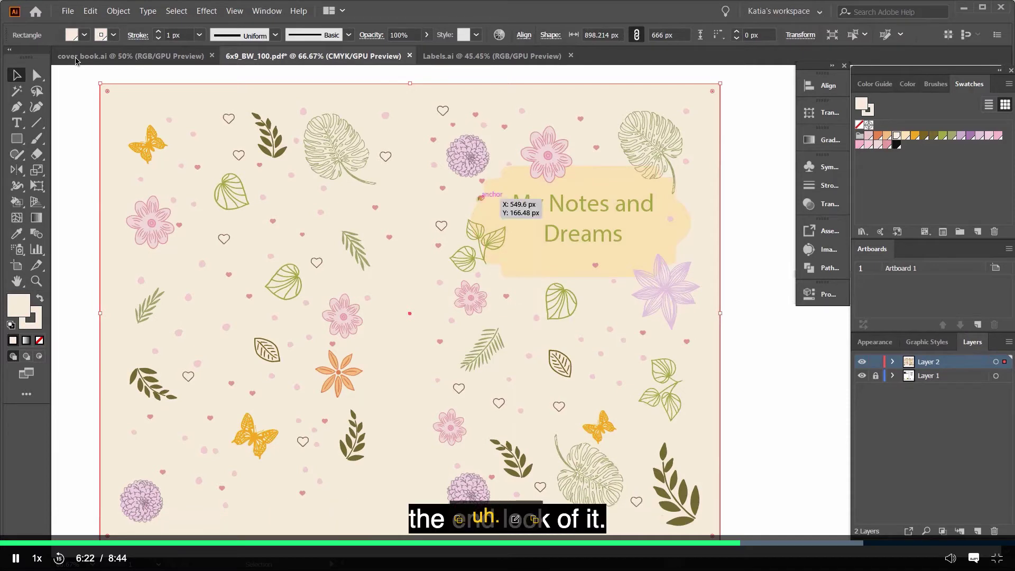
left_click_drag(481, 198, 503, 144)
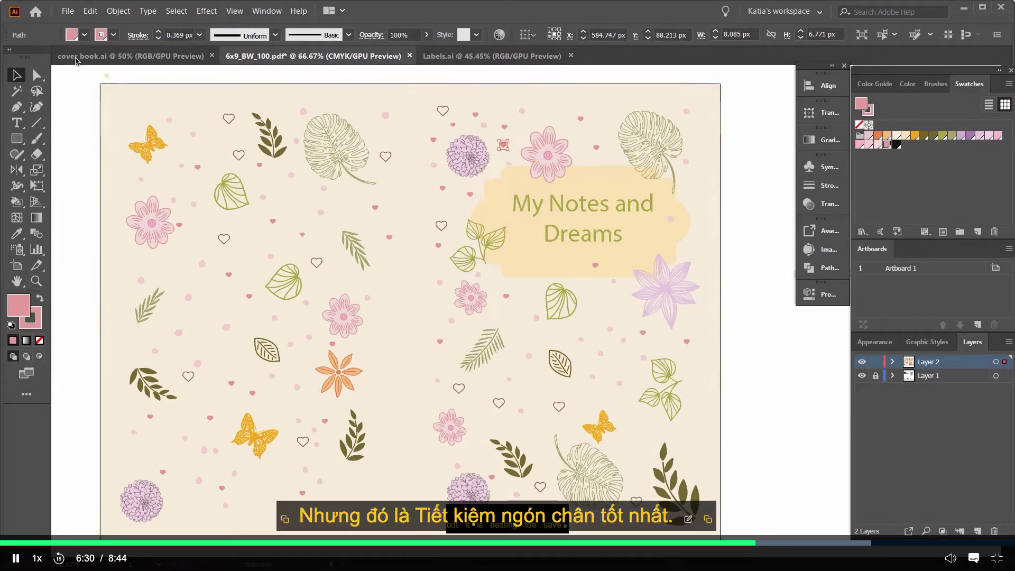
- Save the cover PDF, and save the design as an Adobe Illustrator file named "Book cover" with the default options
left_click(69, 11)
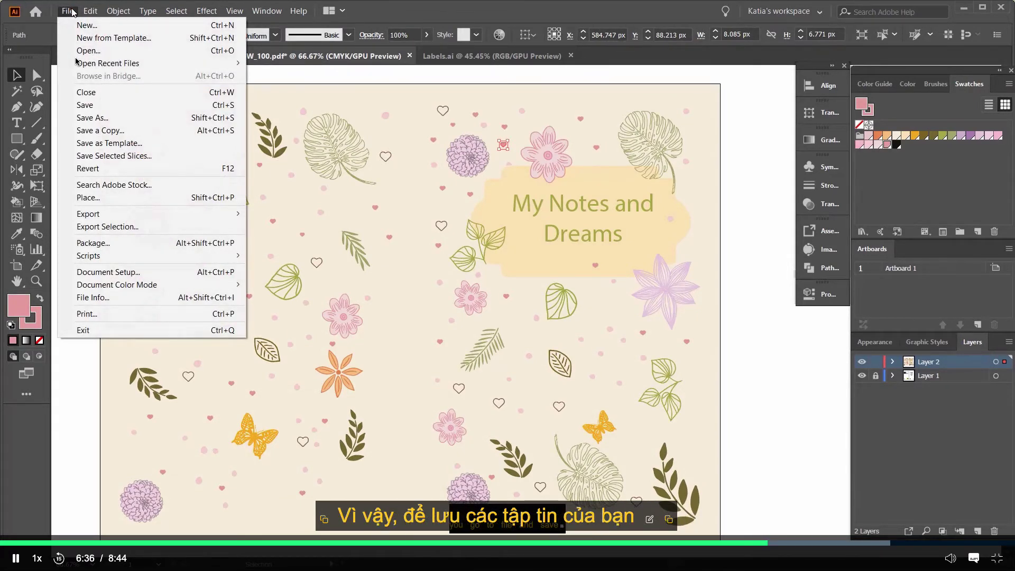
left_click(99, 105)
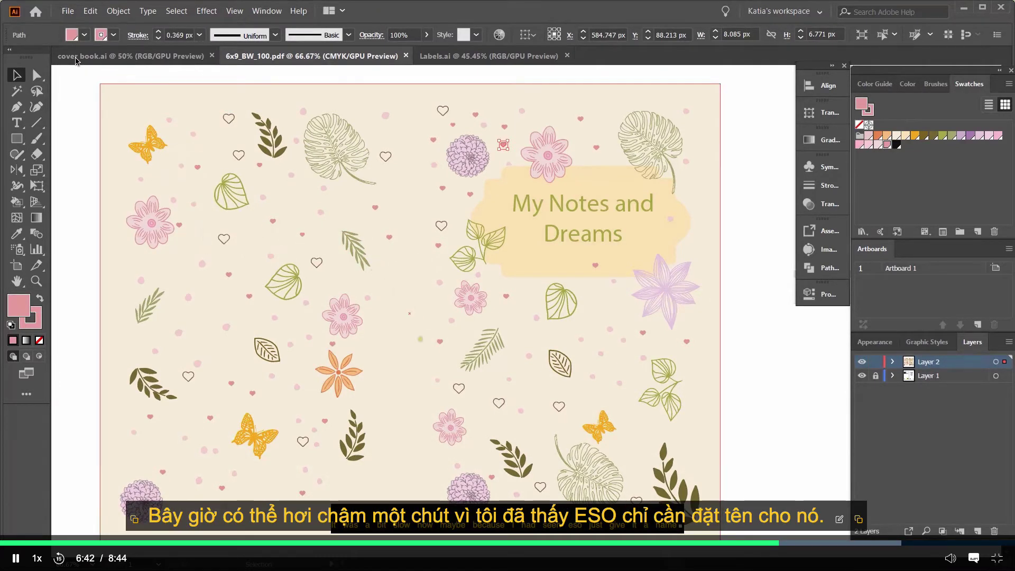
left_click(67, 12)
left_click(102, 123)
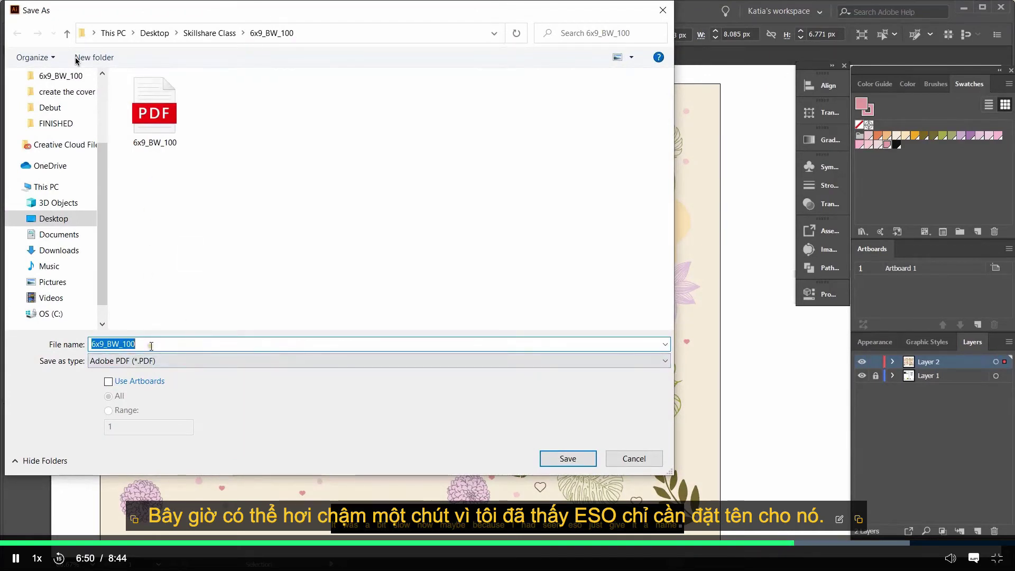
type("Book cover")
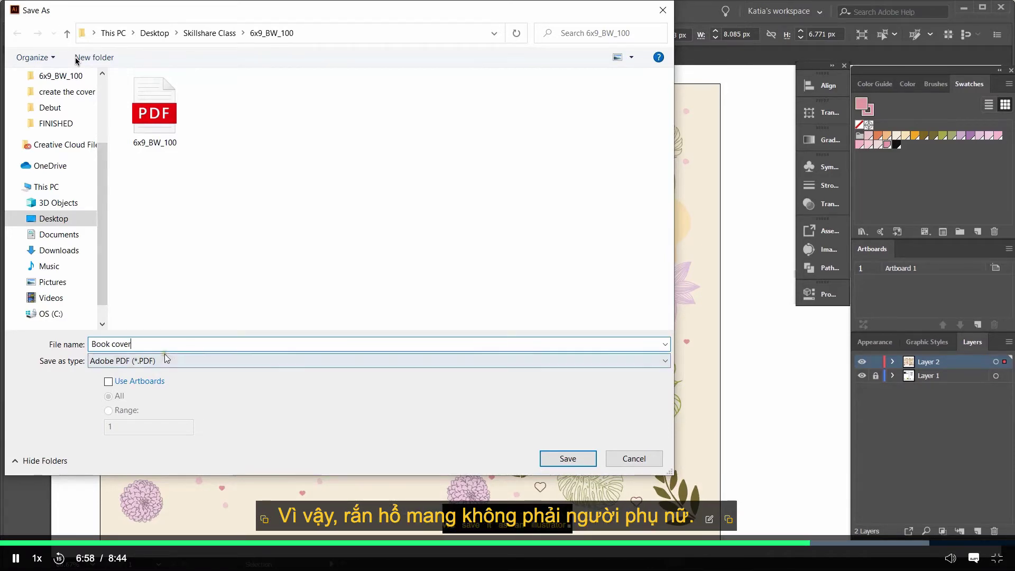
left_click(166, 360)
left_click(166, 373)
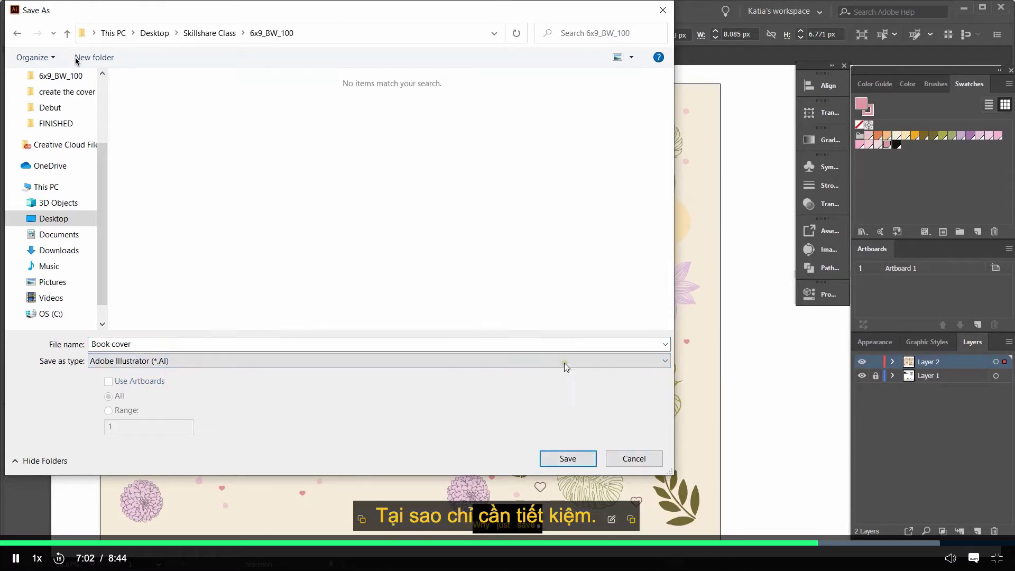
left_click(567, 459)
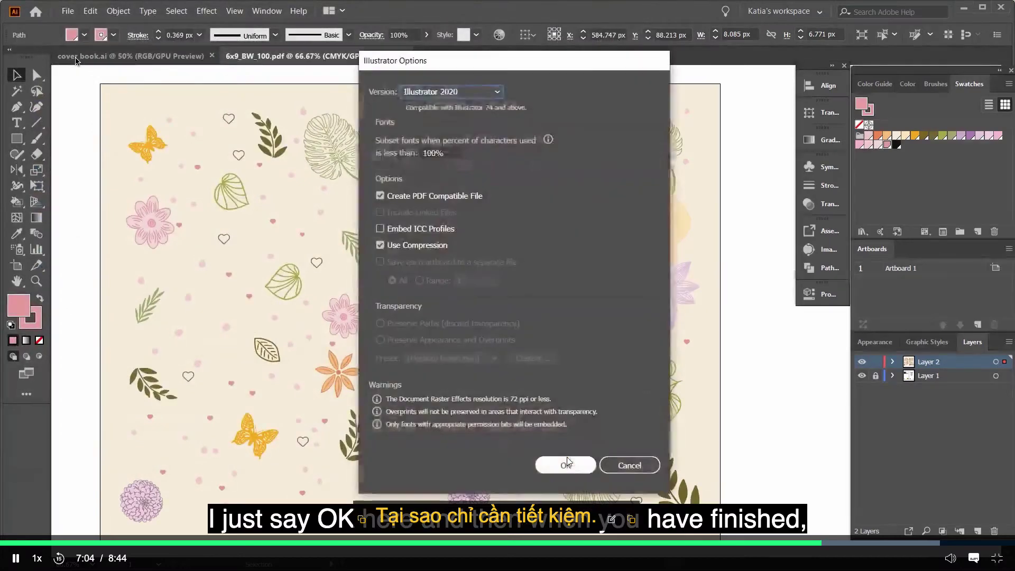
left_click(572, 465)
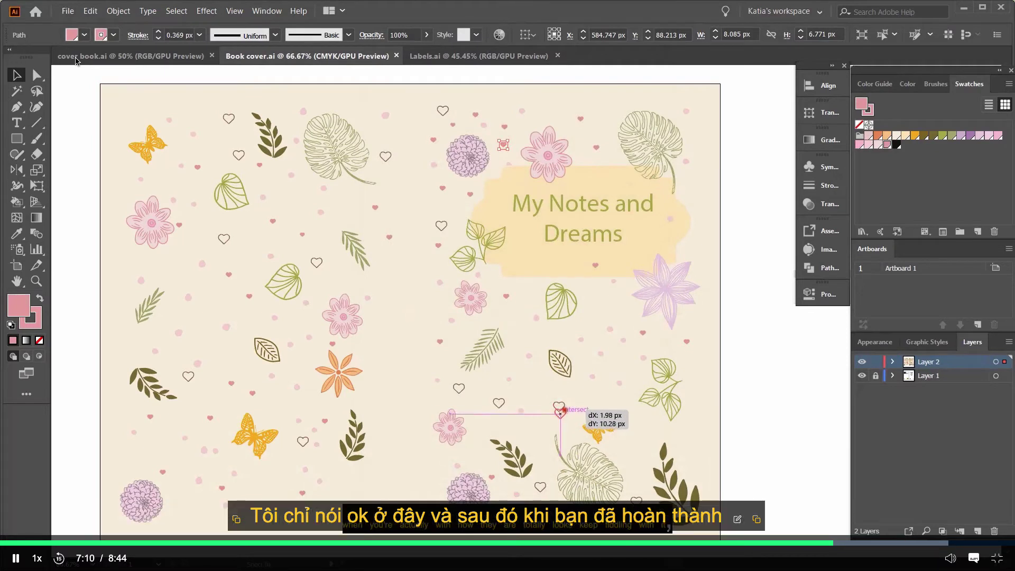
- Nudge the outlined heart below the brown leaf downward and place a small pink dot beside that leaf
left_click_drag(559, 406, 599, 370)
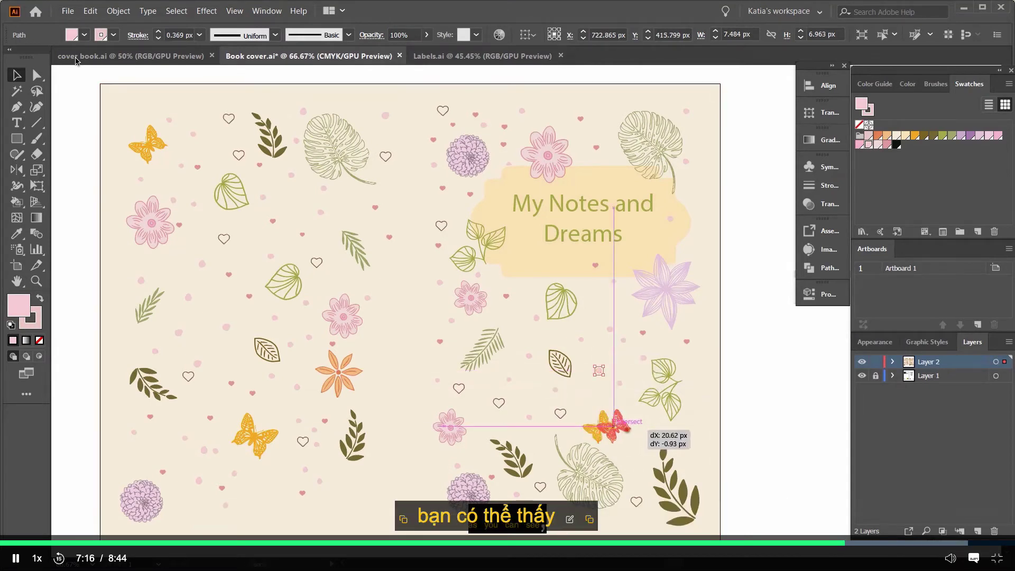
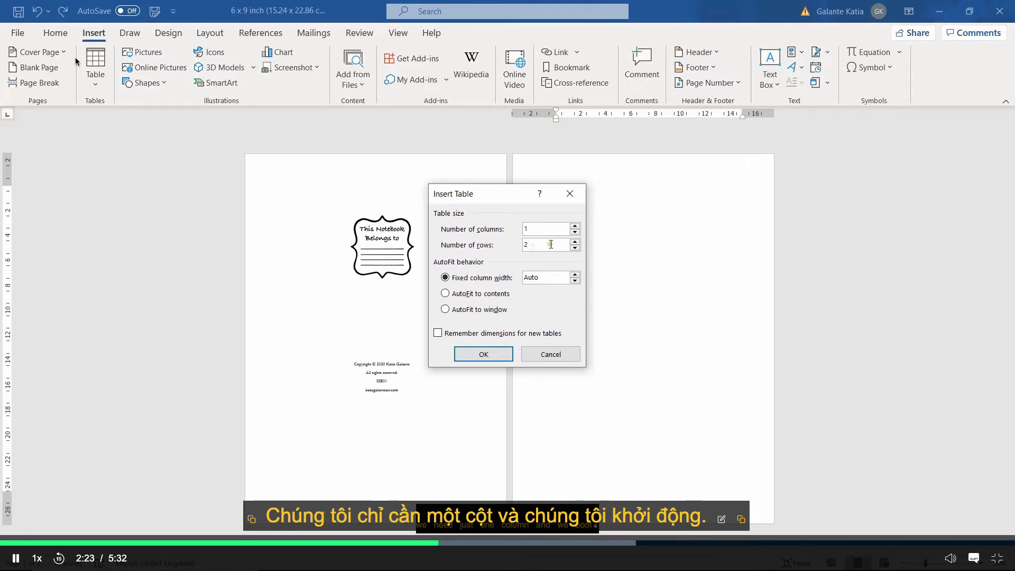
- In the Word notebook document, insert a table with 1 column and 20 rows on the blank second page
type("0")
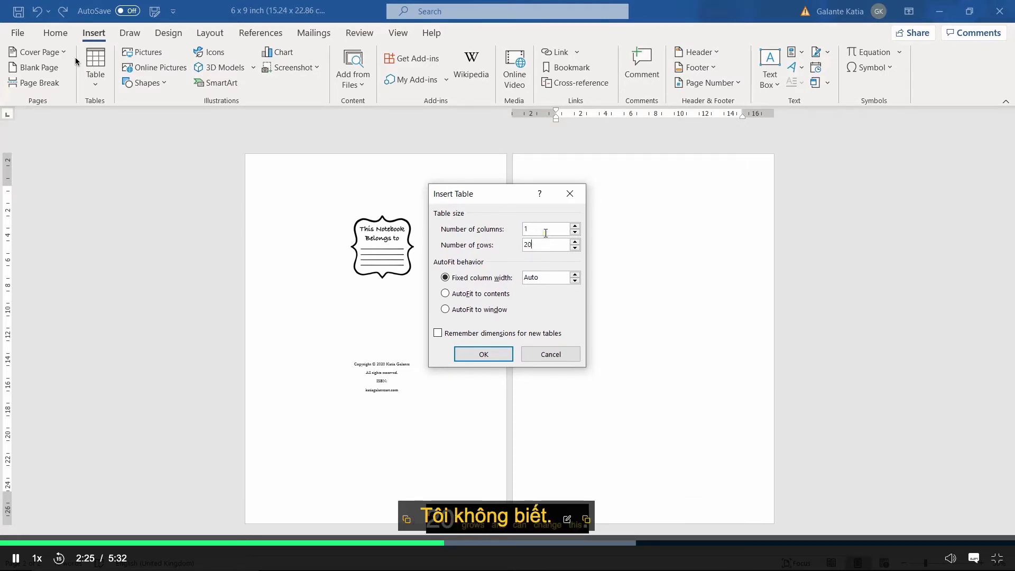
left_click(489, 355)
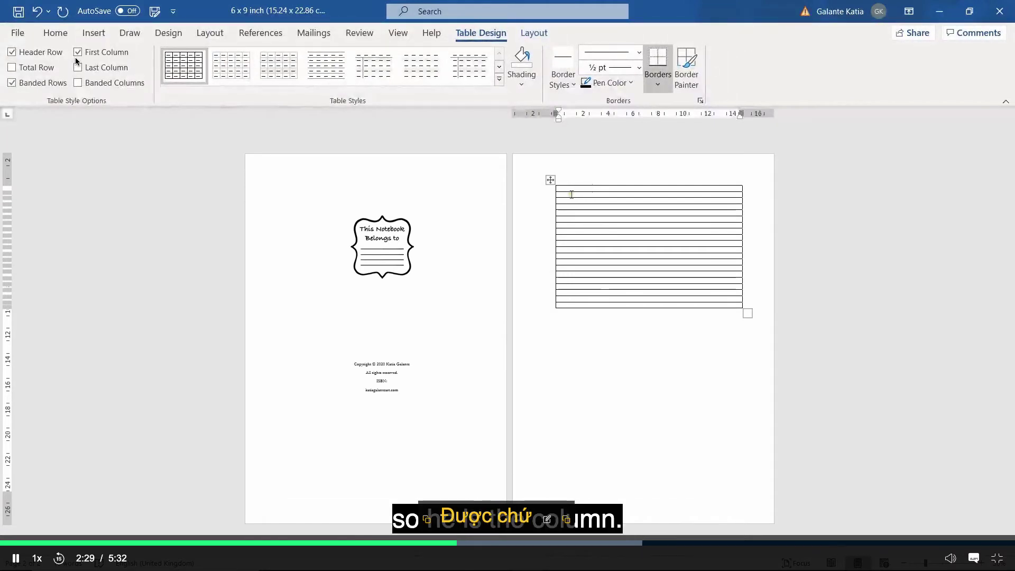
- Set the row height of the entire 20-row table on the second page to 0.7 cm
left_click(550, 180)
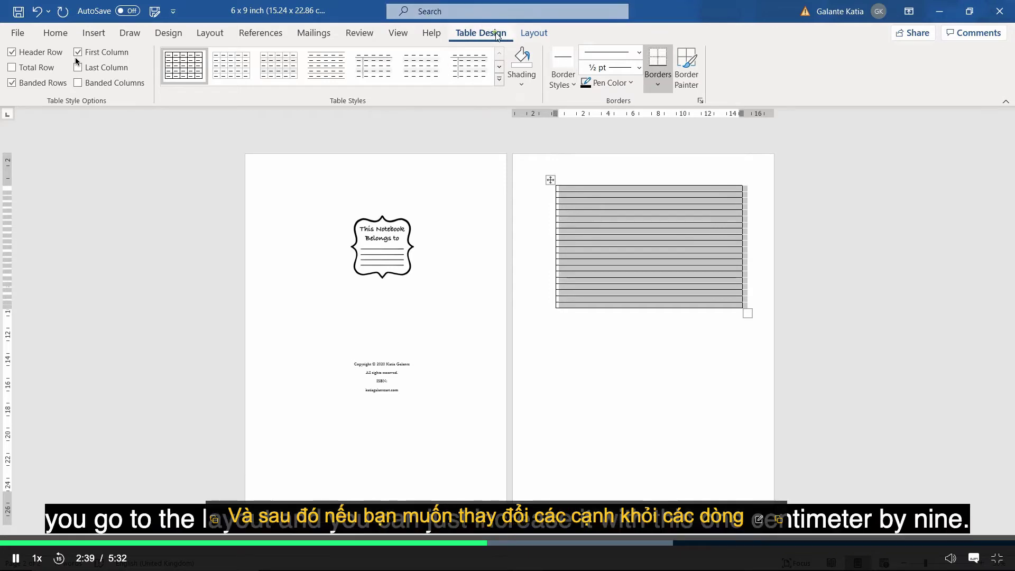
left_click(535, 33)
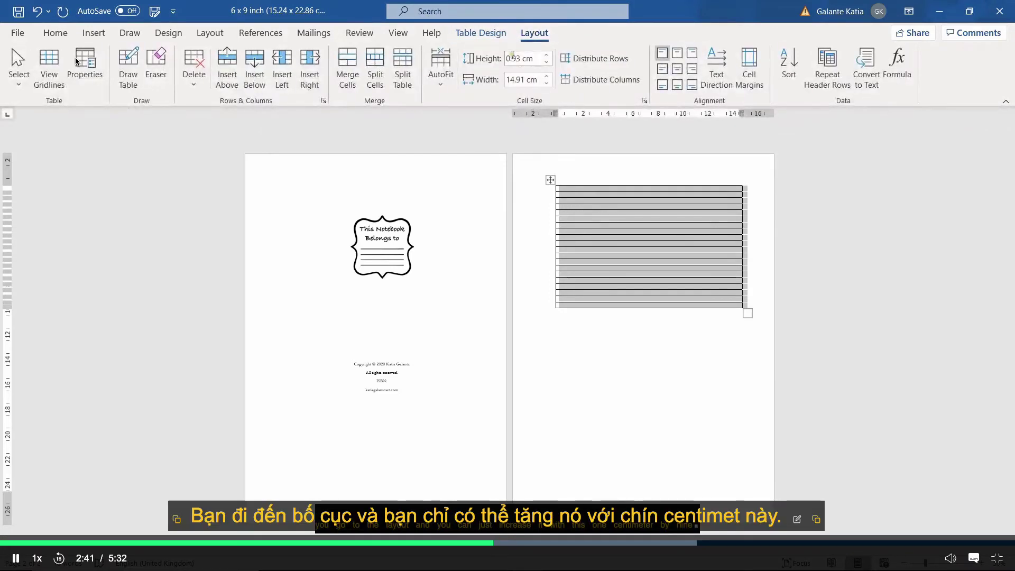
left_click(548, 56)
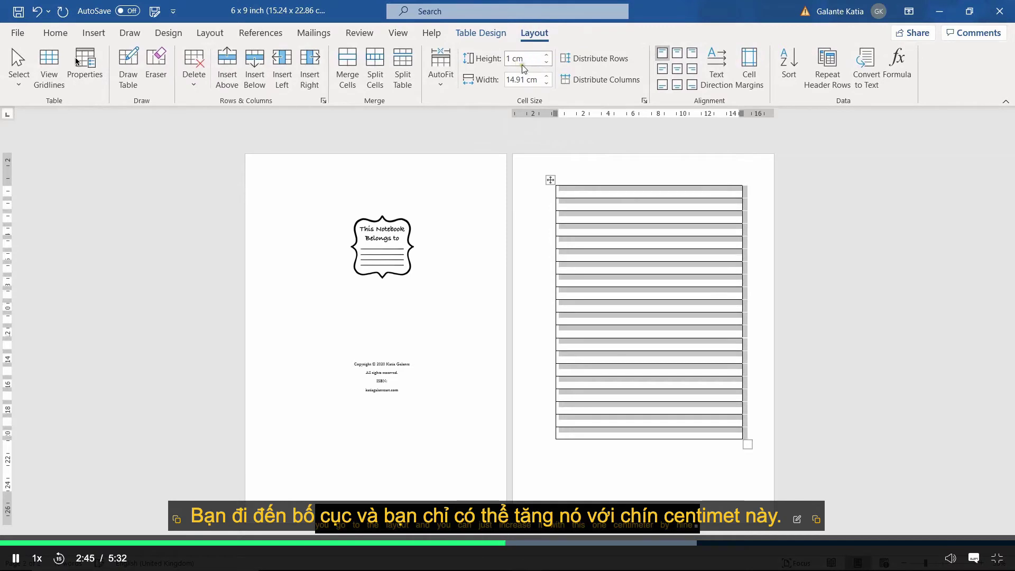
left_click(545, 62)
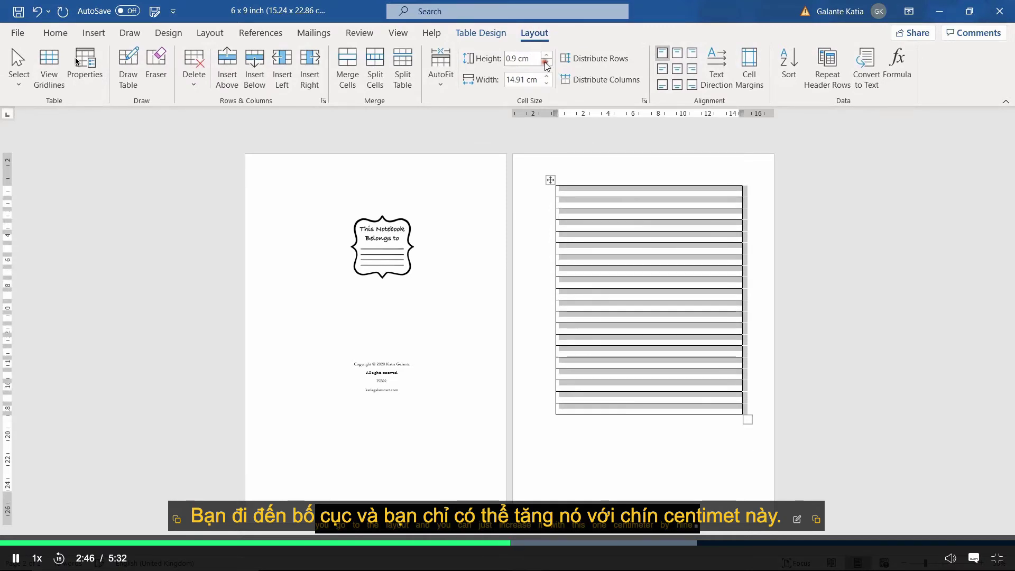
left_click(515, 54)
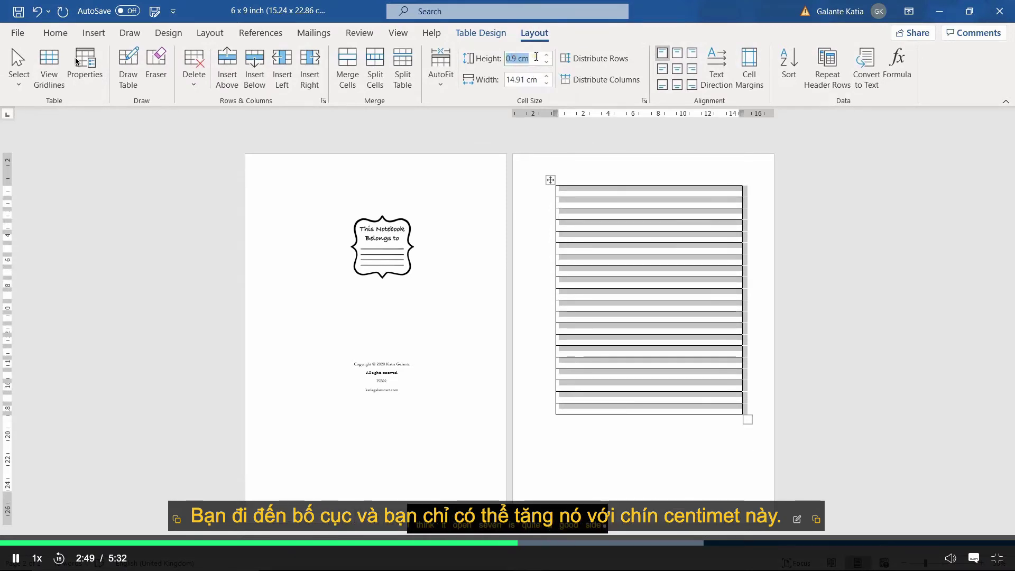
type("0")
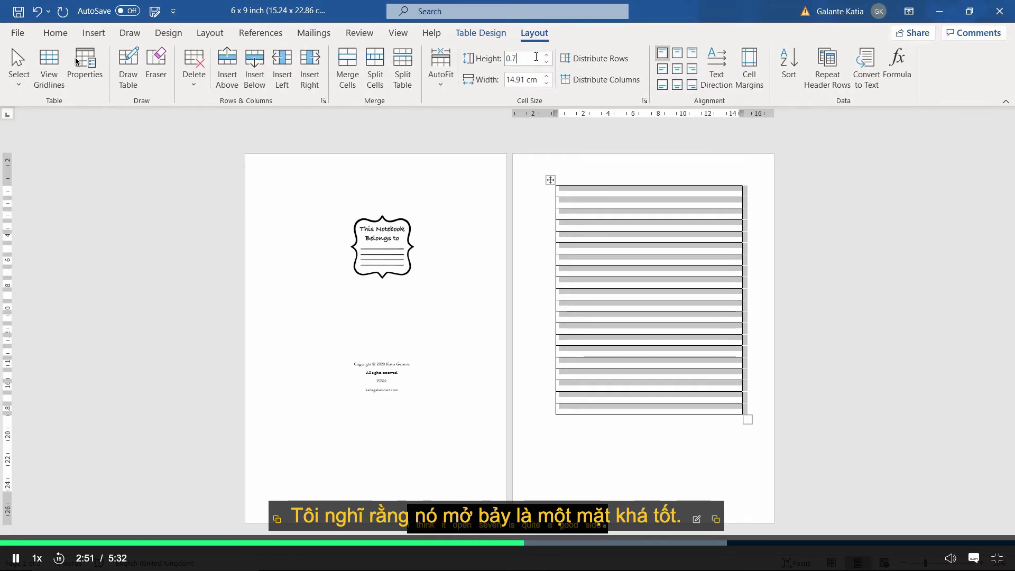
type(".7")
key("Return")
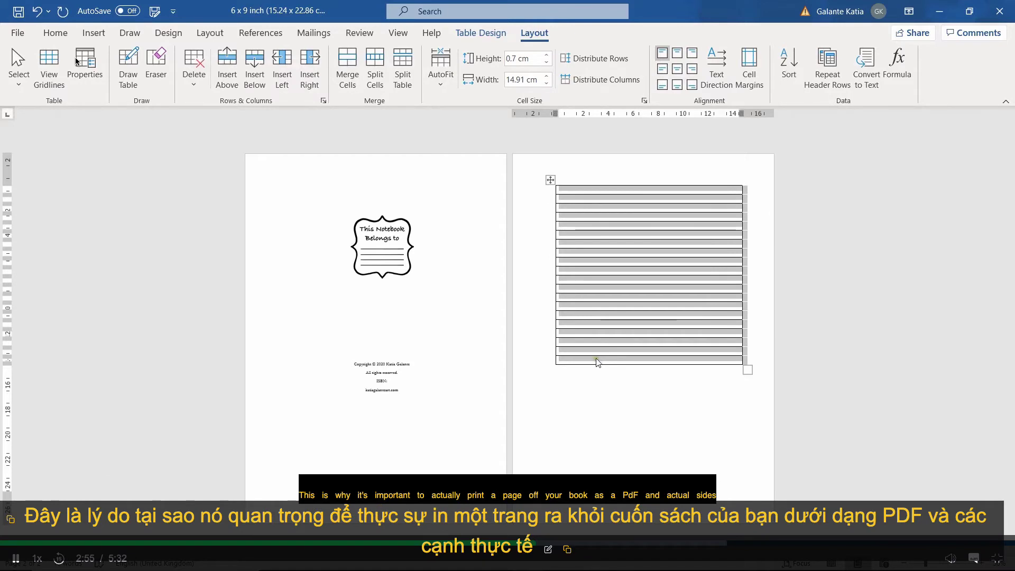
left_click(596, 361)
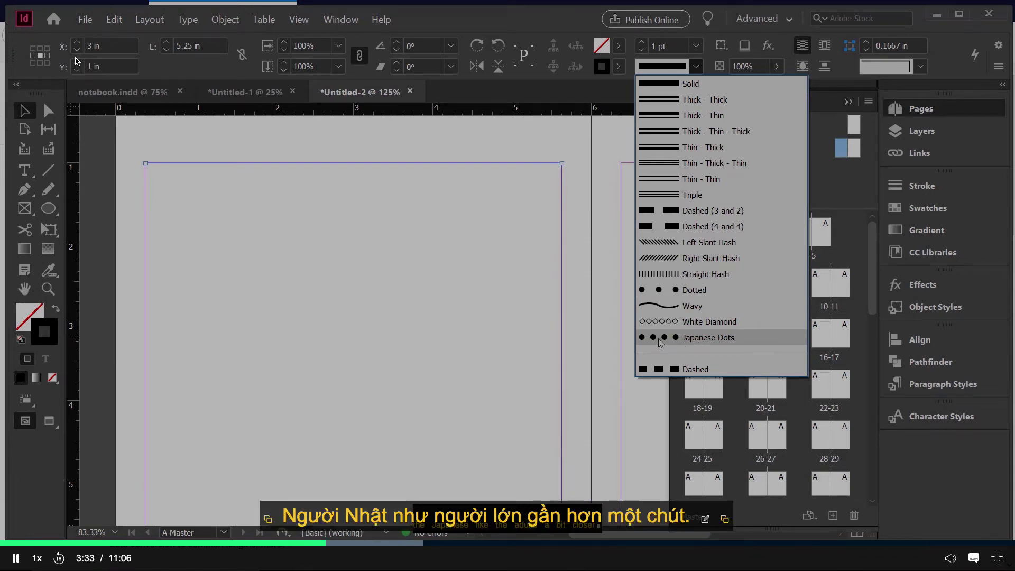
- In the InDesign document Untitled-2, set the stroke type of the line along the left master page's top margin to Dotted
left_click(694, 290)
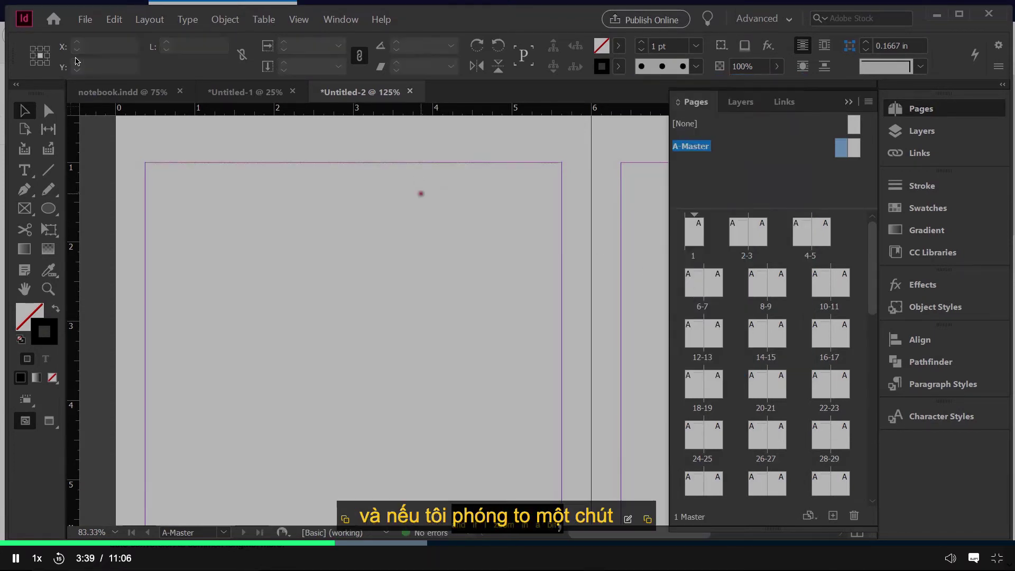
left_click(421, 192)
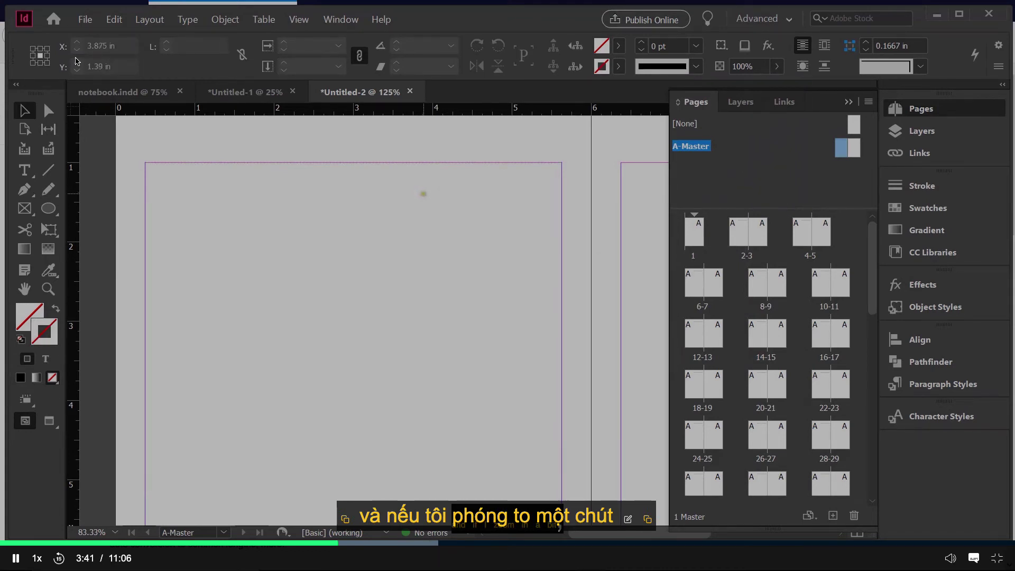
scroll(423, 194, "left", 2)
scroll(425, 192, "up", 4, "alt")
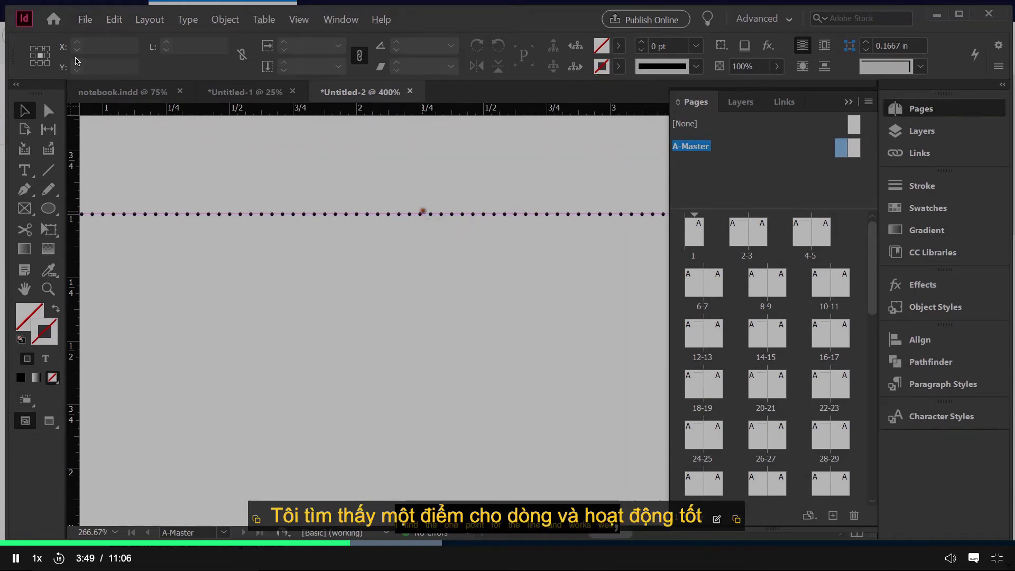
left_click(423, 214)
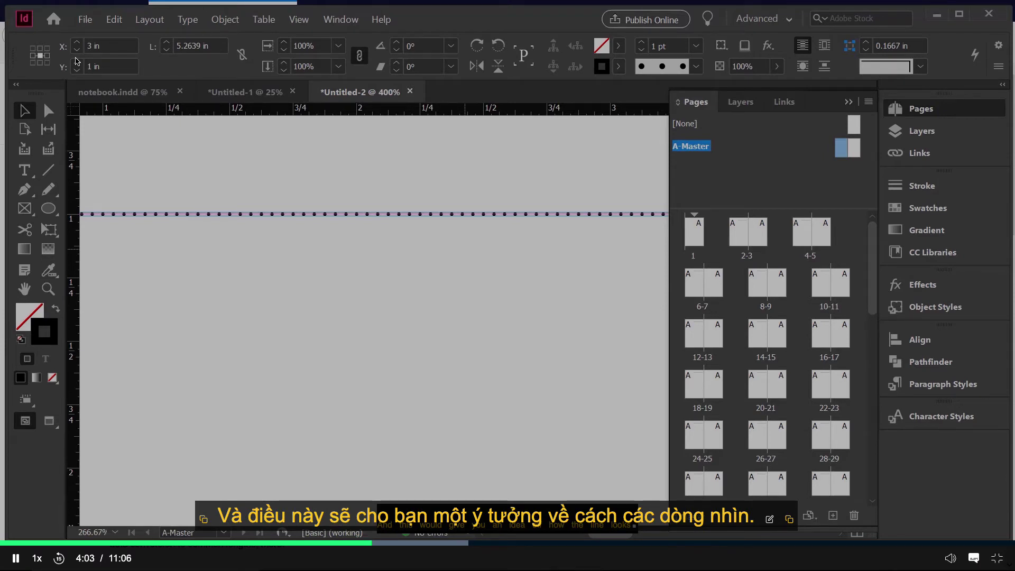
- Try repeating the dotted line with Step and Repeat as a grid of 35 rows with a 0.1875 in vertical offset
key("ctrl+minus")
key("ctrl+minus")
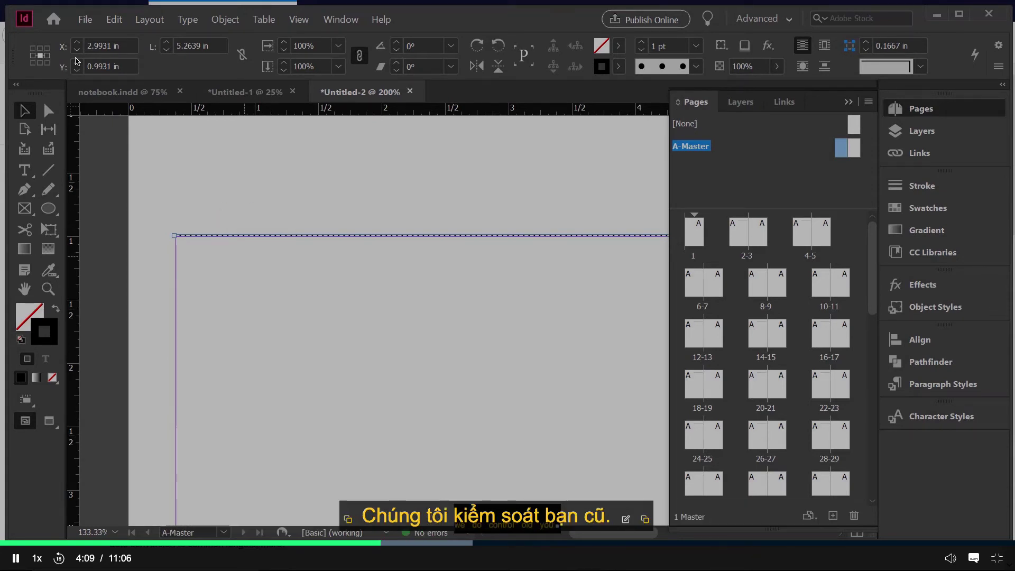
key("ctrl+alt+u")
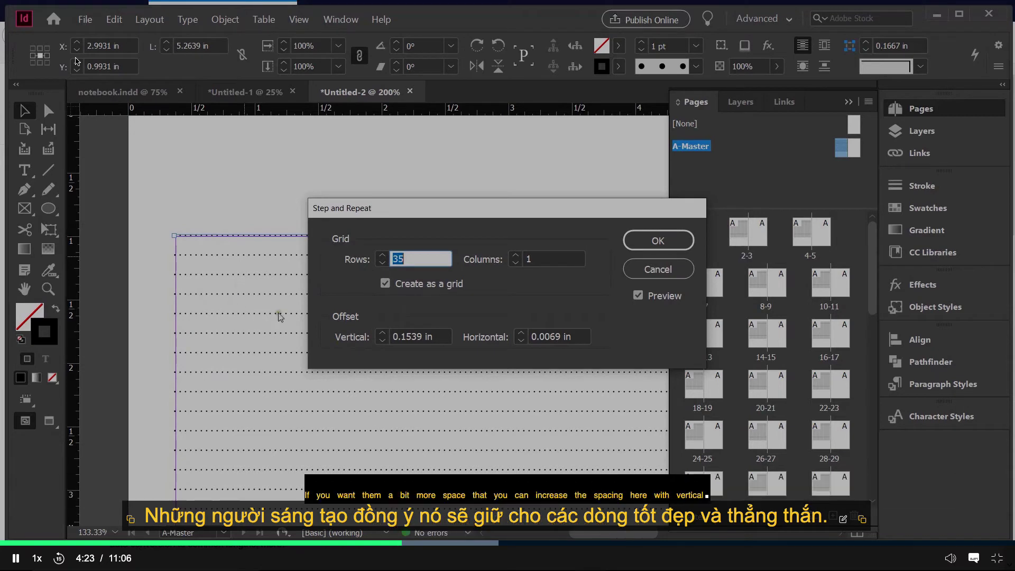
left_click(382, 333)
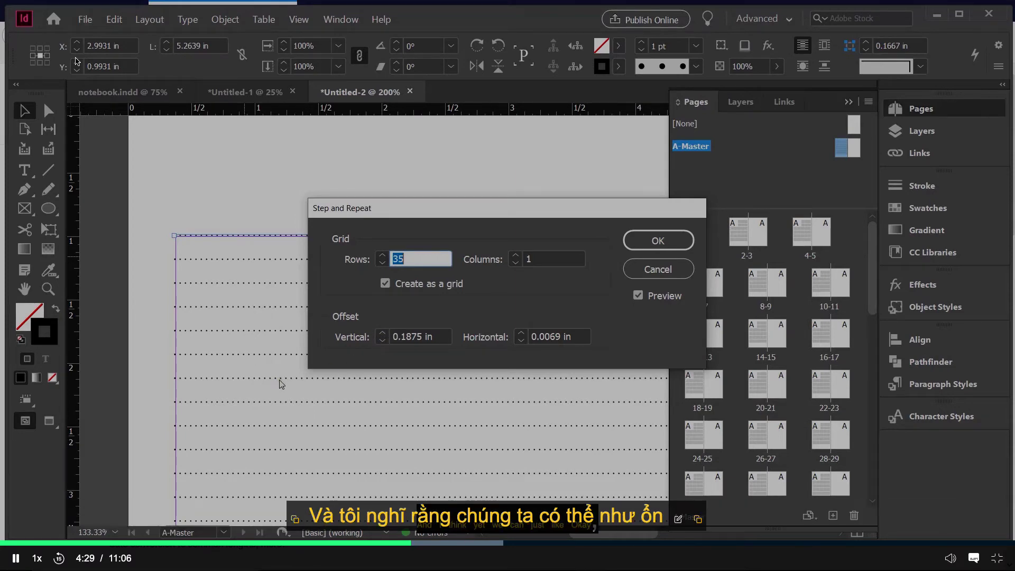
left_click(657, 241)
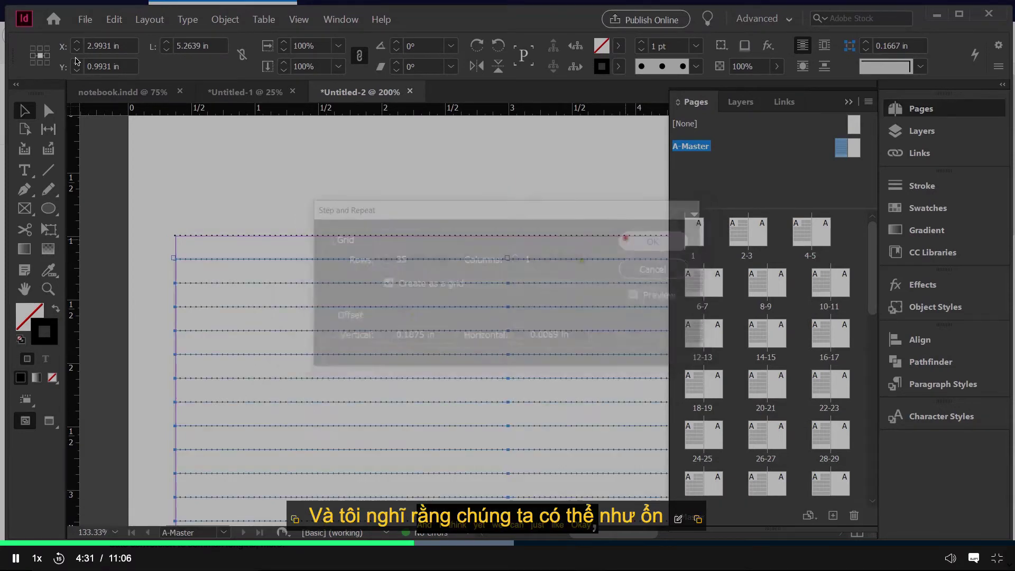
scroll(450, 311, "down", 5)
scroll(450, 311, "down", 3)
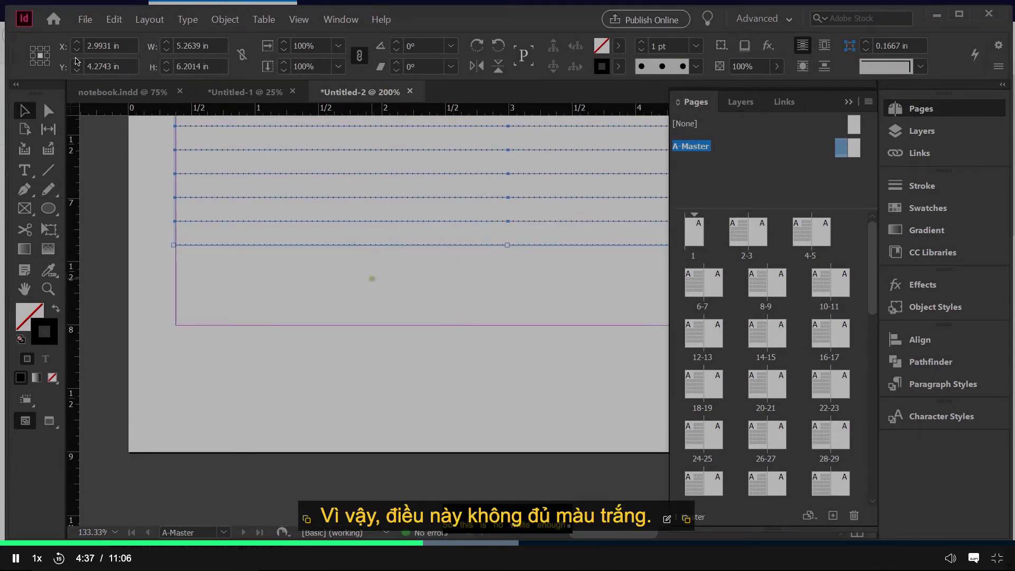
key("ctrl+z")
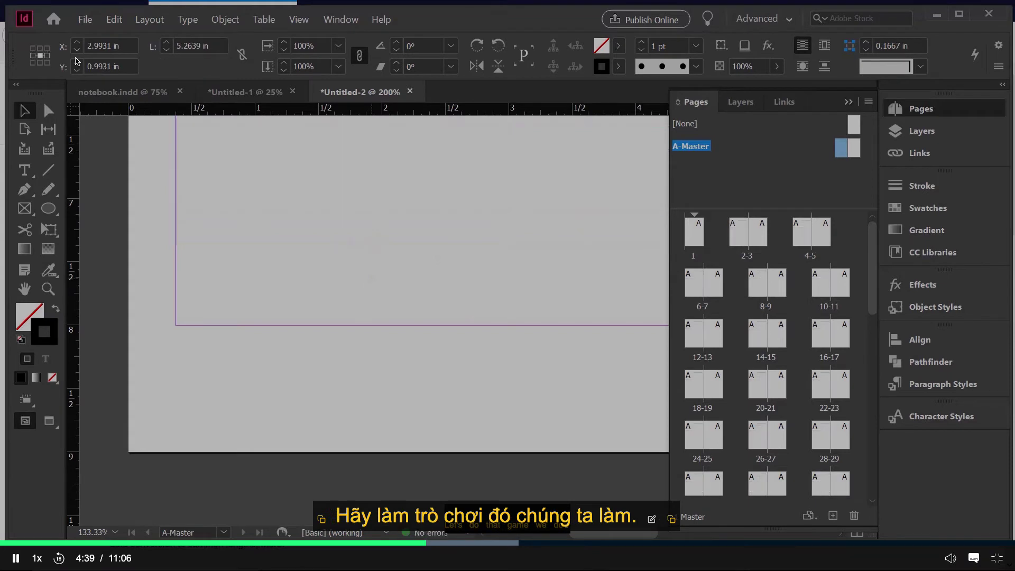
- Repeat the dotted line as a grid of 40 rows and 1 column with a 0.1875 in vertical offset
key("ctrl+alt+u")
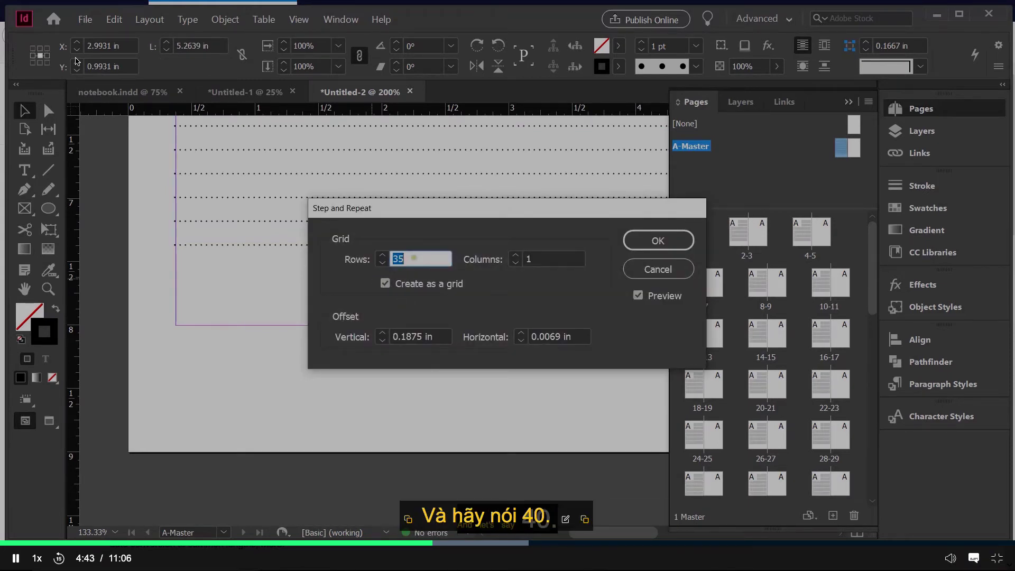
type("40")
key("Return")
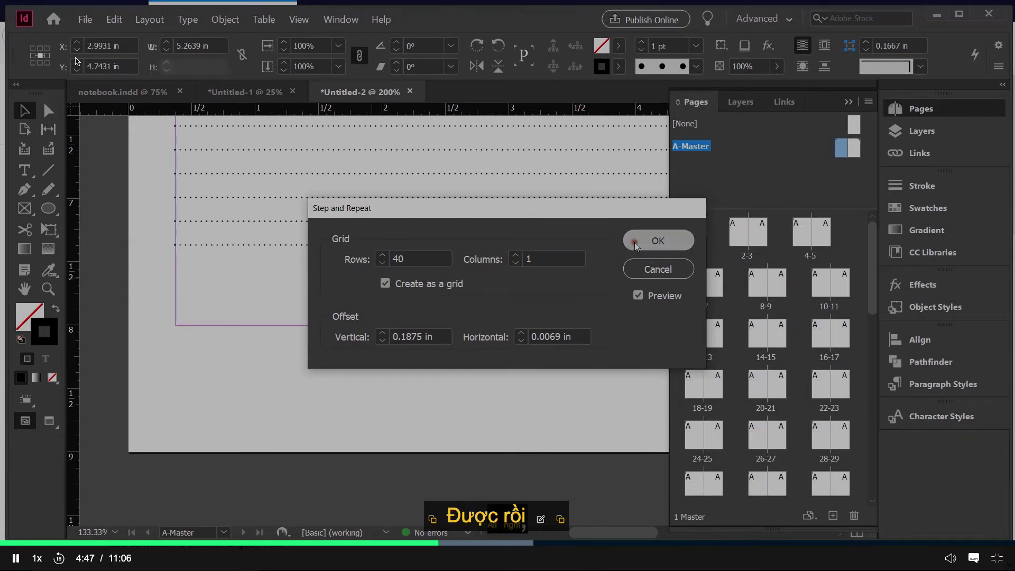
- Delete the two surplus dotted lines below the bottom margin of the left master page
left_click(377, 389)
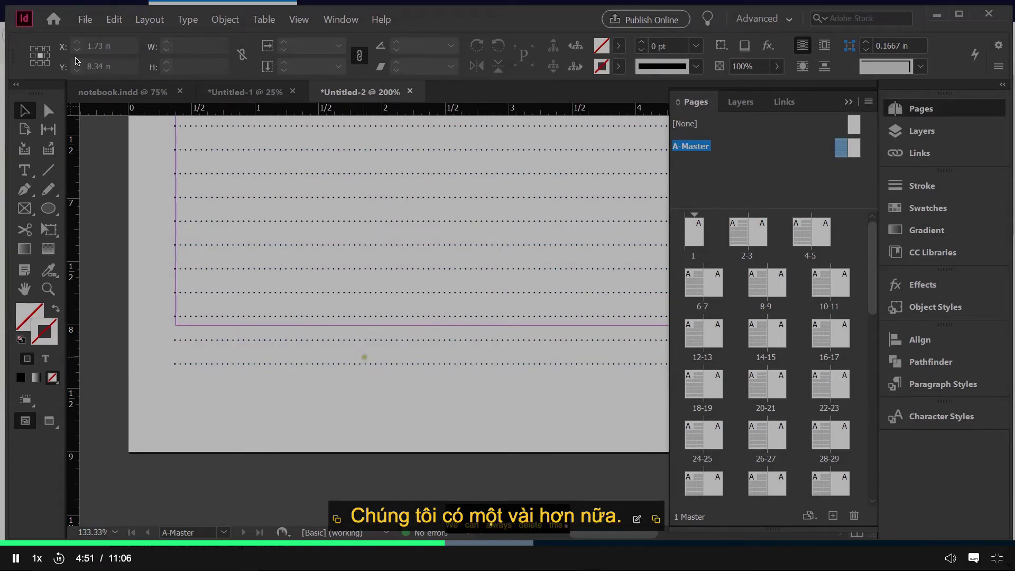
left_click(308, 363)
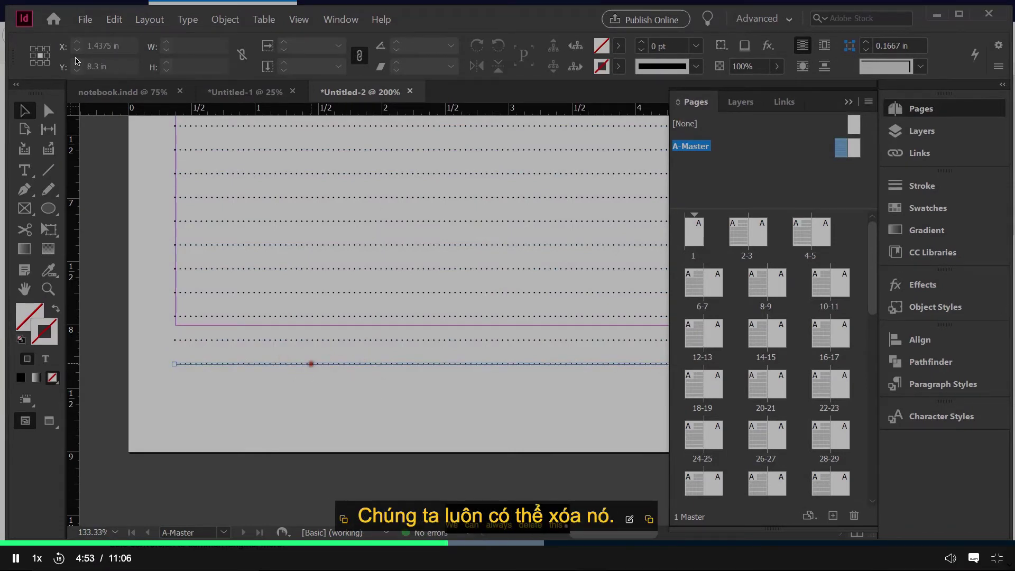
key("Delete")
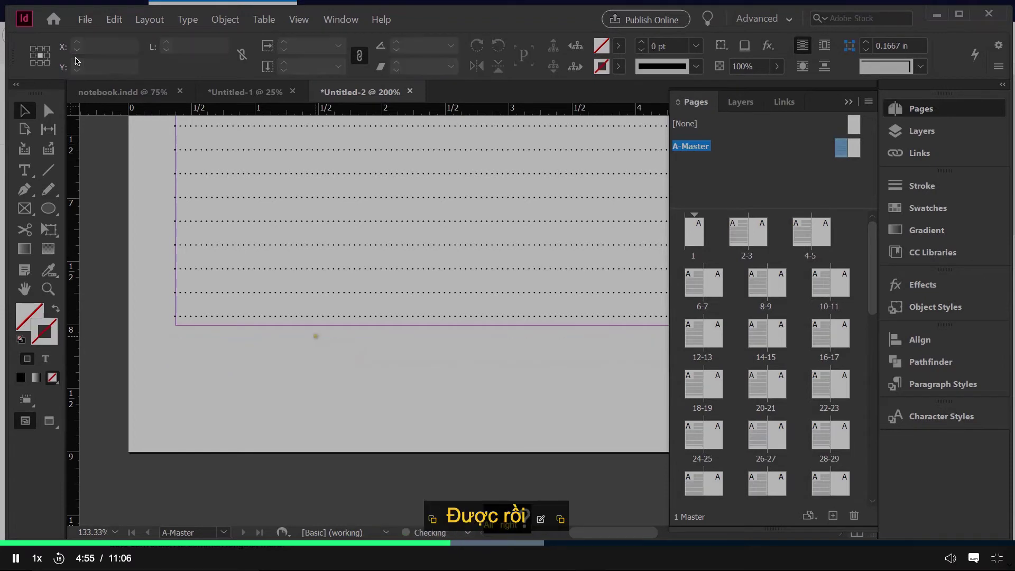
- Copy all the dotted lines from the left master page and paste them onto the right master page
scroll(356, 362, "up", 4)
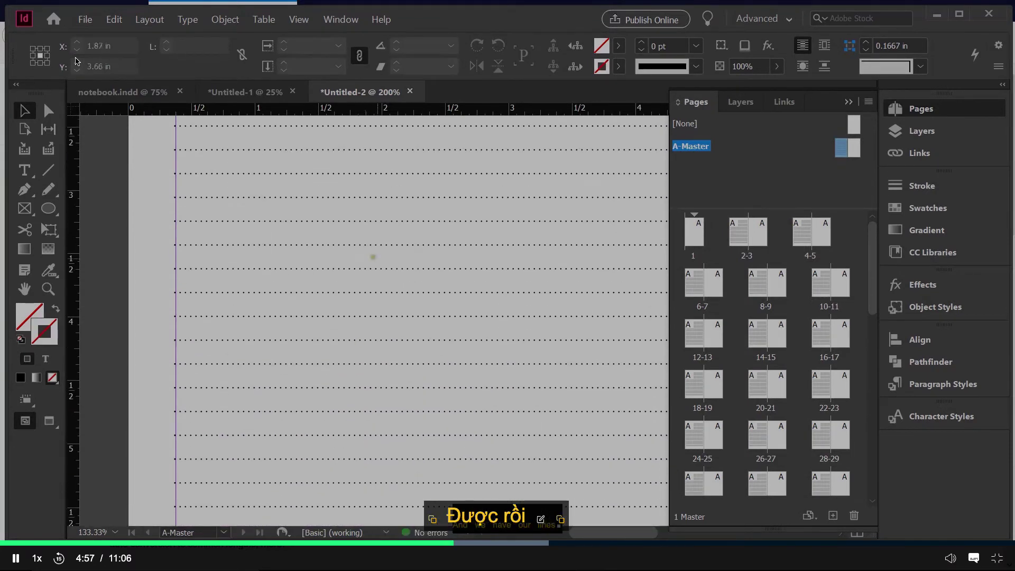
scroll(372, 247, "up", 5)
scroll(371, 247, "down", 3)
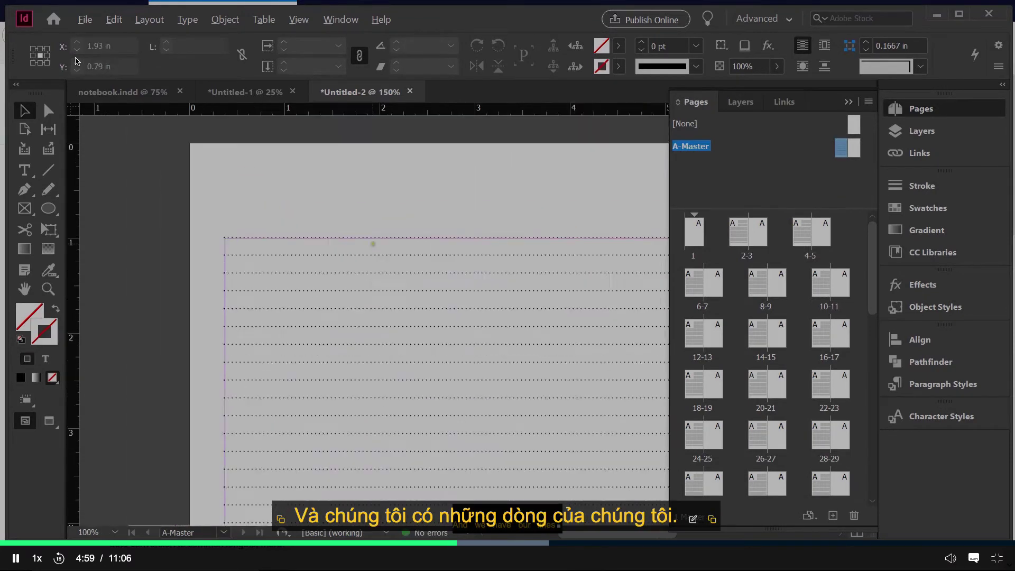
scroll(430, 208, "down", 1)
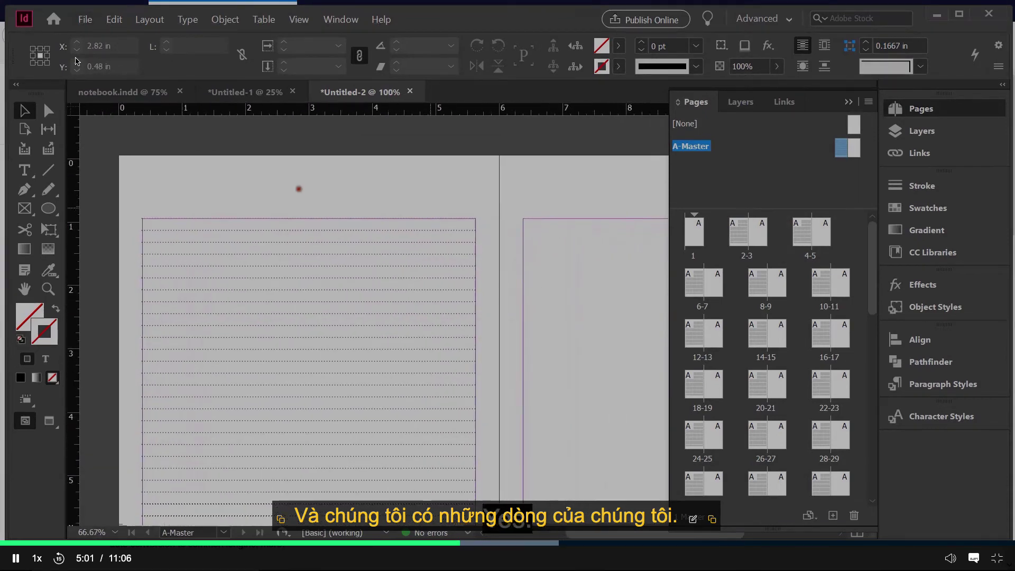
left_click_drag(317, 187, 358, 460)
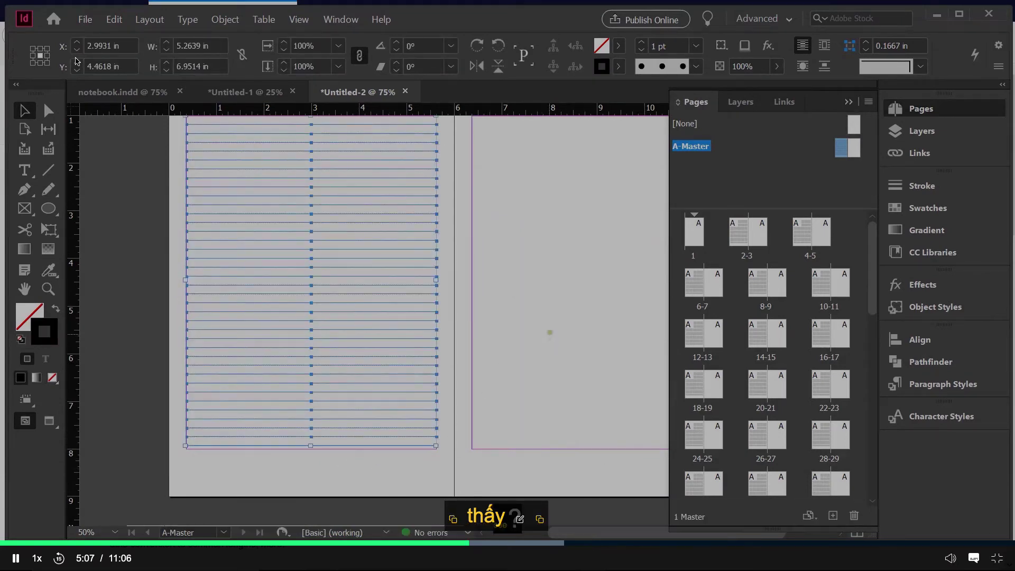
scroll(407, 396, "up", 2)
scroll(408, 396, "right", 4)
left_click(358, 217)
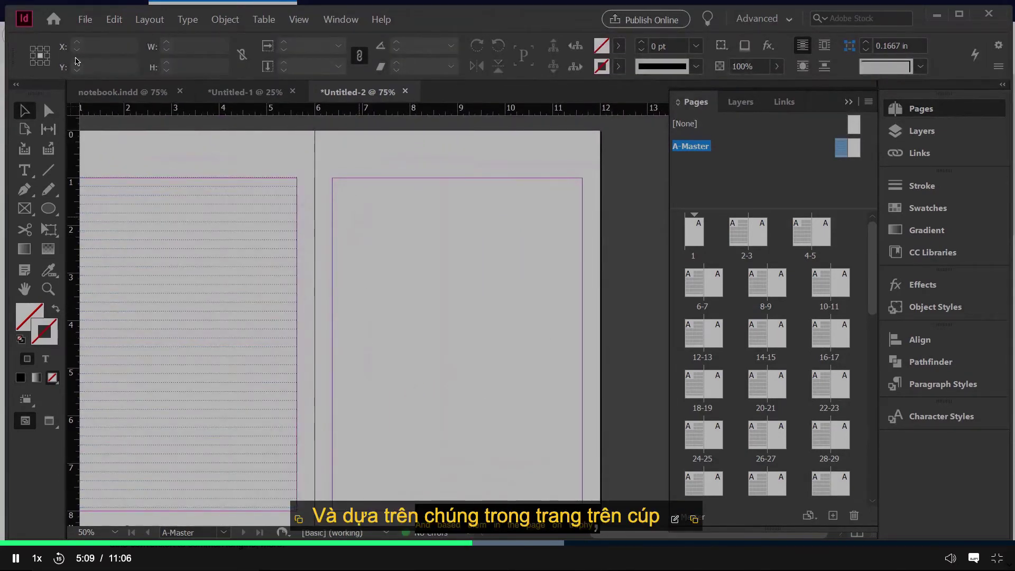
key("ctrl+v")
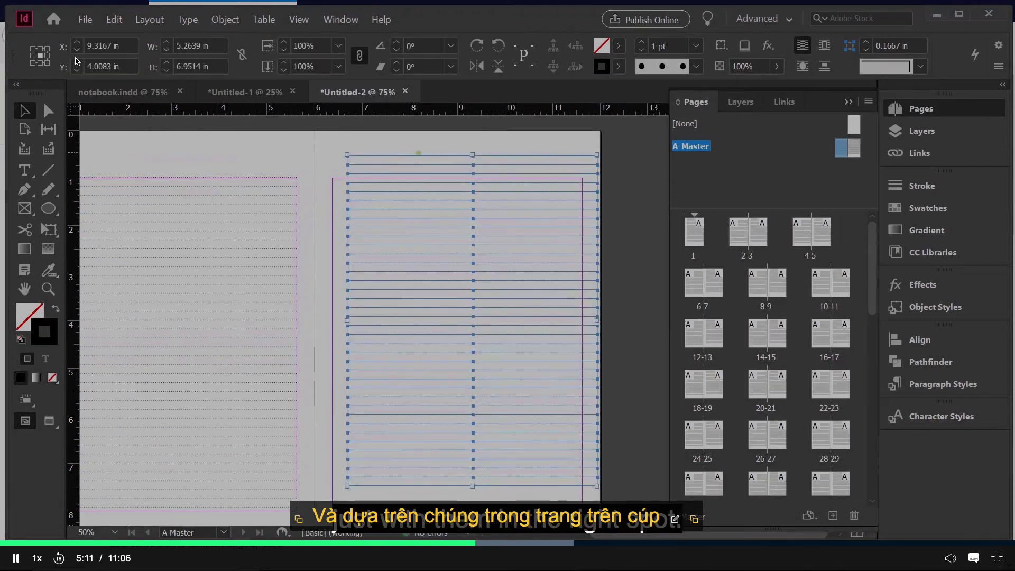
- Align the pasted dotted lines with the top and side margins of the right master page
left_click_drag(417, 154, 402, 178)
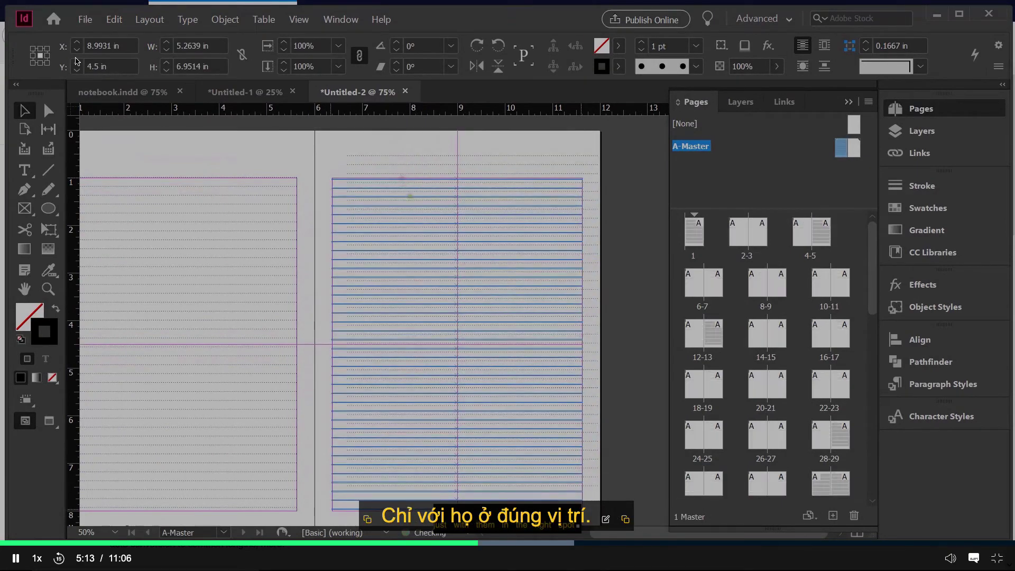
key("ctrl+equal")
key("ctrl+equal")
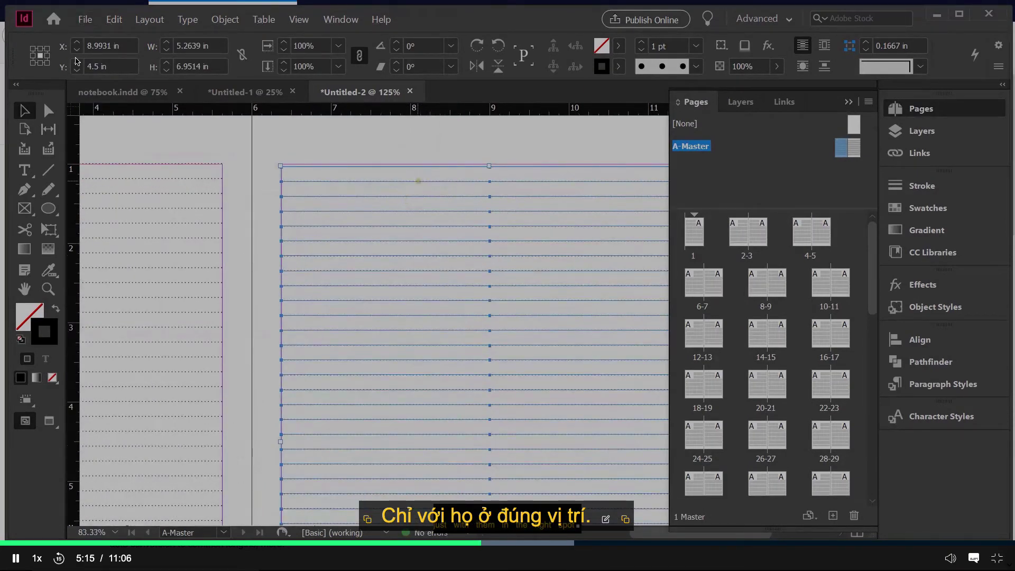
key("ctrl+equal")
left_click_drag(420, 162, 421, 160)
left_click(421, 126)
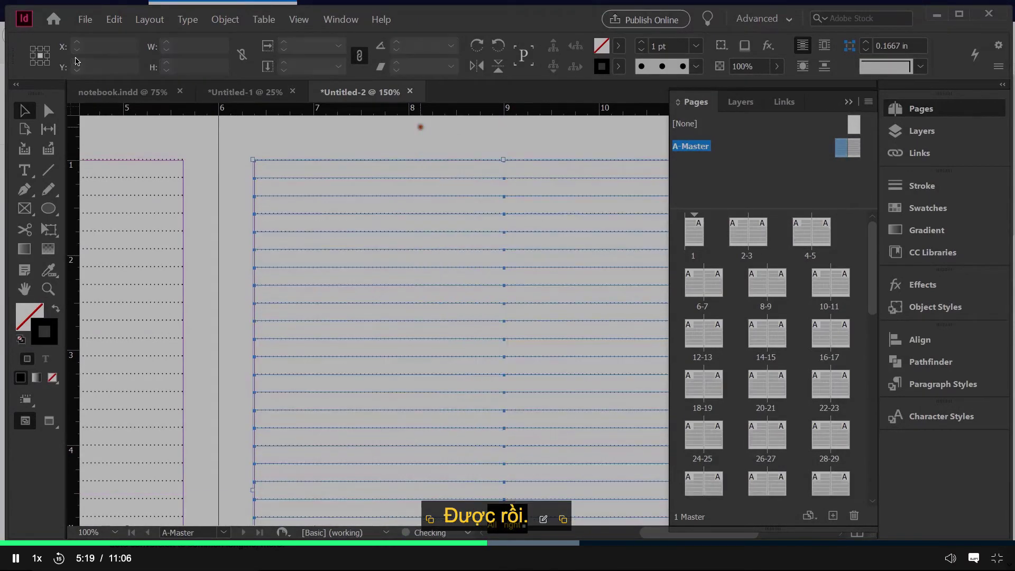
- Leave the A-Master spread and open page 1 of the document
key("ctrl+1")
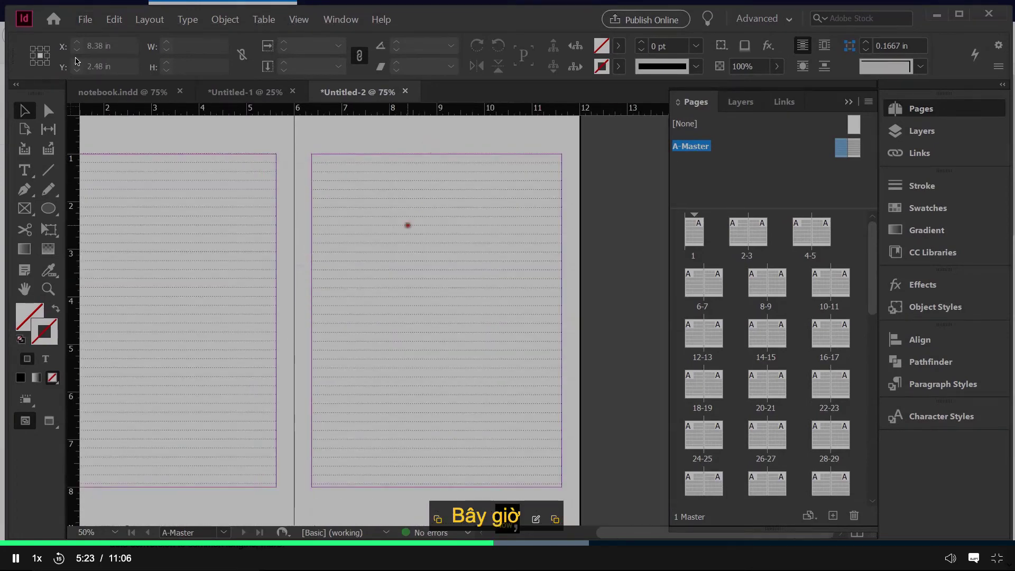
key("ctrl+minus")
left_click_drag(487, 225, 493, 225)
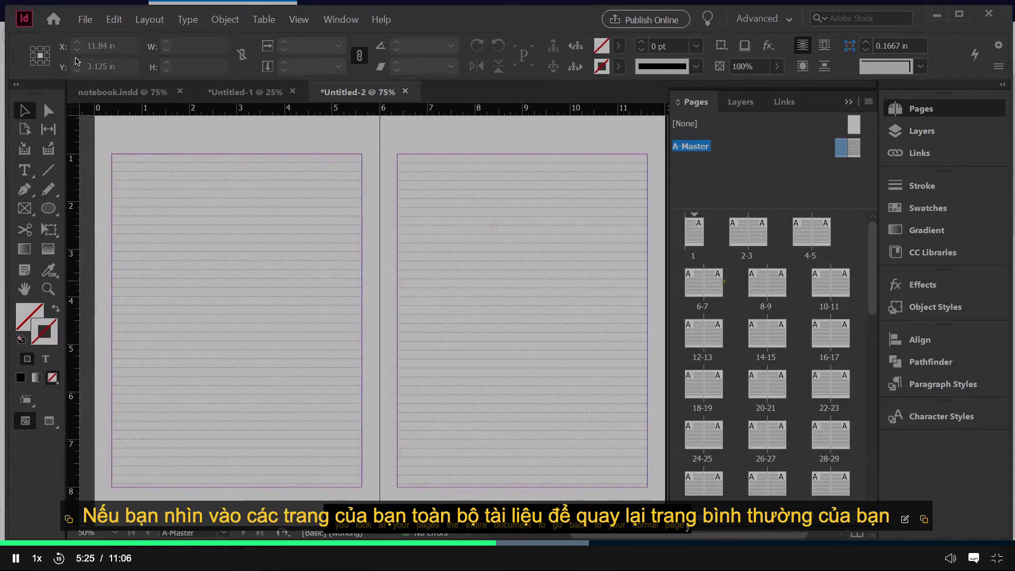
double_click(693, 231)
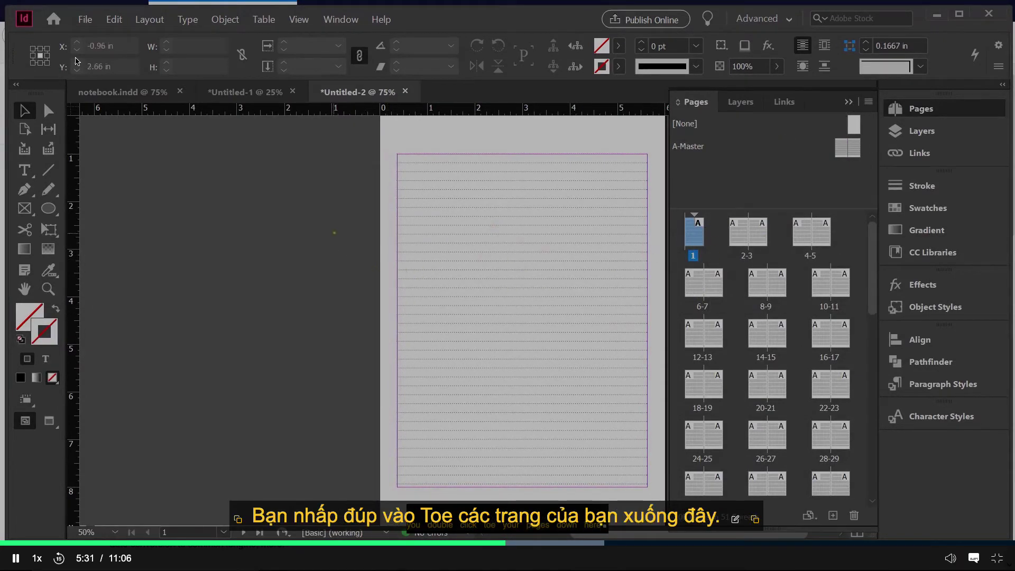
- Look through the first document pages to check how the master's dotted lines appear on pages 1 to 3
scroll(334, 232, "down", 10)
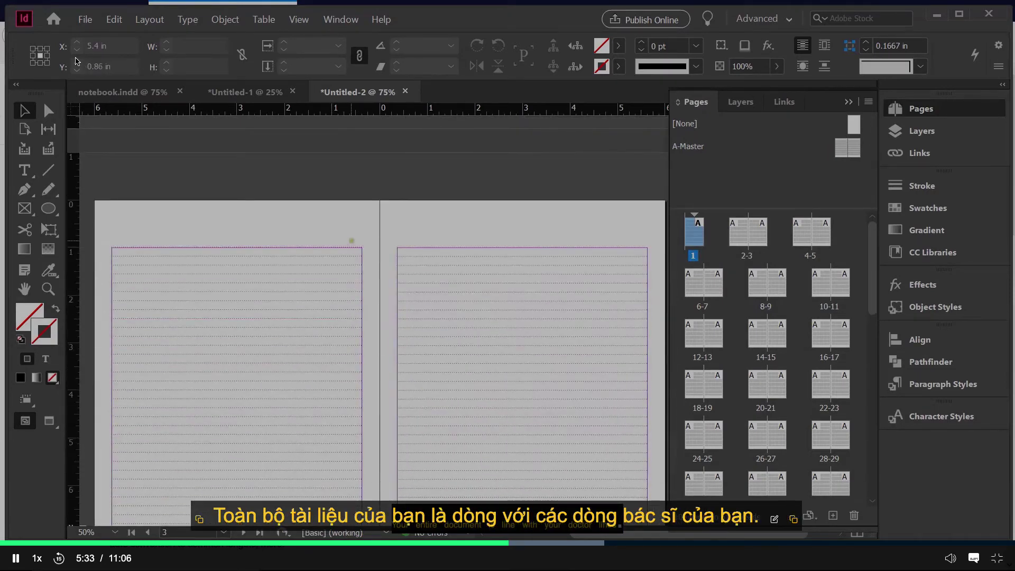
scroll(351, 241, "down", 5)
scroll(523, 296, "up", 15)
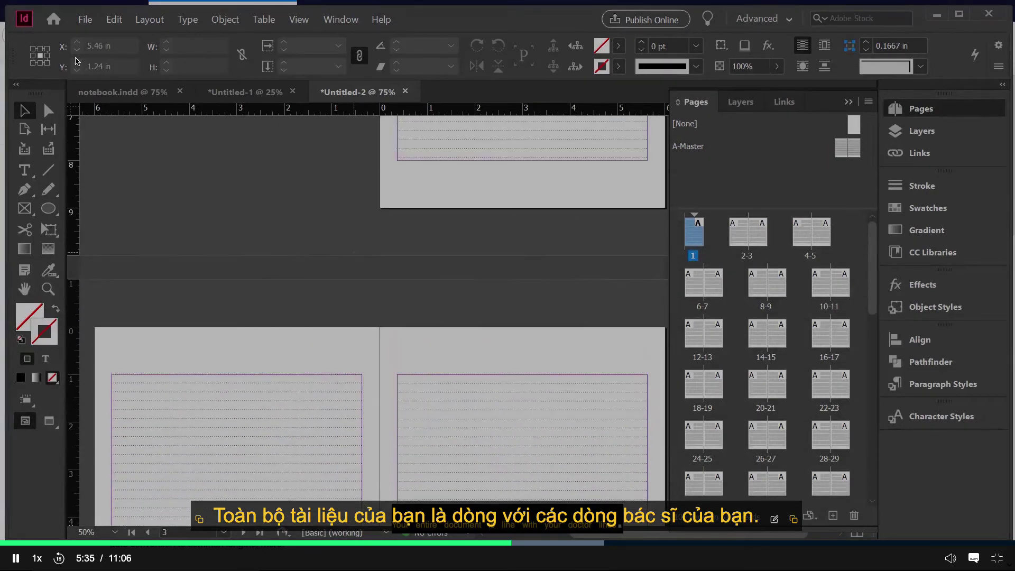
scroll(524, 306, "up", 3)
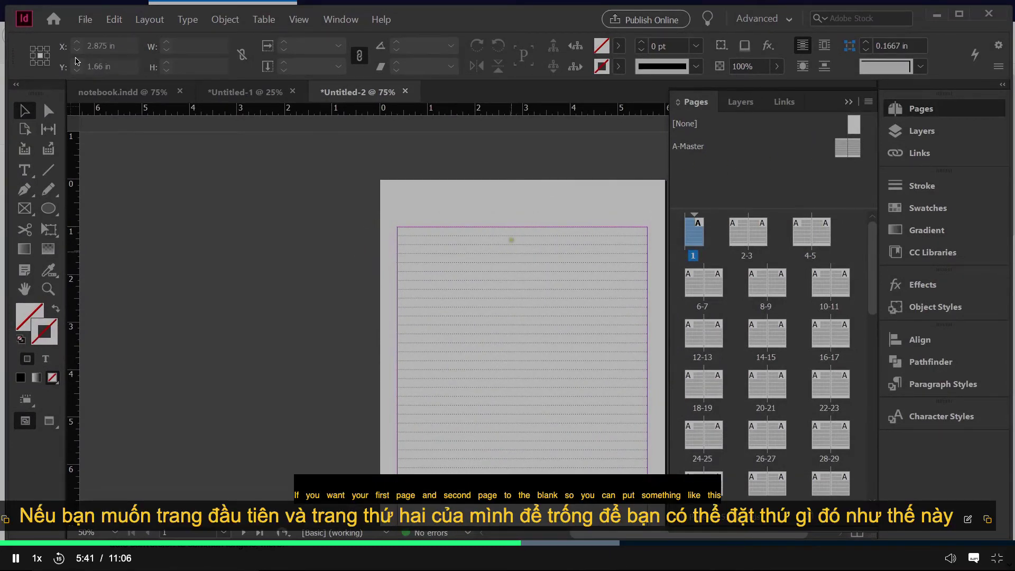
scroll(381, 307, "down", 10)
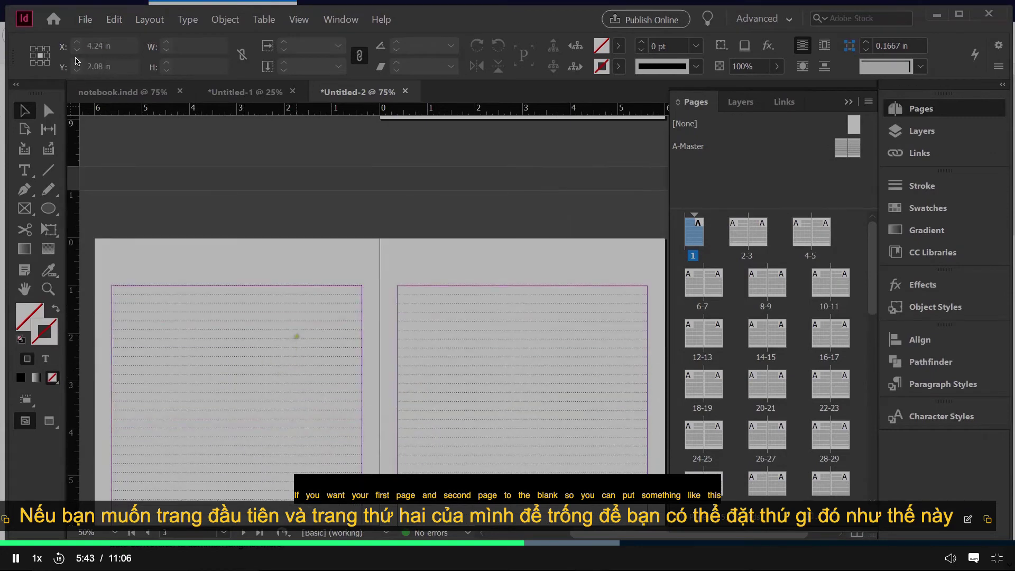
scroll(297, 336, "up", 10)
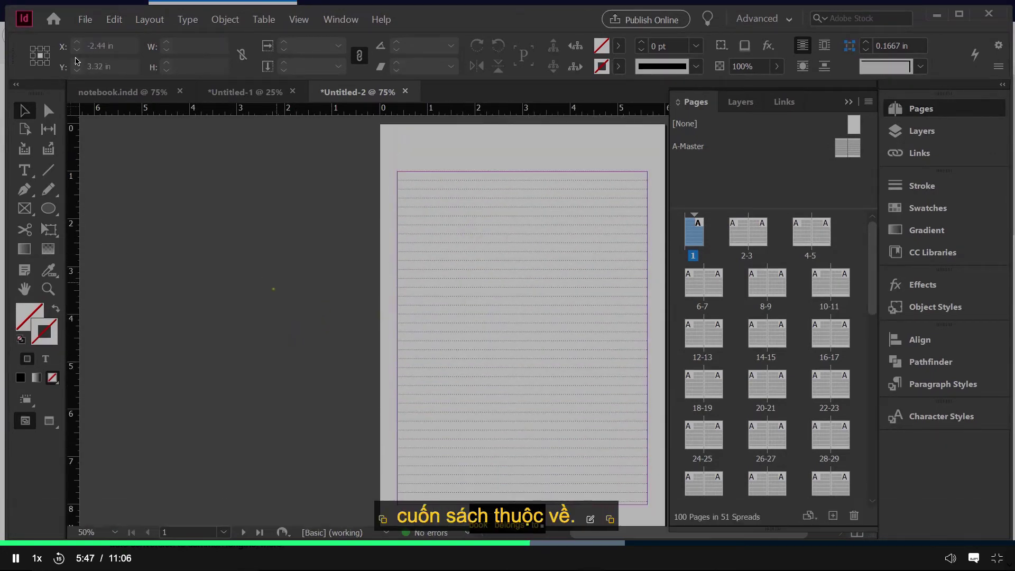
scroll(273, 288, "down", 10)
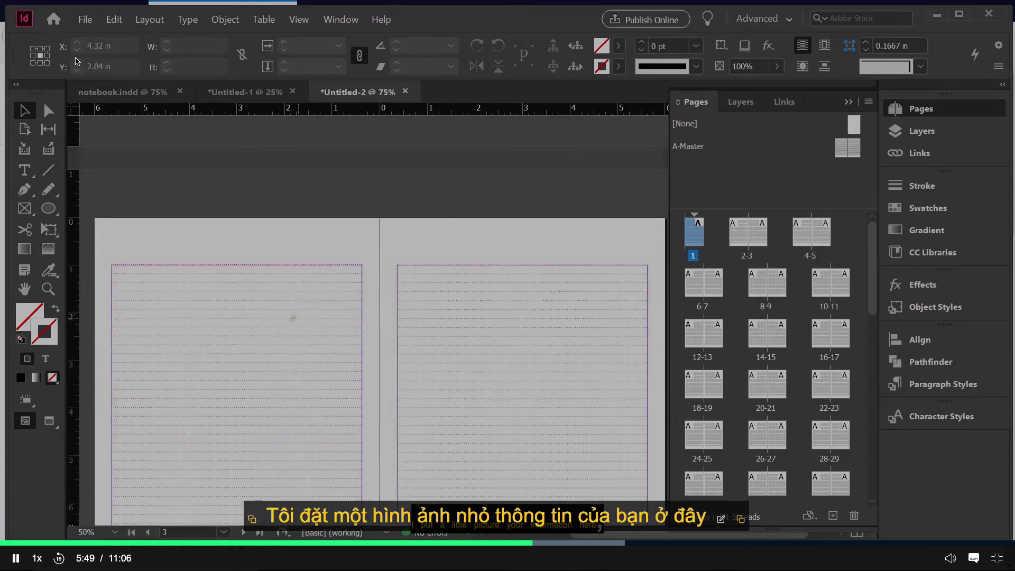
scroll(293, 318, "down", 5)
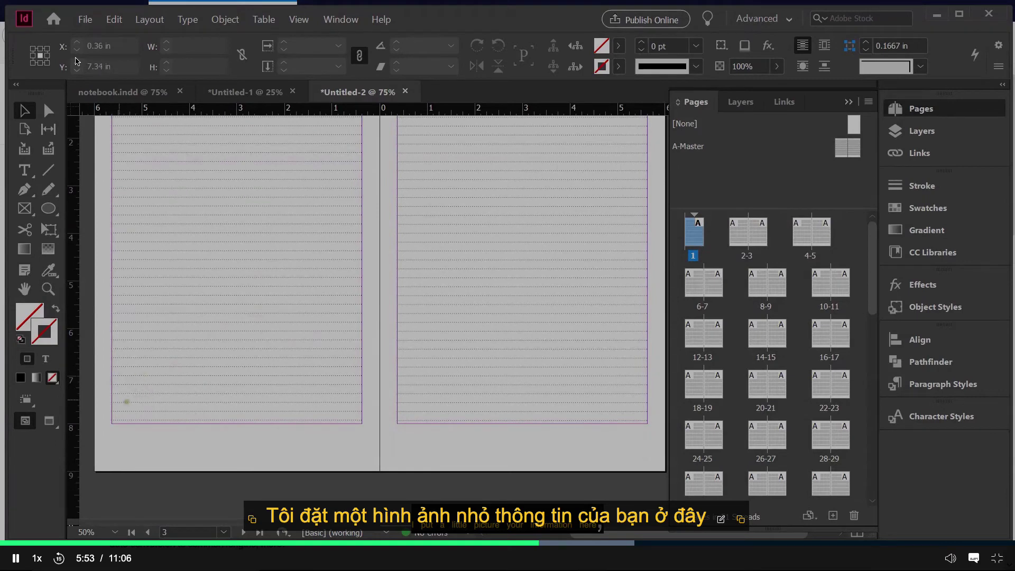
scroll(351, 324, "up", 15)
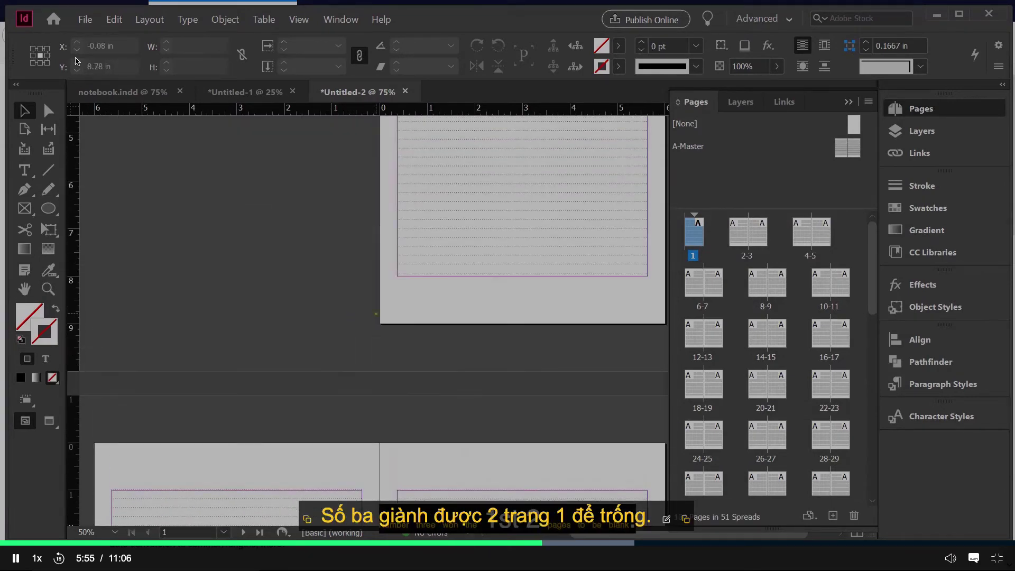
scroll(375, 314, "up", 7)
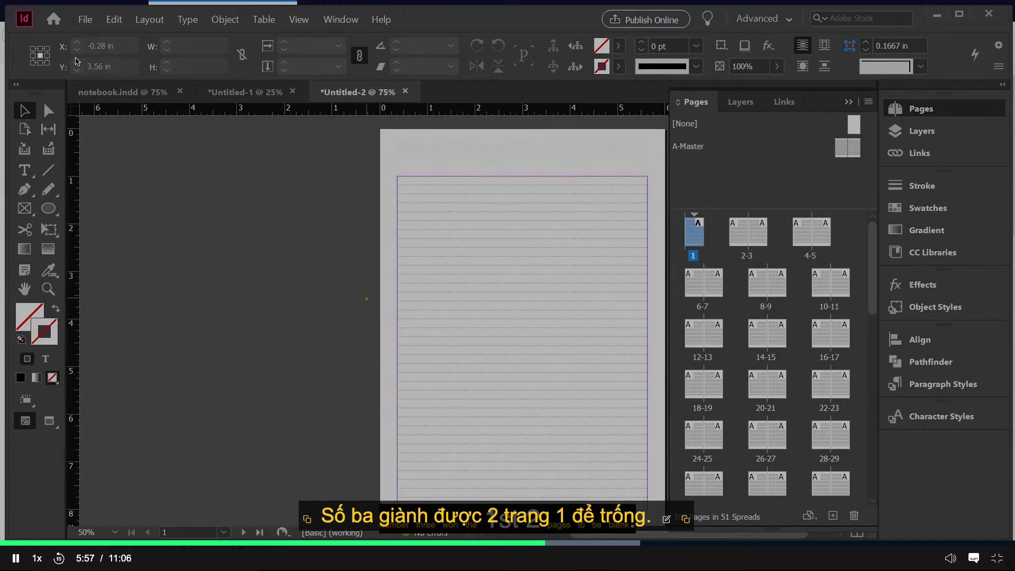
- Create a new two-page B-Master, based on no other master, at 6 in wide and 9 in high
left_click(868, 102)
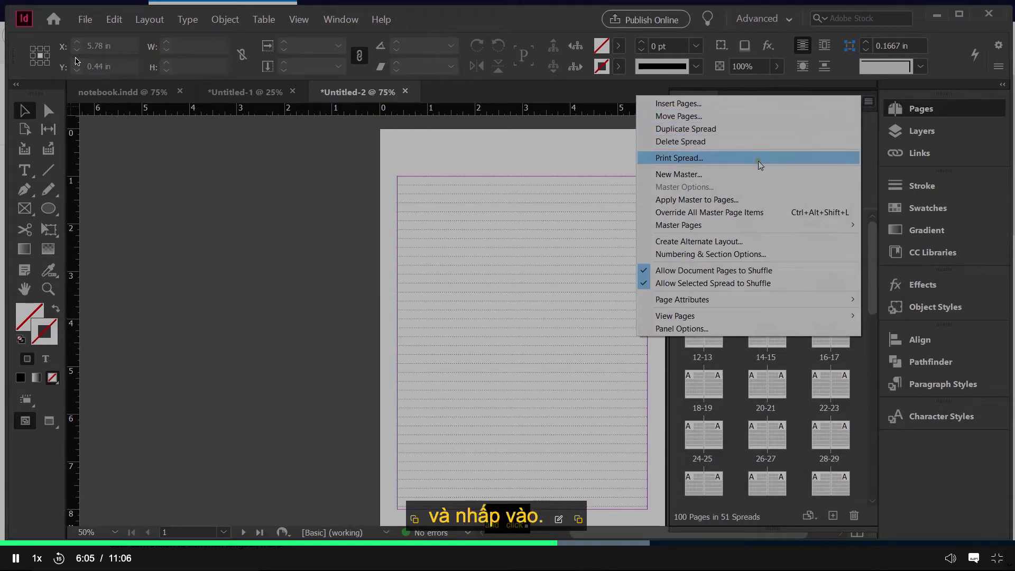
left_click(727, 169)
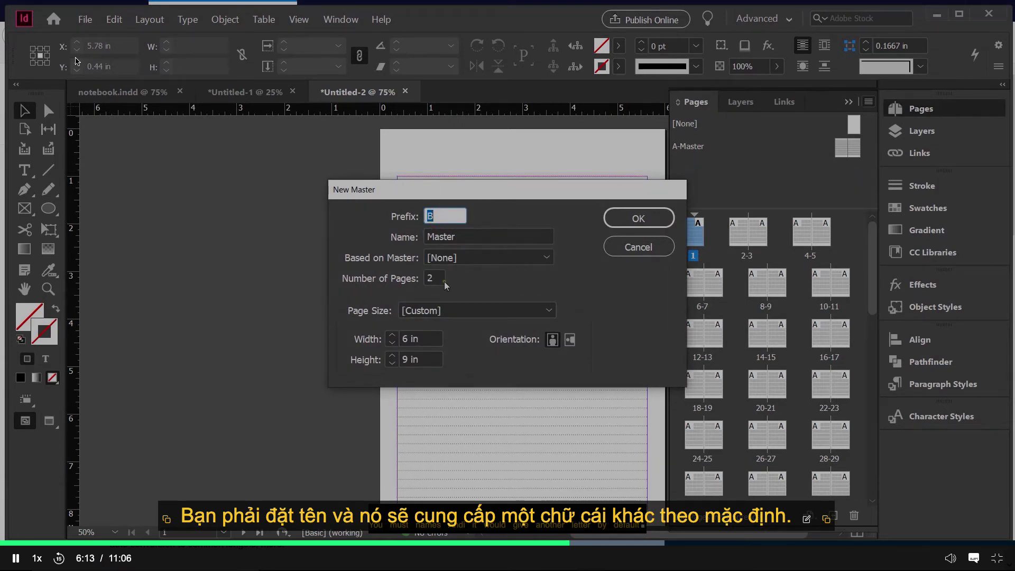
left_click(631, 216)
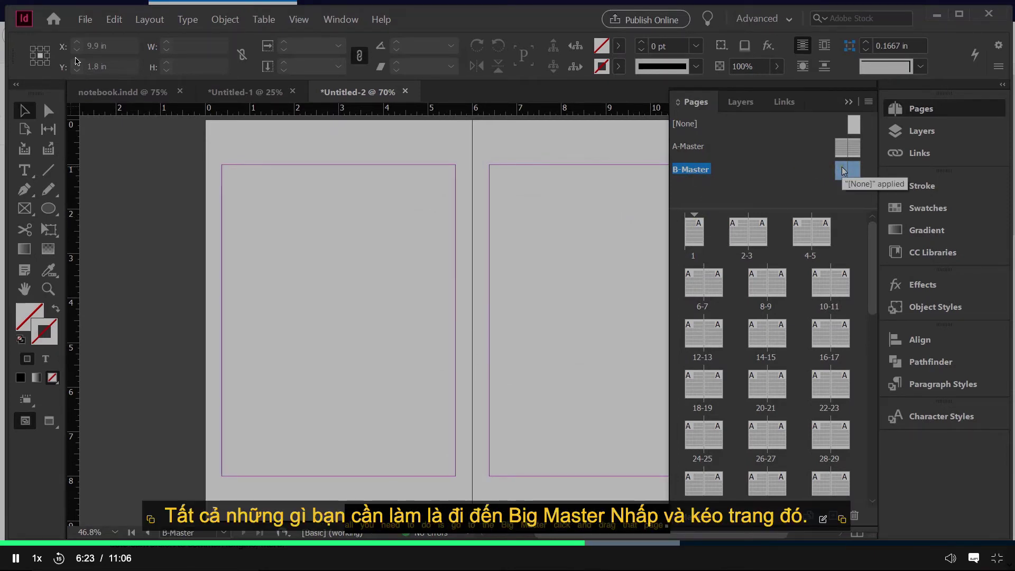
- Apply the blank B-Master to pages 1 and 2 of the document
left_click_drag(843, 170, 703, 233)
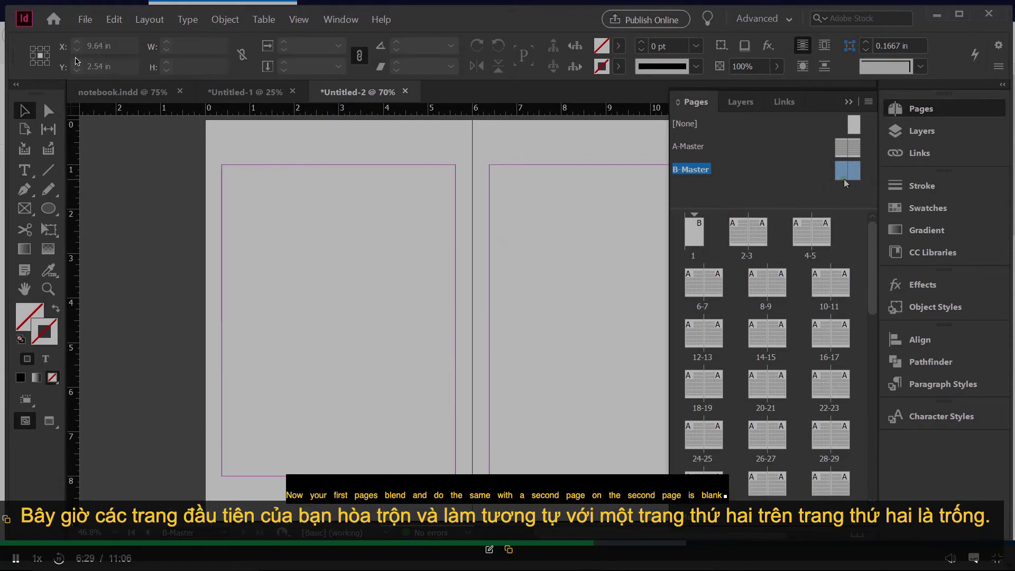
left_click_drag(842, 170, 734, 232)
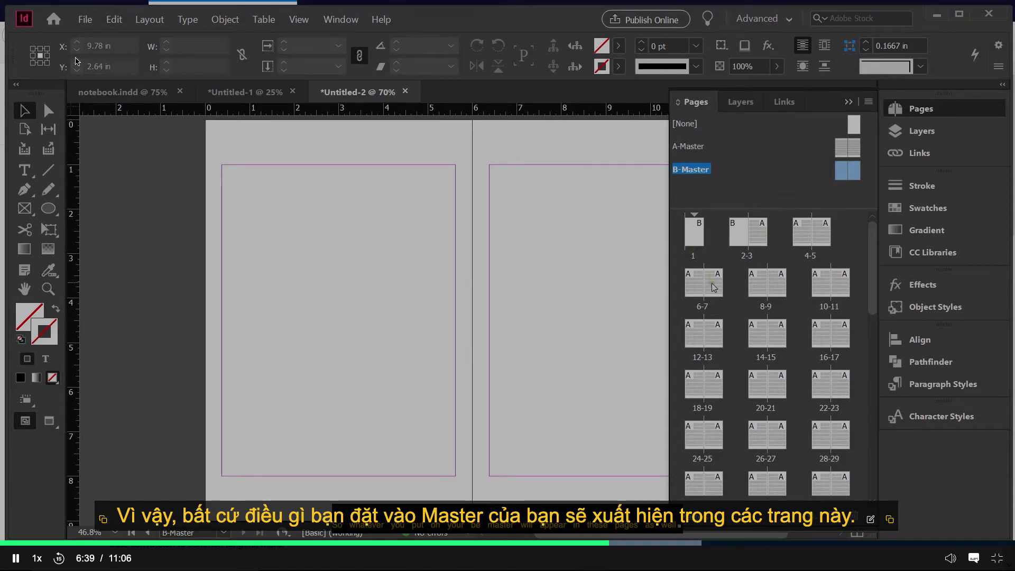
key("ctrl+alt+shift+0")
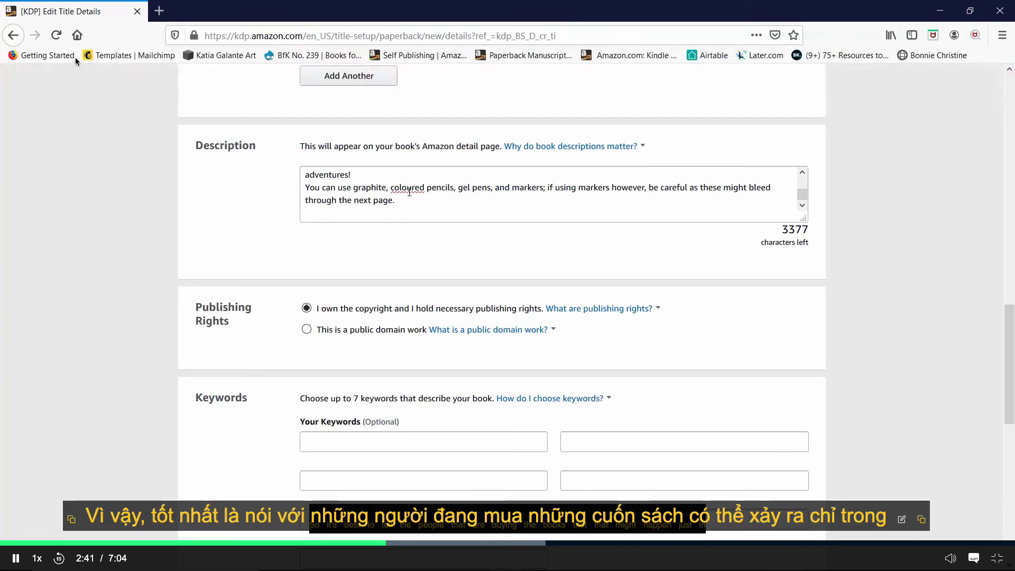
- On the Kindle Direct Publishing paperback details page, enter "Journal" and "diary" as the first two keywords
scroll(357, 206, "down", 2)
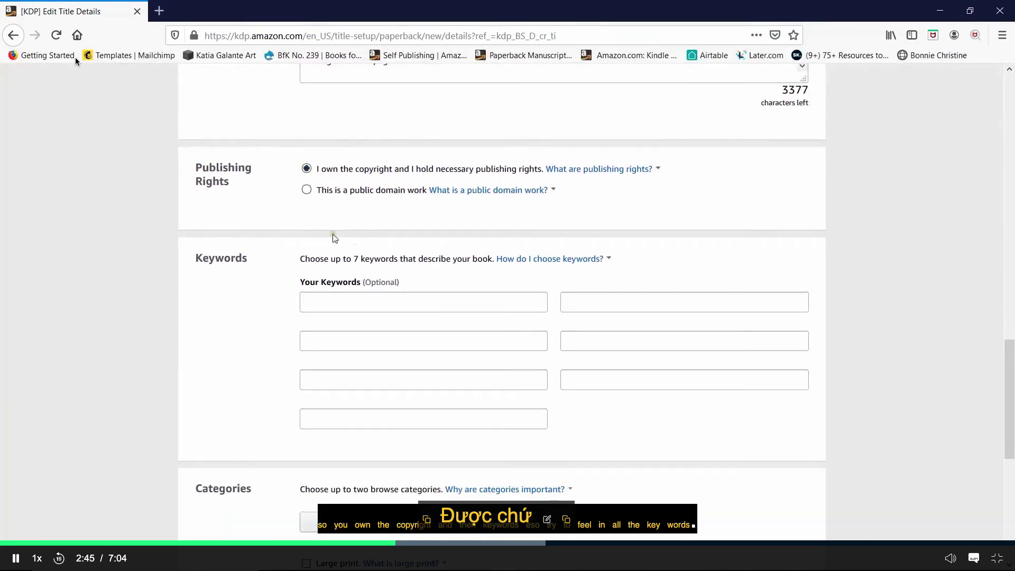
scroll(335, 235, "down", 1)
left_click(336, 236)
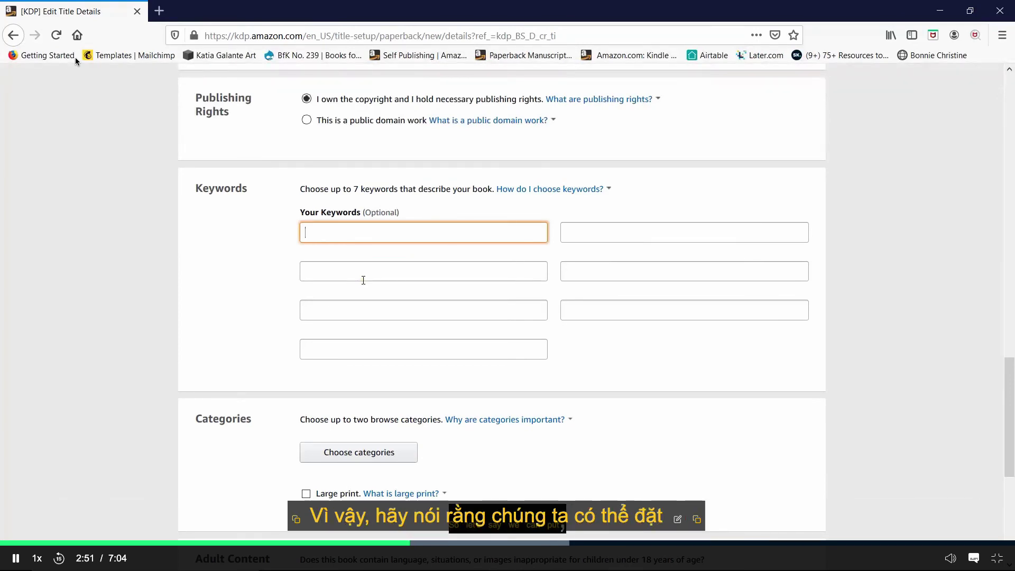
type("Jou")
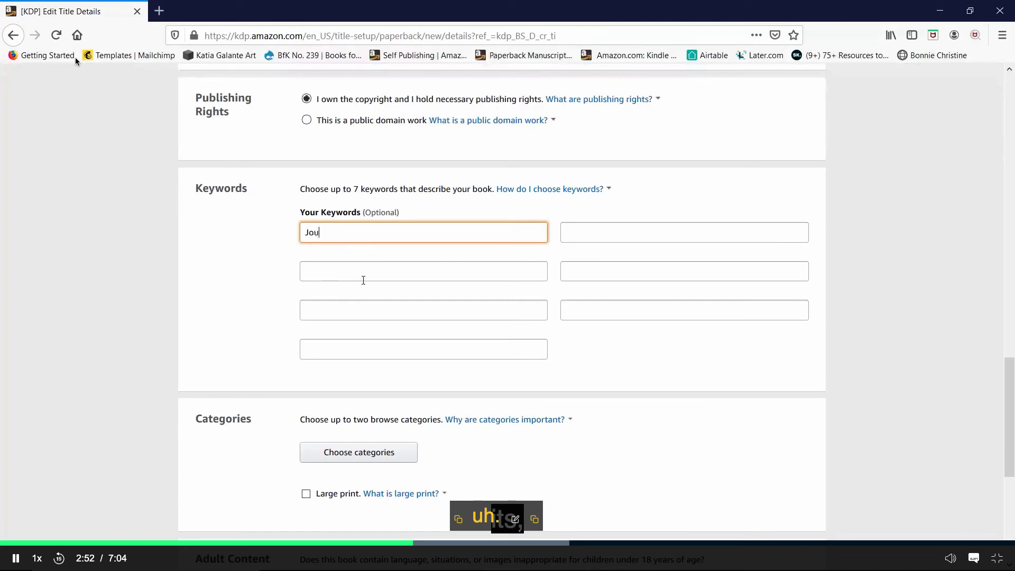
type("rnal")
key("Tab")
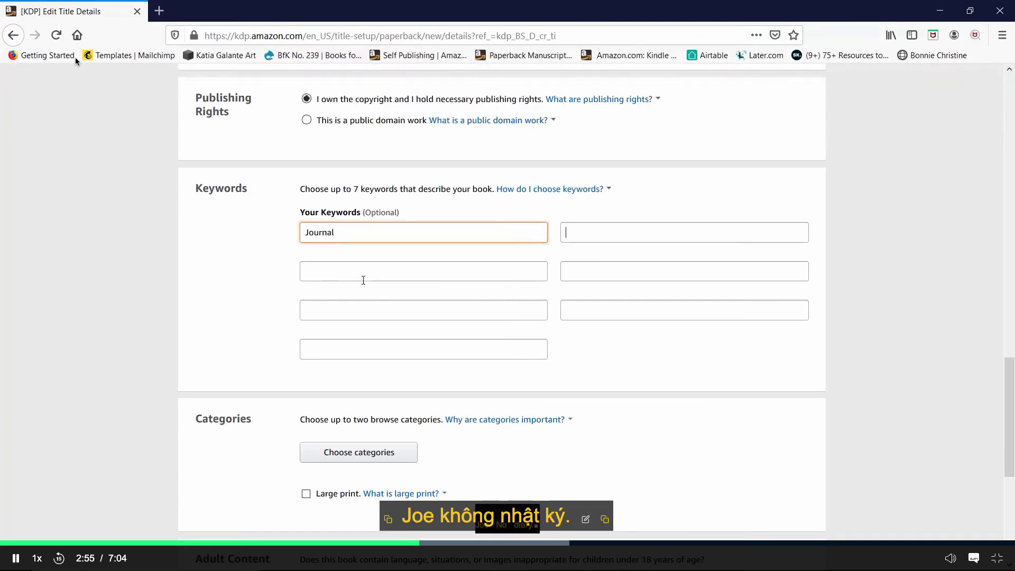
type("dia")
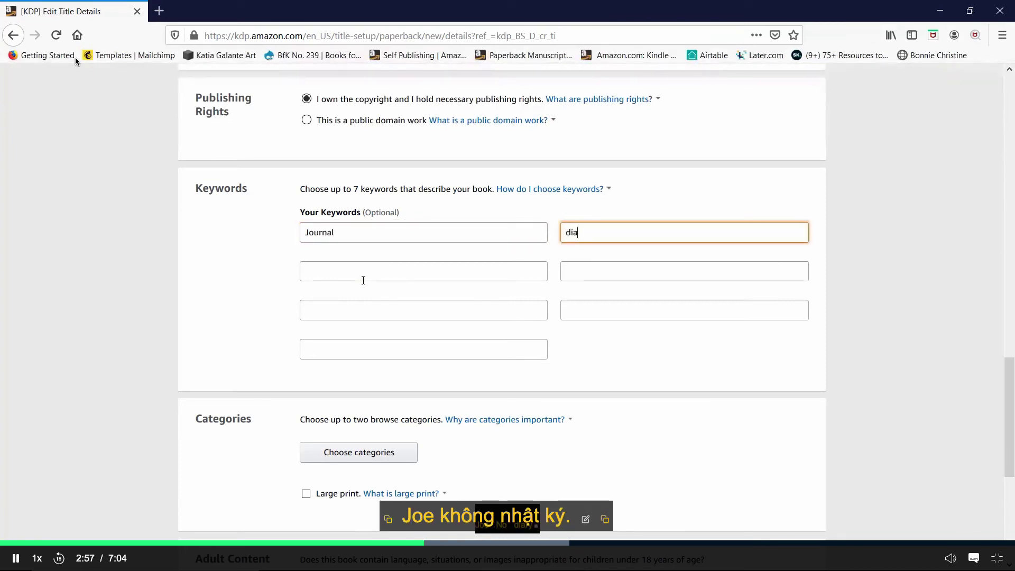
type("ry")
- Enter "notebook" as the third keyword and "journaling" as the fourth keyword
key("Tab")
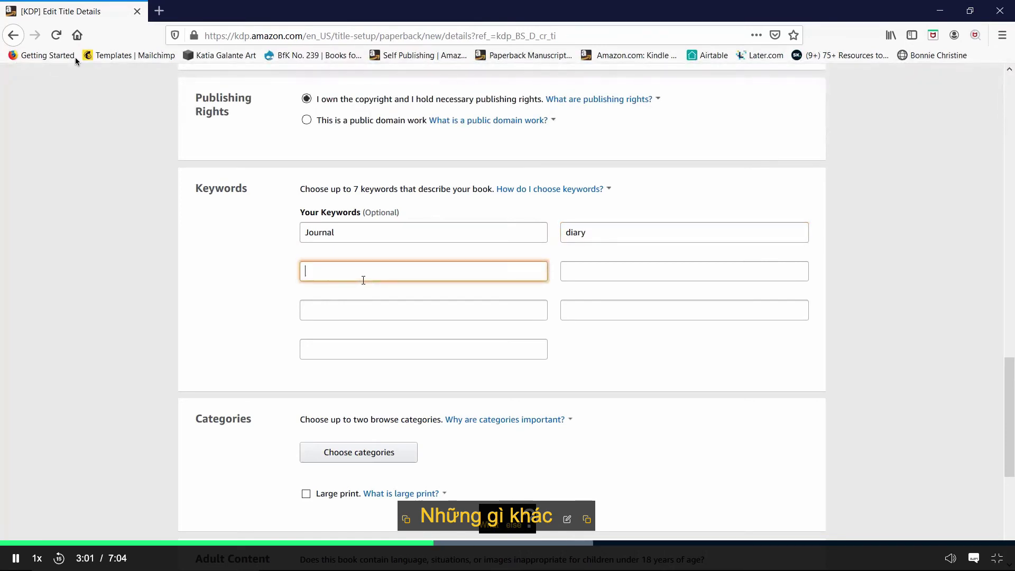
type("notebook")
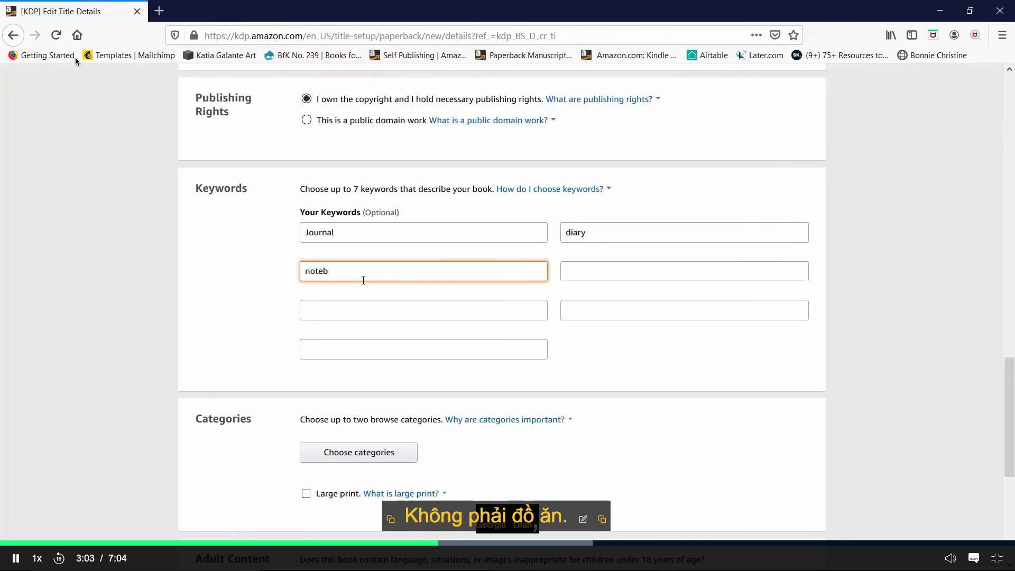
key("Tab")
type("j")
scroll(595, 371, "up", 1)
type("ou")
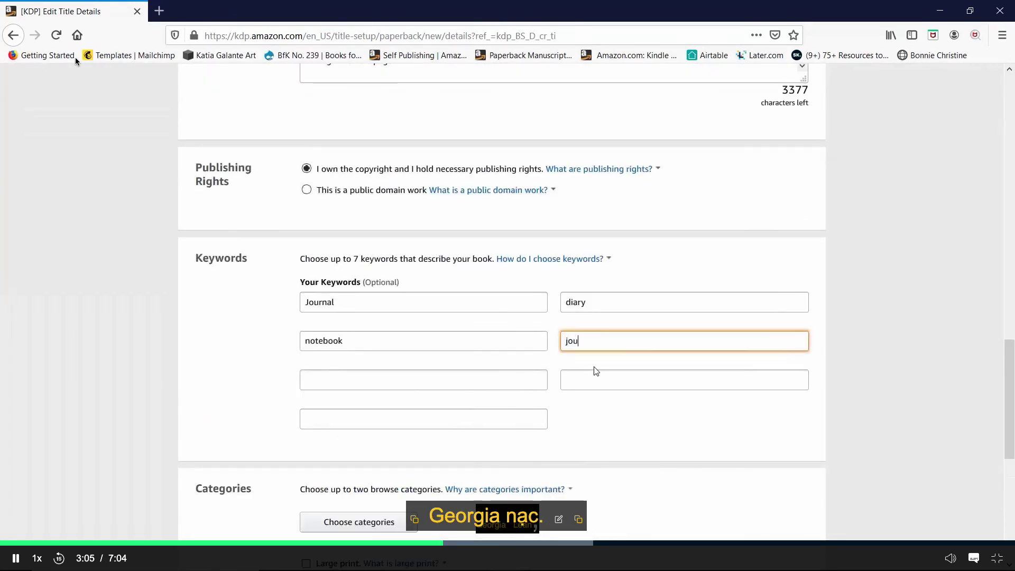
type("rnaling")
- Enter "dreams" as the fifth keyword and "notes" as the sixth keyword
key("Tab")
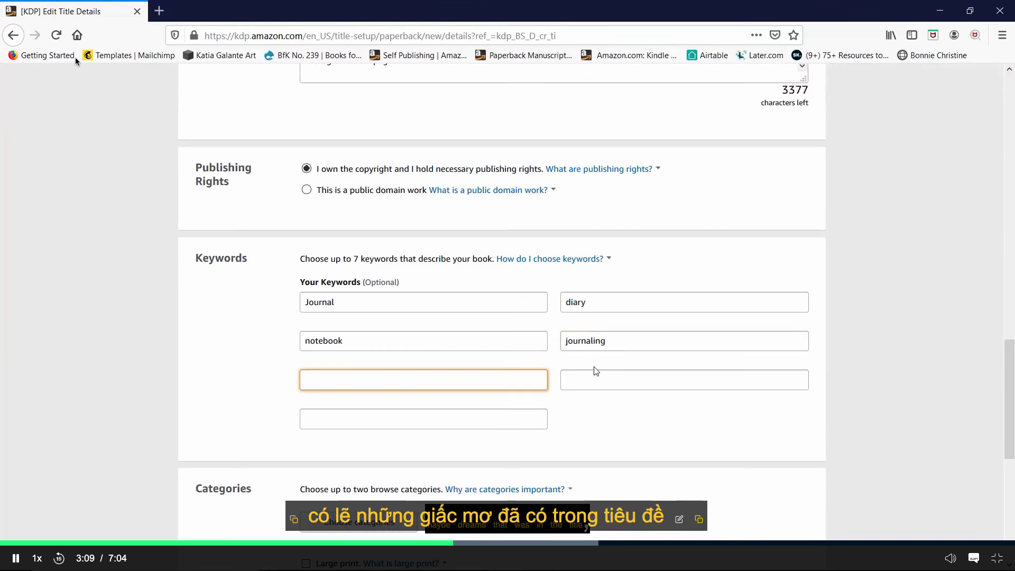
type("dreams")
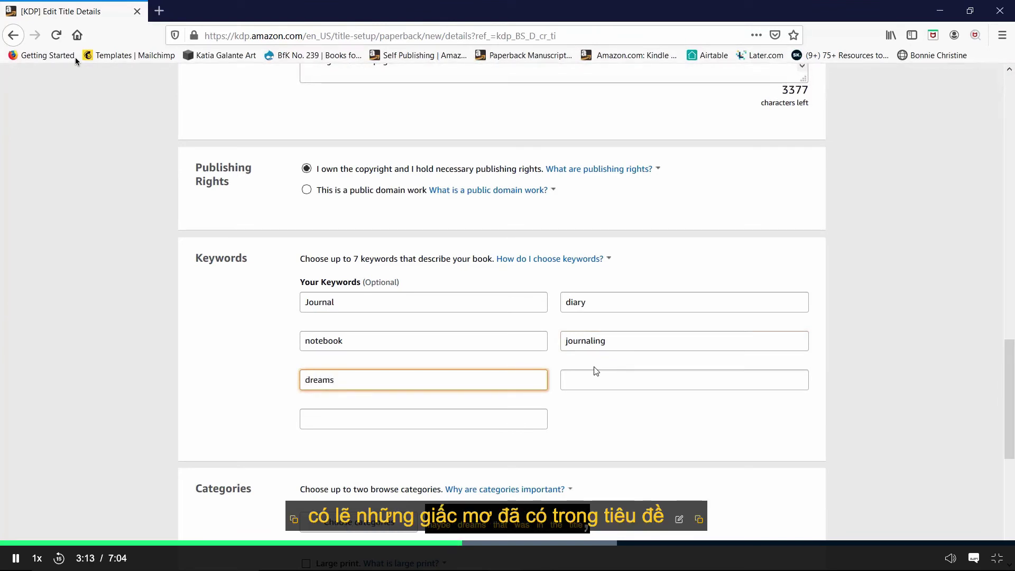
scroll(594, 371, "up", 20)
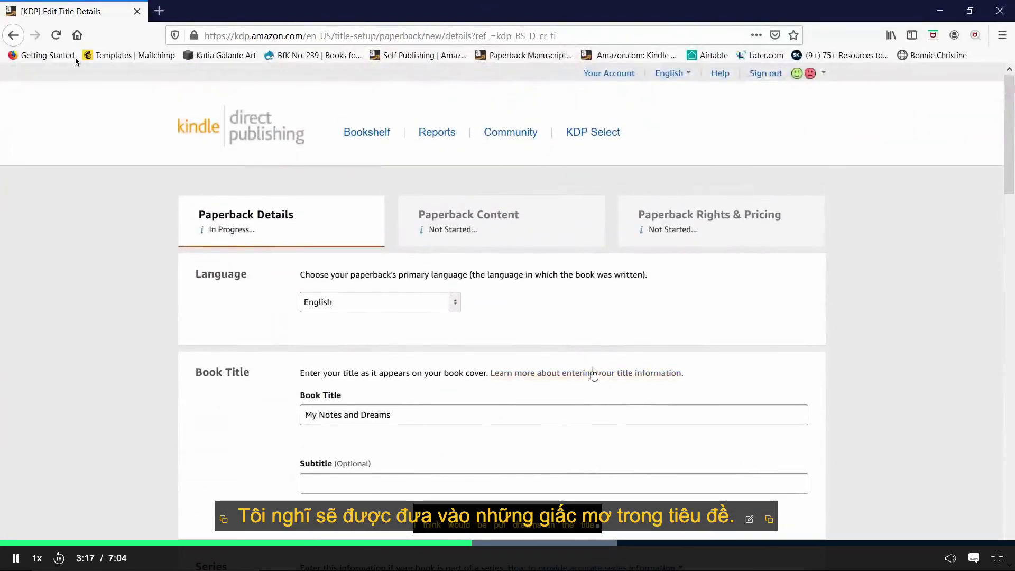
scroll(593, 370, "down", 10)
scroll(595, 361, "down", 8)
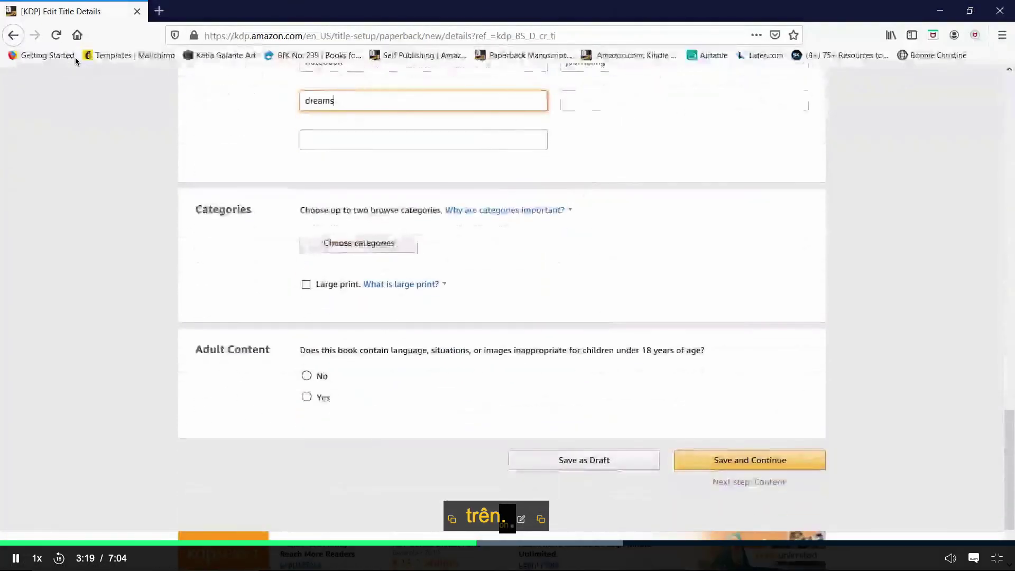
left_click(590, 101)
type("notes")
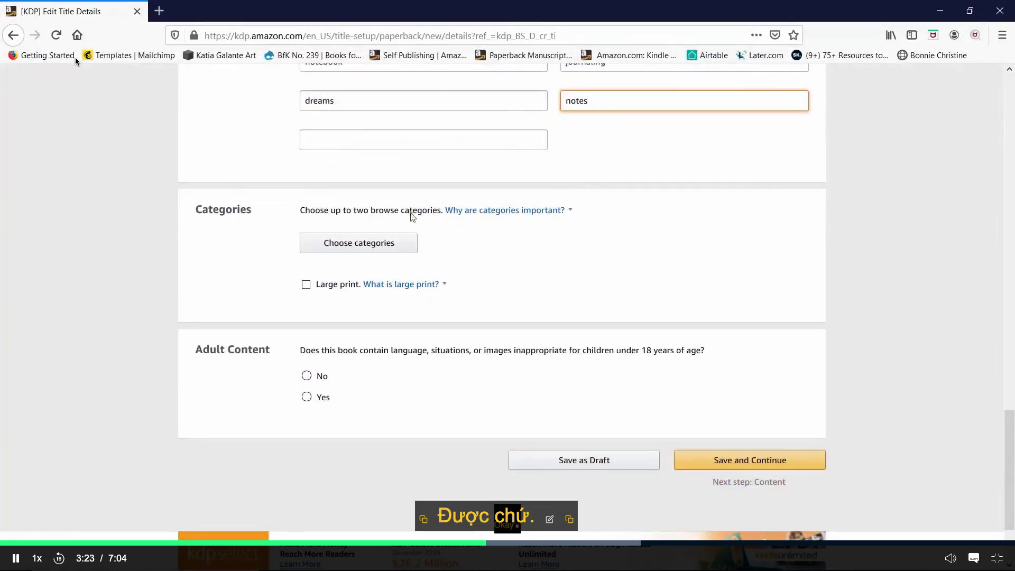
- Start choosing the book's browse categories and select Nonfiction > Art > General as the first one
left_click(374, 250)
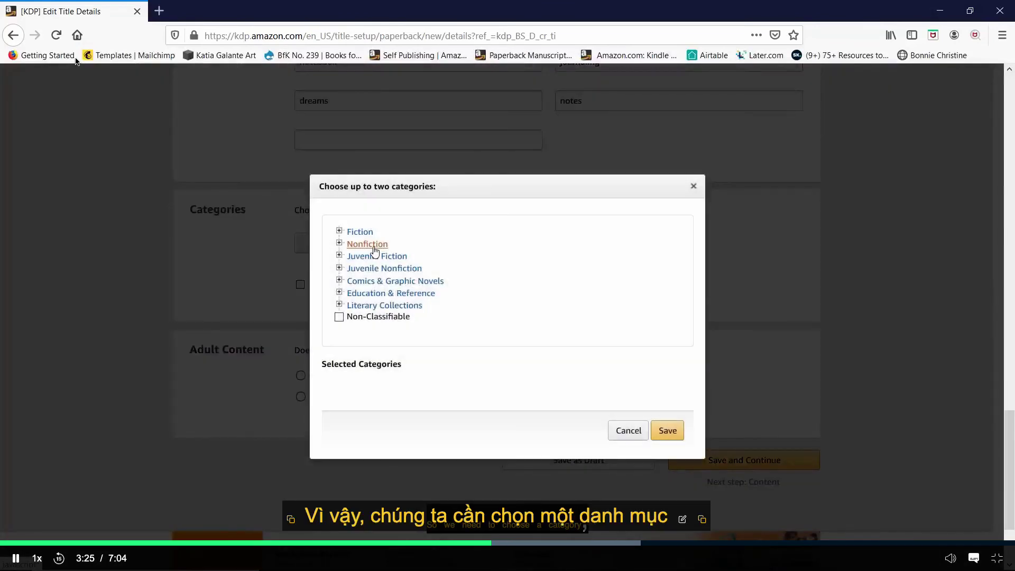
left_click(378, 246)
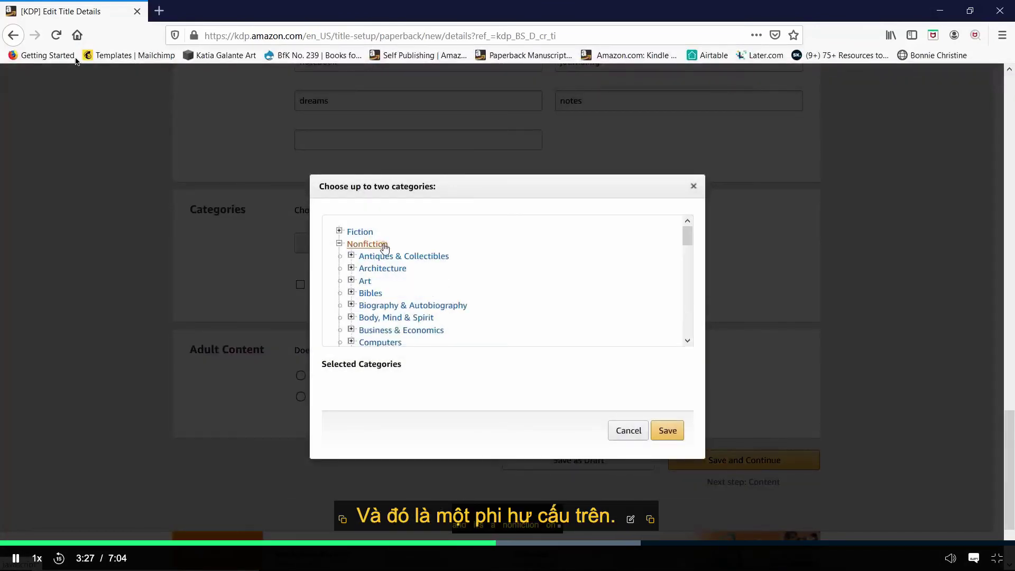
left_click(350, 281)
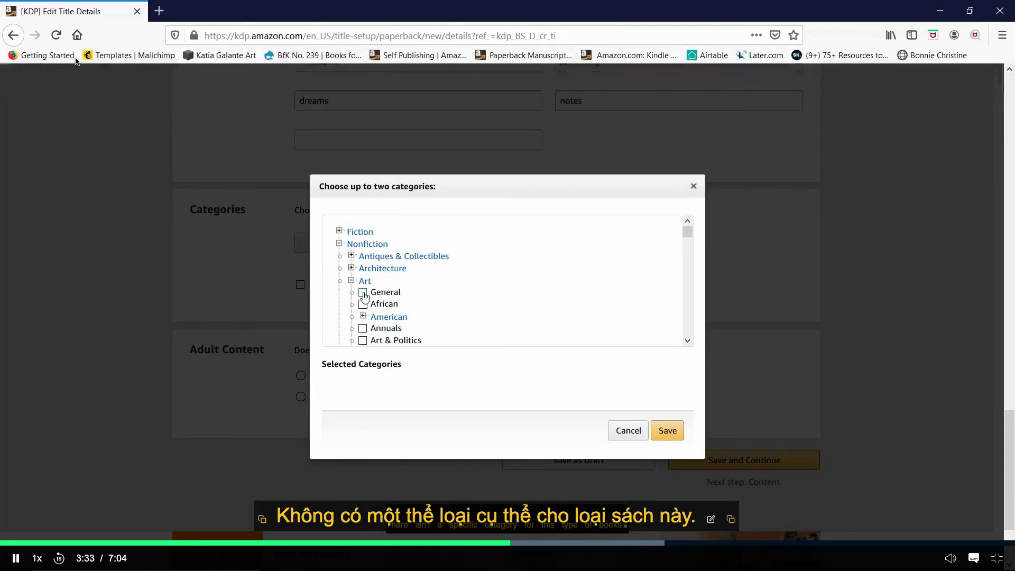
left_click(363, 293)
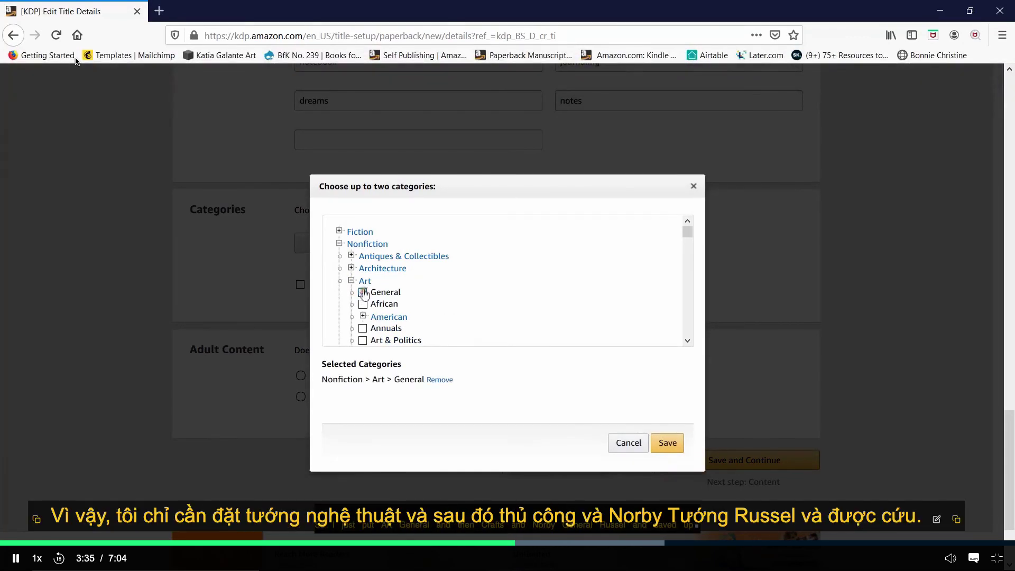
- Add Nonfiction > Crafts & Hobbies > General as the second browse category and save the category selection
scroll(364, 293, "down", 5)
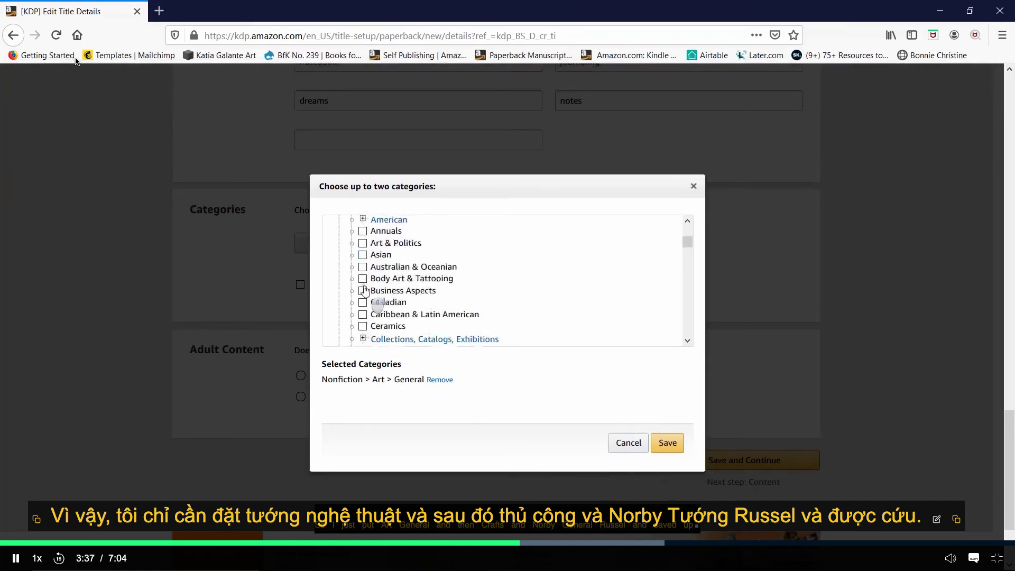
scroll(364, 290, "down", 10)
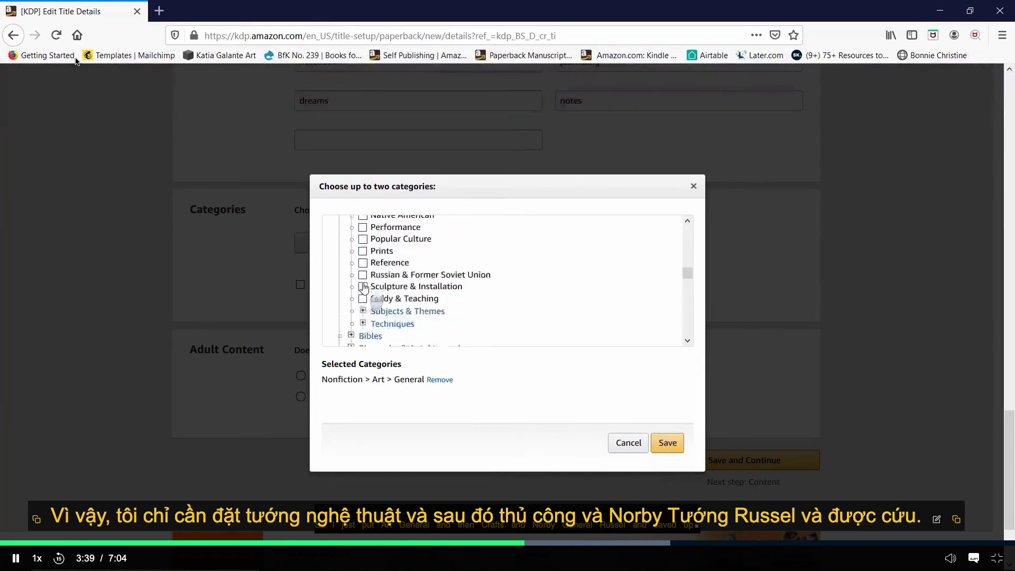
scroll(434, 286, "down", 3)
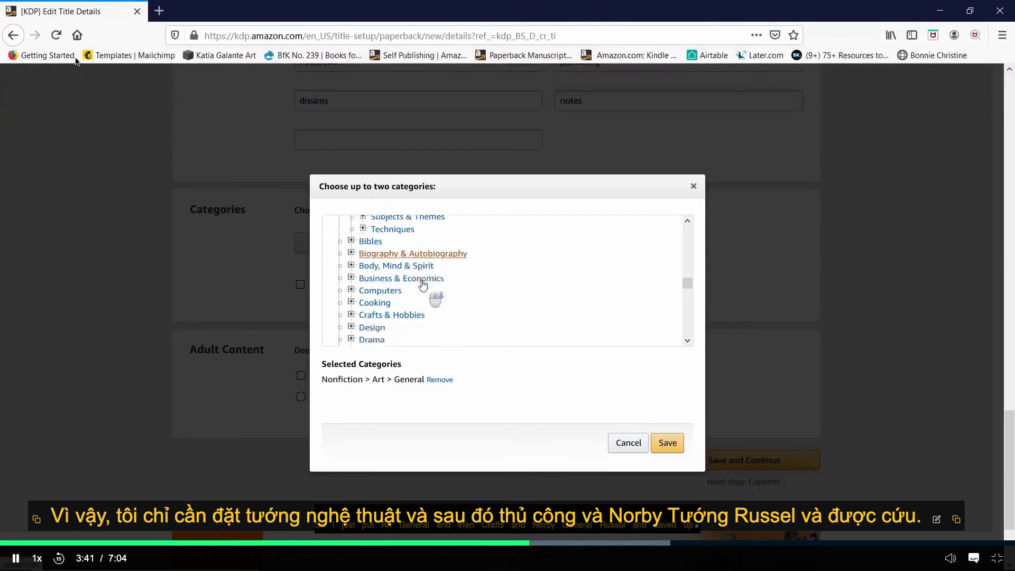
left_click(420, 276)
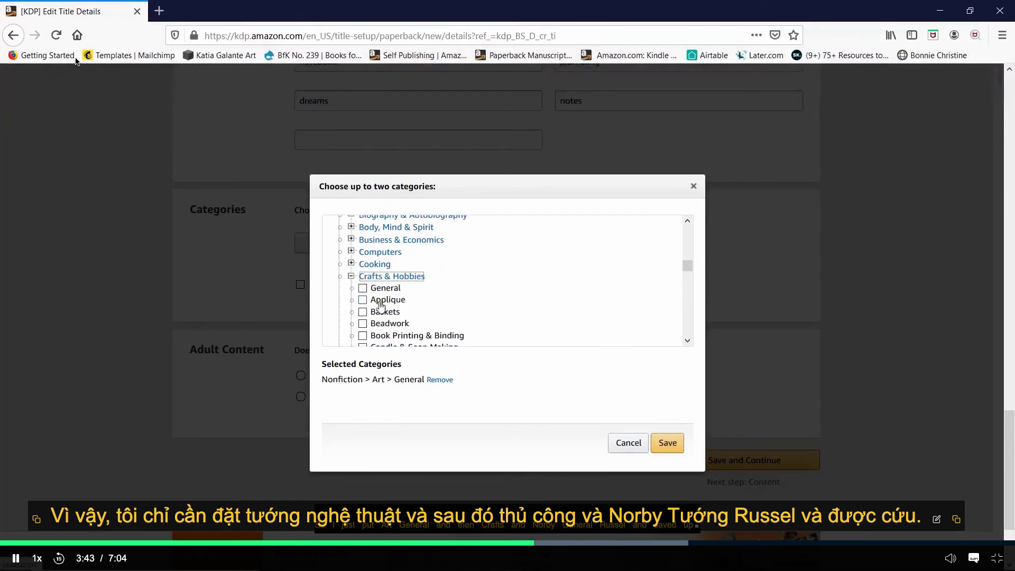
left_click(363, 288)
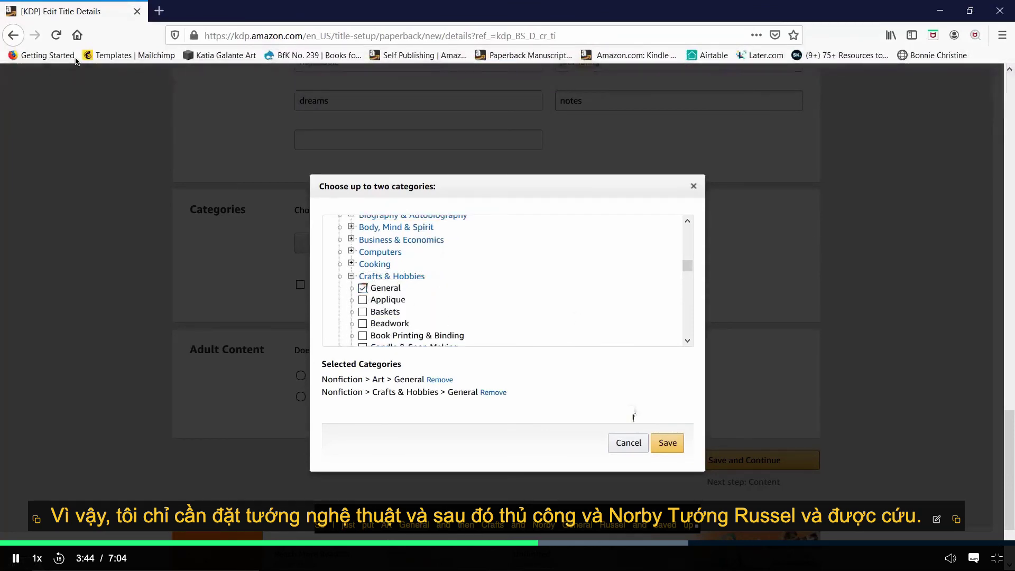
left_click(667, 443)
- Answer No to the adult content question, then save the paperback details and continue to the content page
scroll(505, 343, "down", 1)
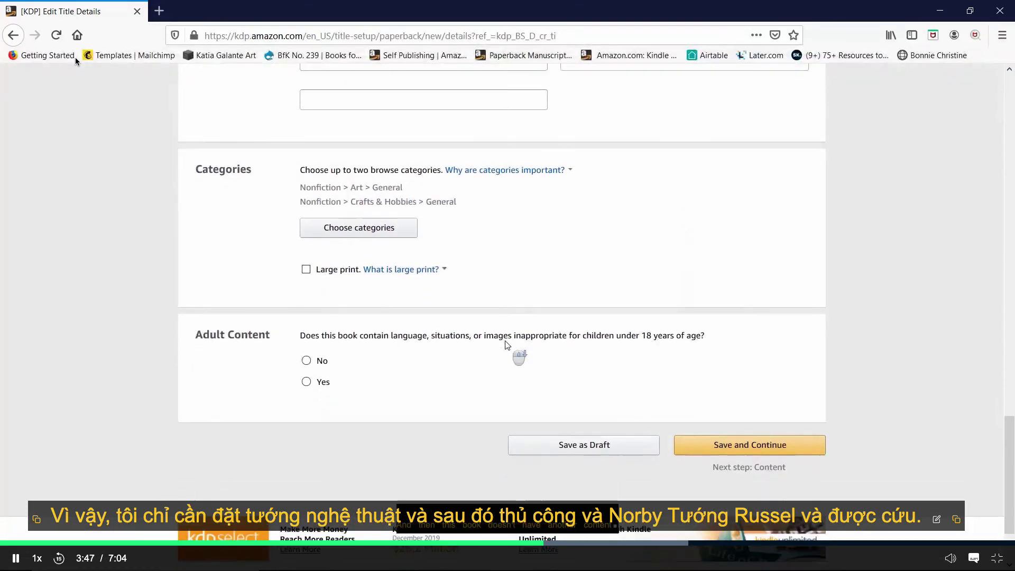
scroll(505, 344, "down", 1)
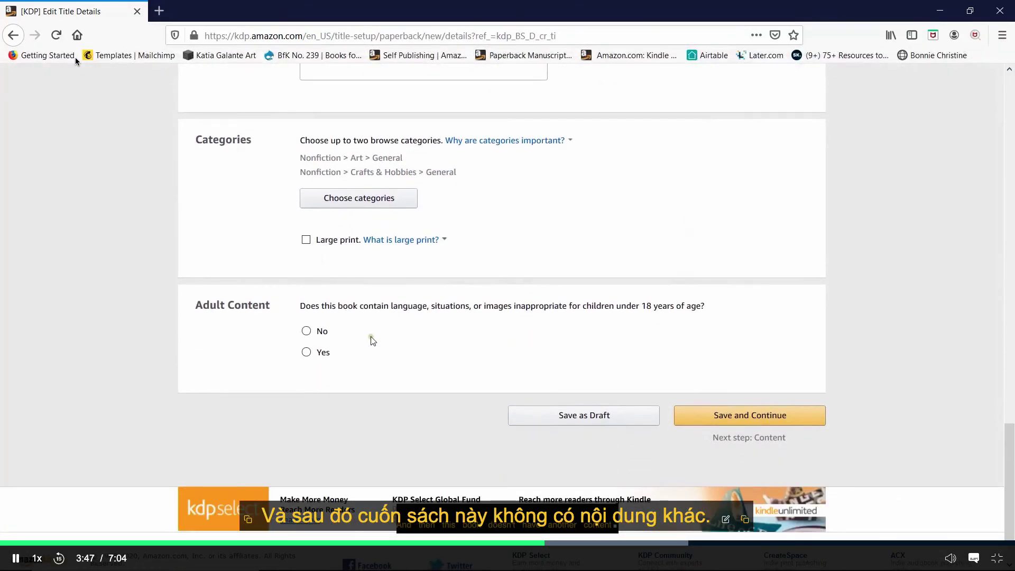
left_click(307, 331)
left_click(737, 416)
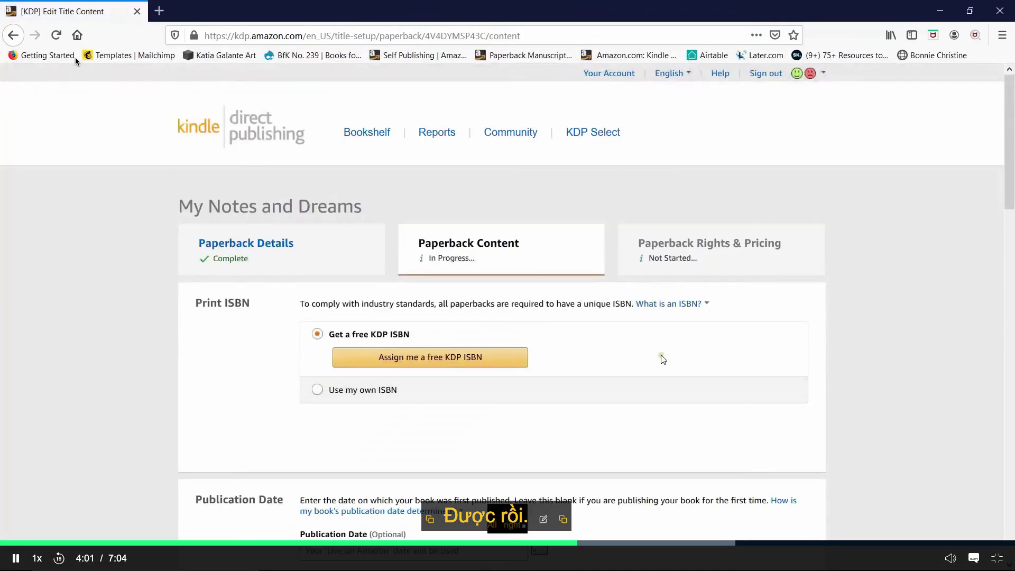
- Request a free KDP ISBN for the paperback
scroll(667, 359, "down", 2)
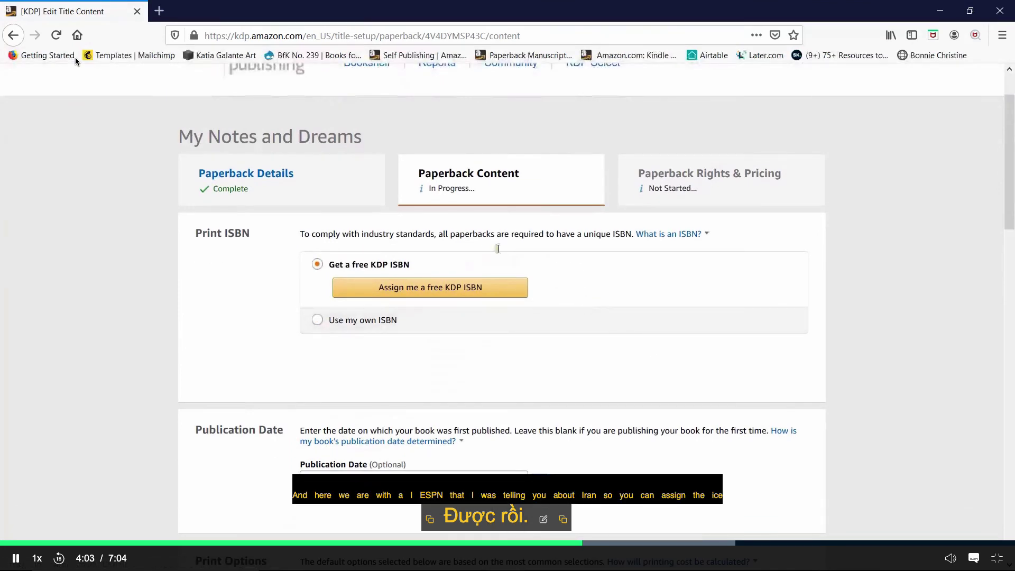
left_click(451, 289)
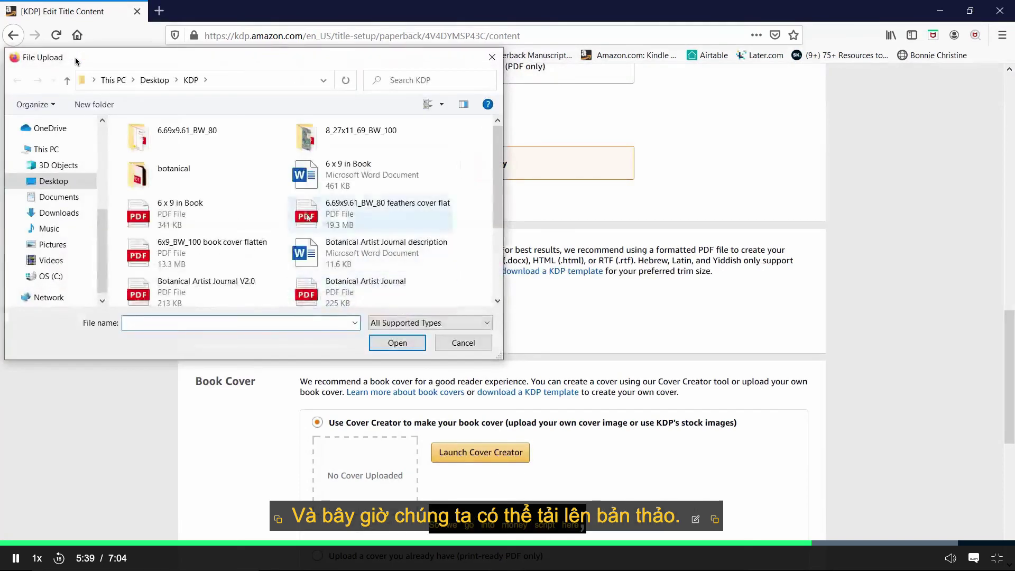
- Upload the manuscript PDF from the Desktop's Skillshare Class folder as the paperback's interior
left_click(58, 181)
left_click(156, 189)
double_click(156, 188)
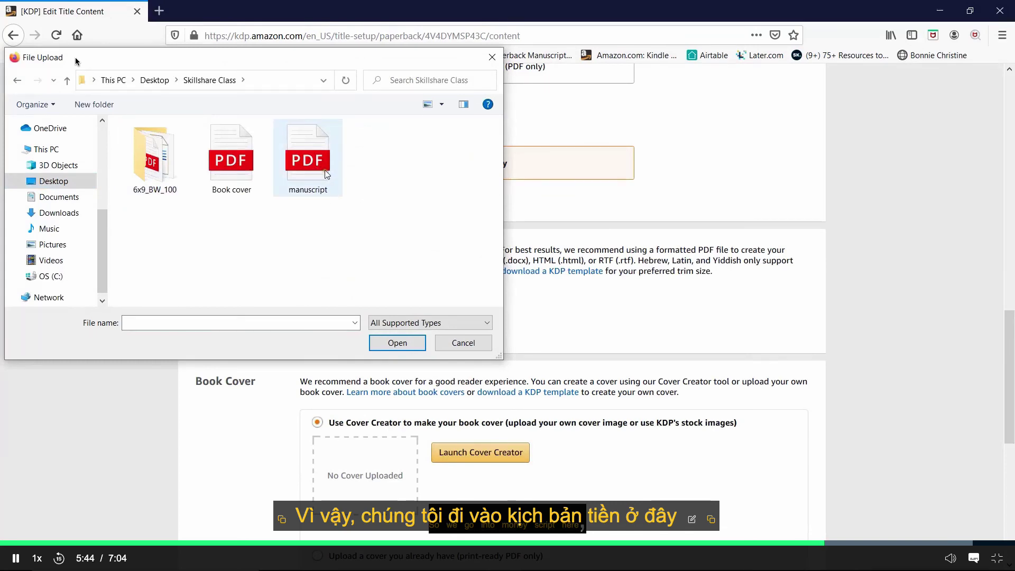
double_click(308, 161)
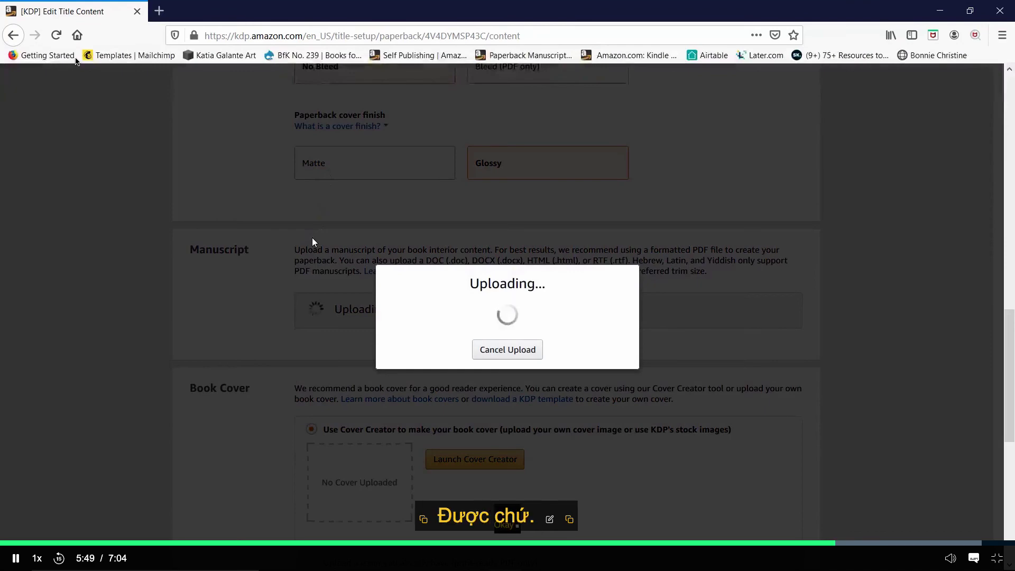
- Switch the book cover option to a print-ready PDF and upload the Book cover file from the Skillshare Class folder
scroll(312, 242, "down", 3)
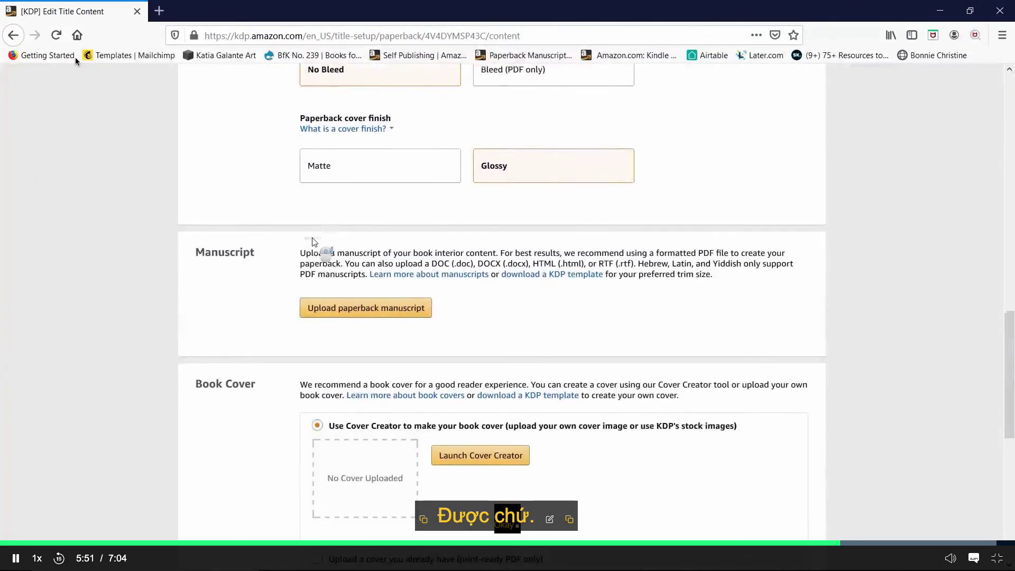
scroll(312, 242, "down", 2)
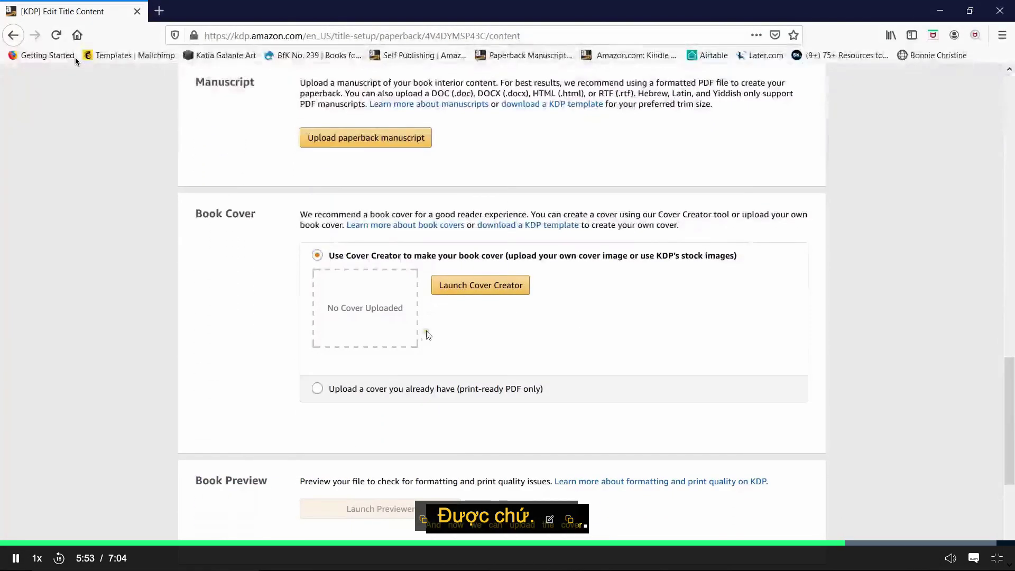
scroll(428, 332, "down", 2)
scroll(428, 331, "down", 1)
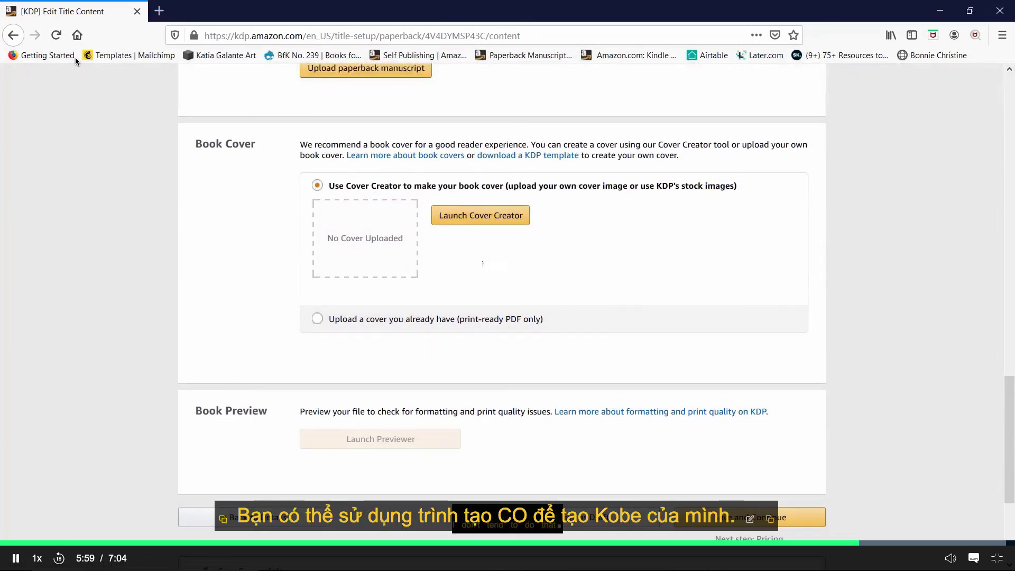
left_click(317, 319)
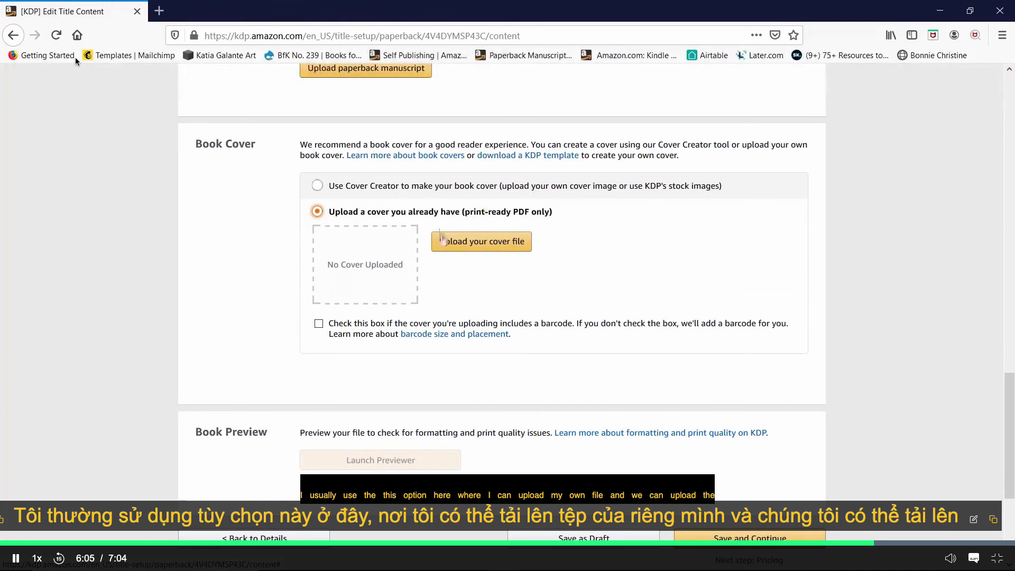
left_click(441, 239)
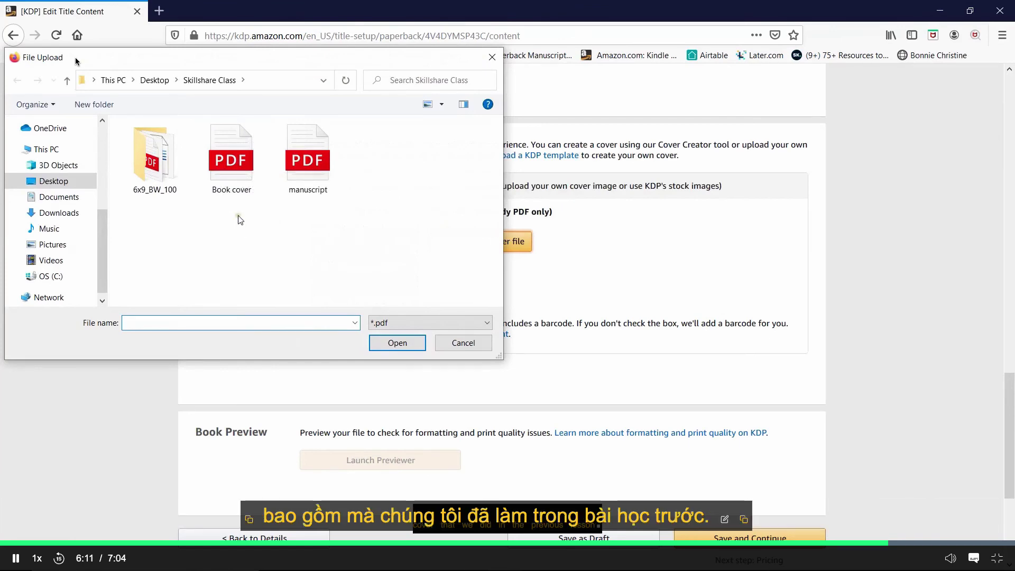
double_click(237, 169)
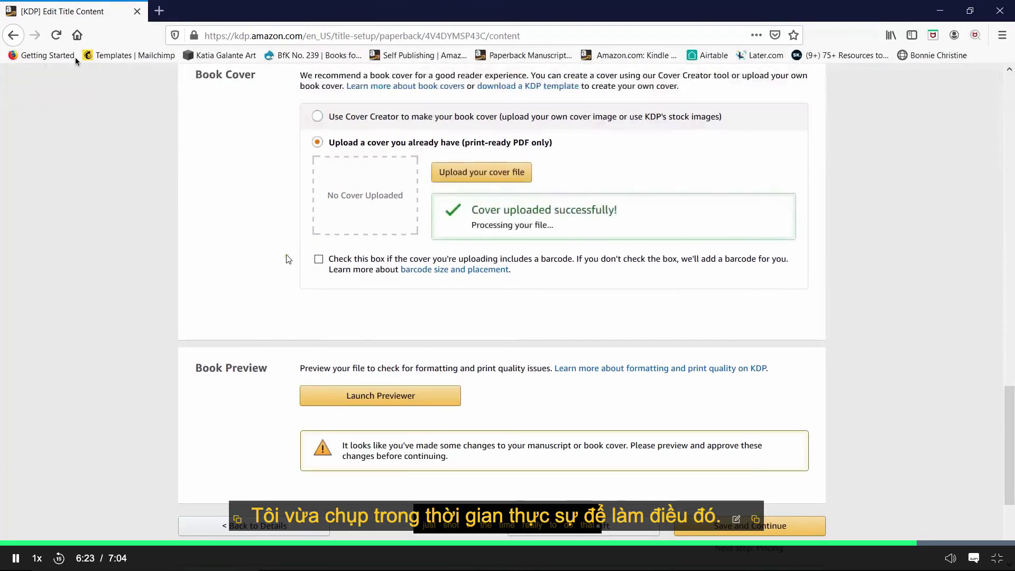
- Launch the book previewer for the uploaded manuscript and cover
scroll(290, 259, "down", 2)
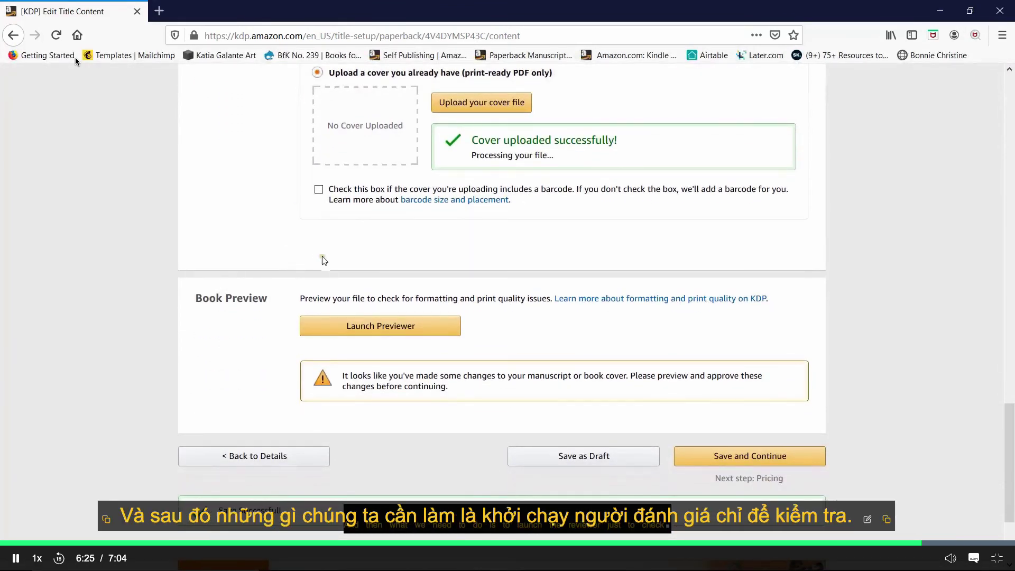
left_click(395, 327)
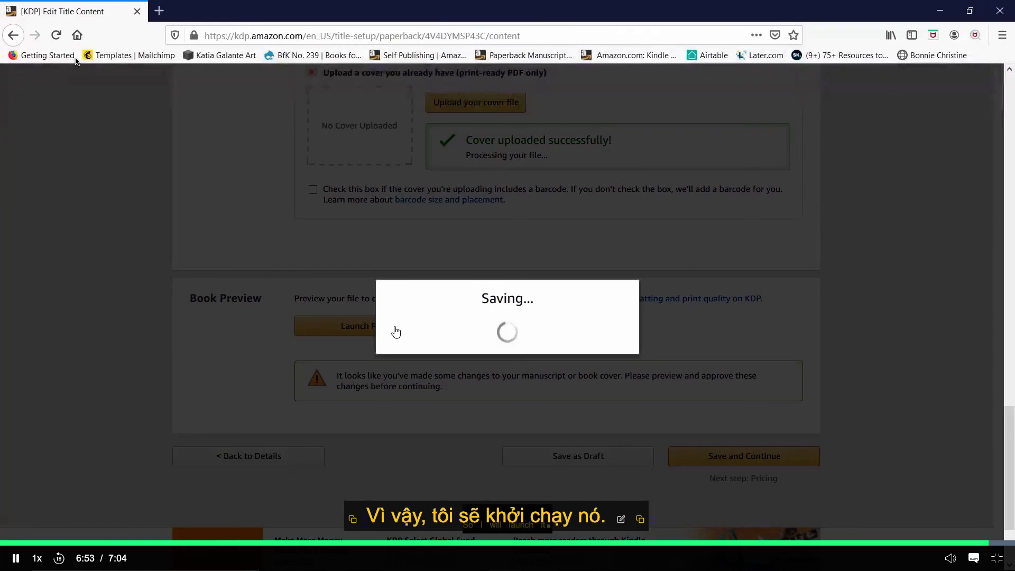